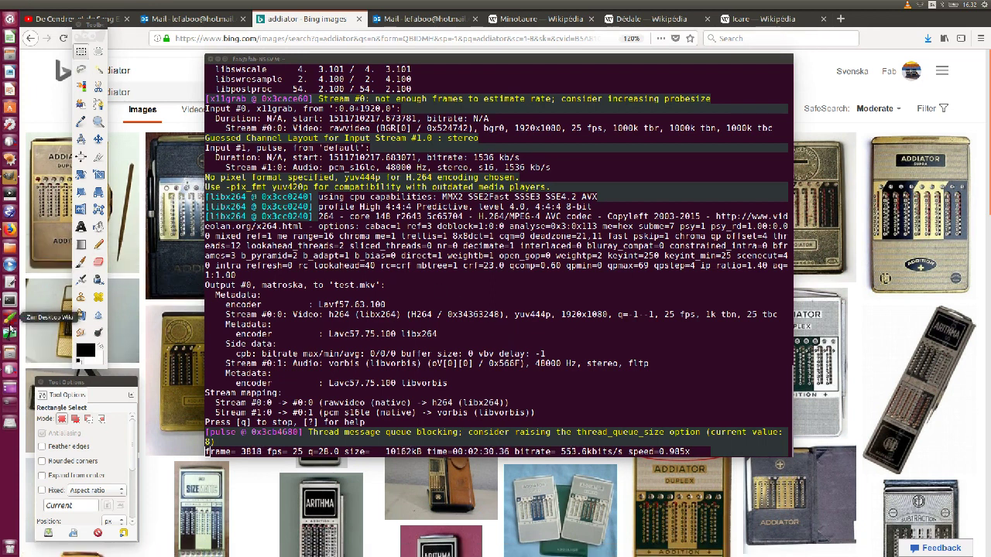
# Step: Launch Zim Desktop Wiki and open the le-negrier notebook from the enlarged notebook list
pyautogui.click(10, 320)
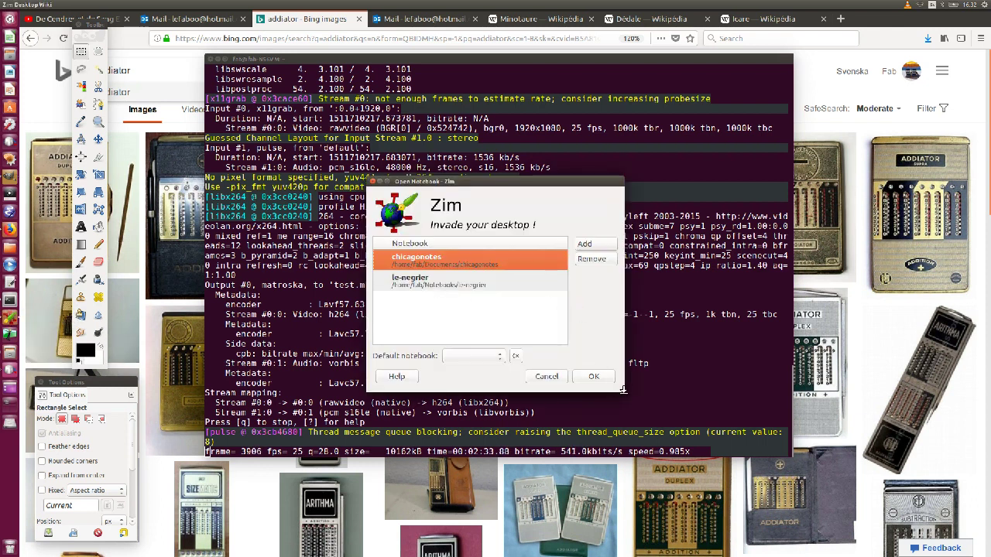
pyautogui.moveTo(623, 389); pyautogui.dragTo(783, 512)
pyautogui.moveTo(583, 187); pyautogui.dragTo(506, 107)
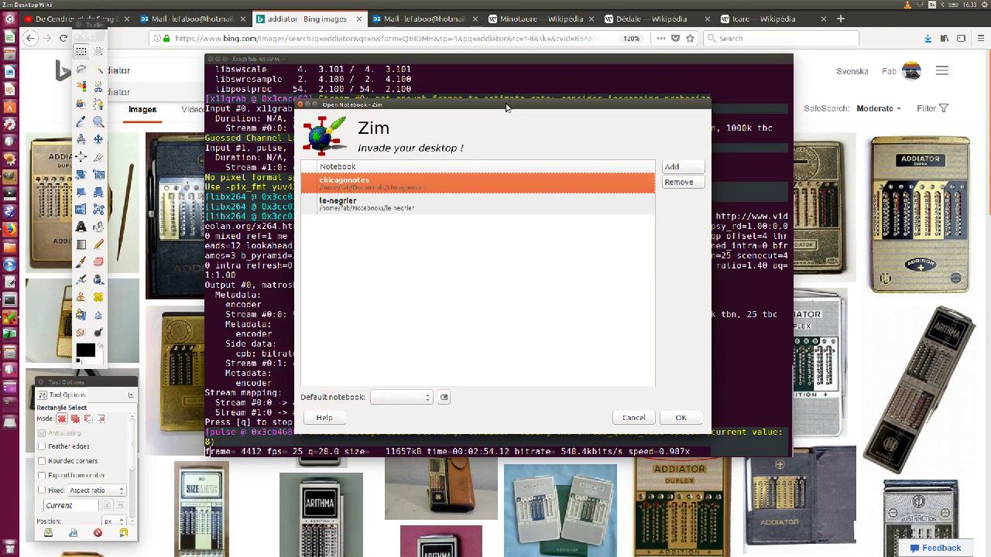
pyautogui.moveTo(493, 106); pyautogui.dragTo(382, 48)
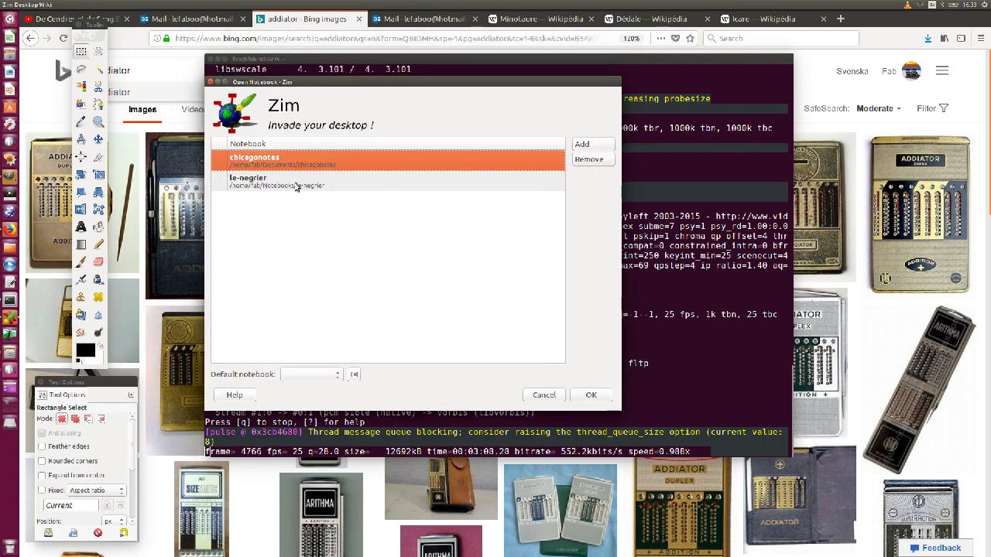
pyautogui.moveTo(329, 83); pyautogui.dragTo(312, 71)
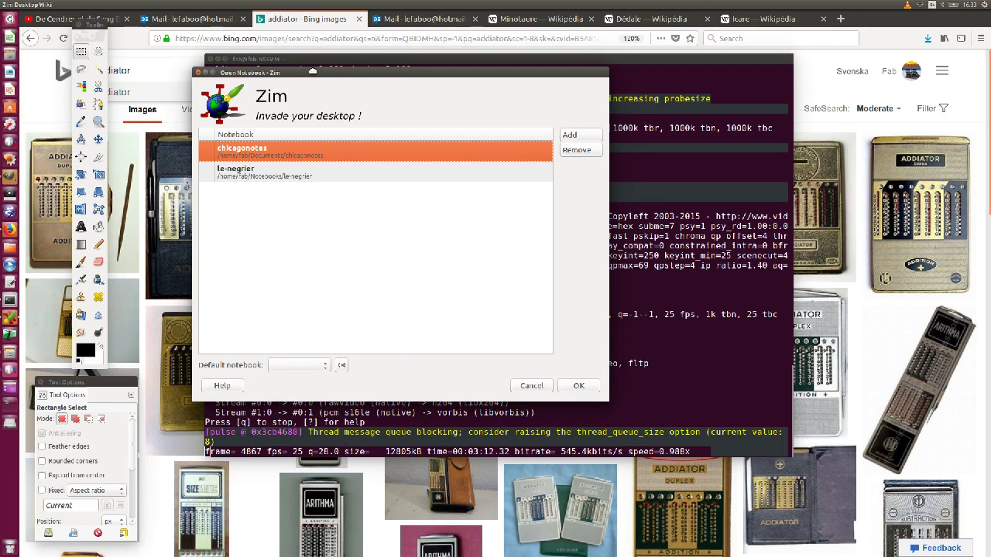
pyautogui.click(230, 174)
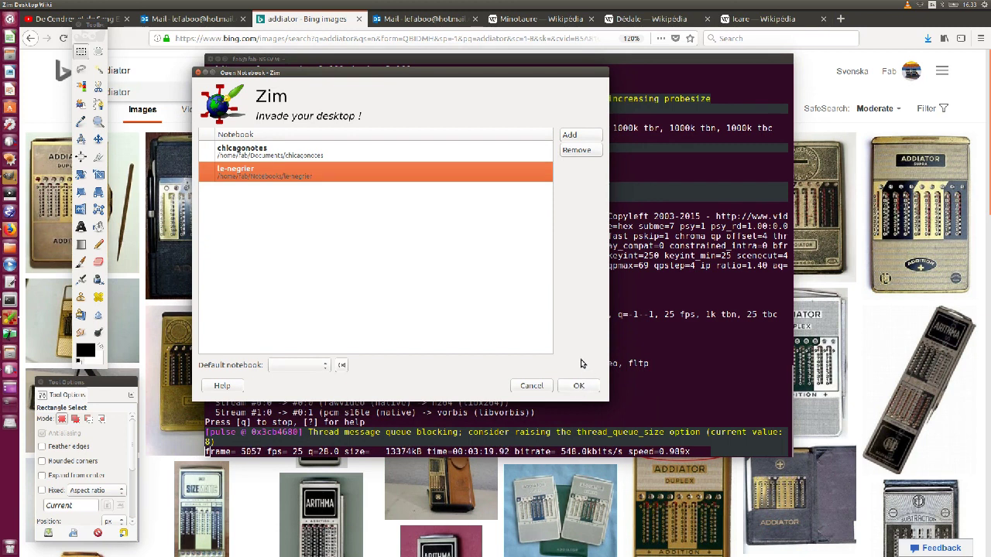
pyautogui.click(582, 388)
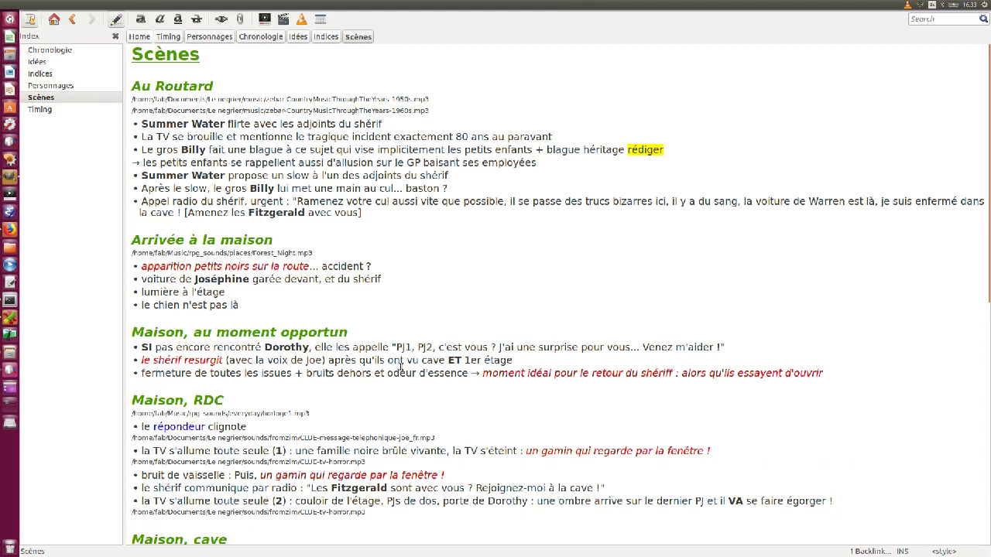
# Step: Browse the notebook's Chronologie, Idées, Indices, Personnages, Scènes and Timing pages, finishing on the Home page
pyautogui.click(49, 51)
pyautogui.click(38, 62)
pyautogui.click(42, 74)
pyautogui.click(48, 86)
pyautogui.click(44, 98)
pyautogui.click(45, 109)
pyautogui.click(47, 51)
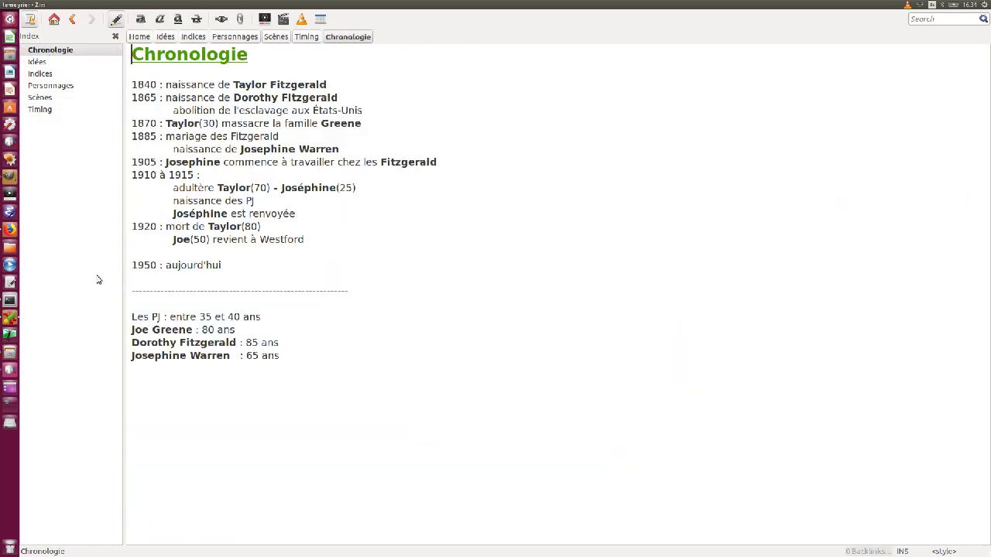
pyautogui.click(308, 38)
pyautogui.click(277, 37)
pyautogui.click(233, 38)
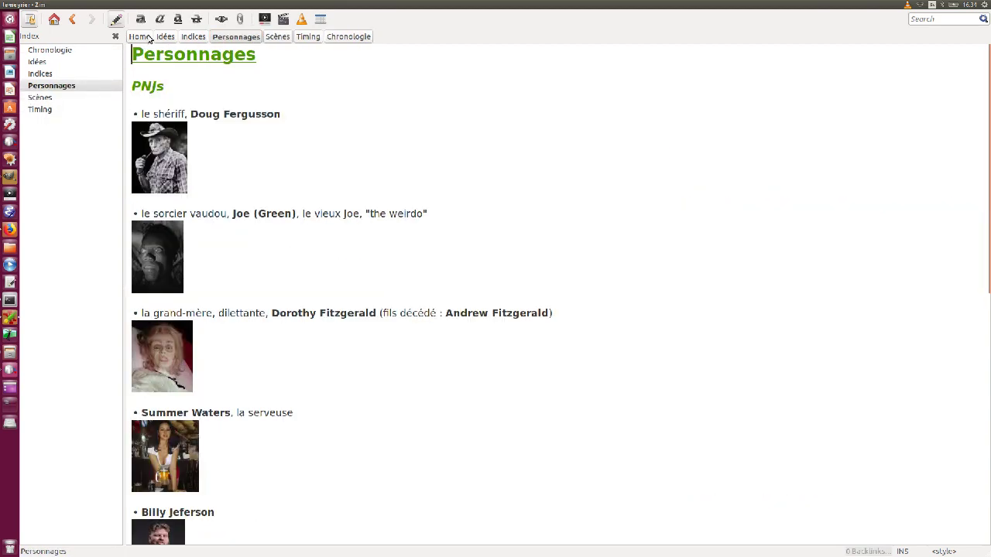
pyautogui.click(145, 38)
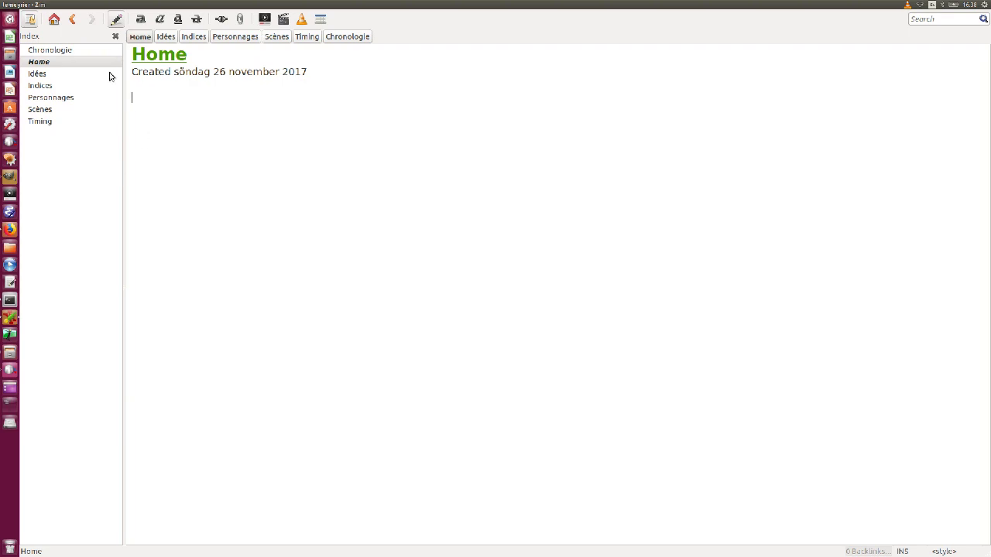
# Step: On the Chronologie page, add the lines fwuhvk, dfghduhf, fdvhdfkn, dhfdohgef and defnksf below the list of ages
pyautogui.click(56, 50)
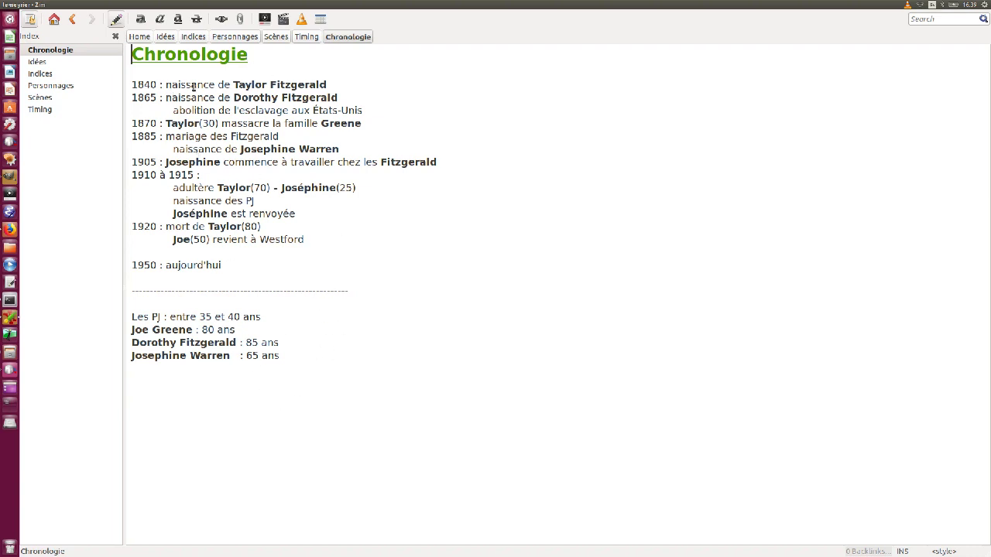
pyautogui.click(313, 361)
pyautogui.click(351, 355)
pyautogui.press('Return')
pyautogui.press('Return')
pyautogui.write('fwuhvk')
pyautogui.press('Return')
pyautogui.write('dfghd')
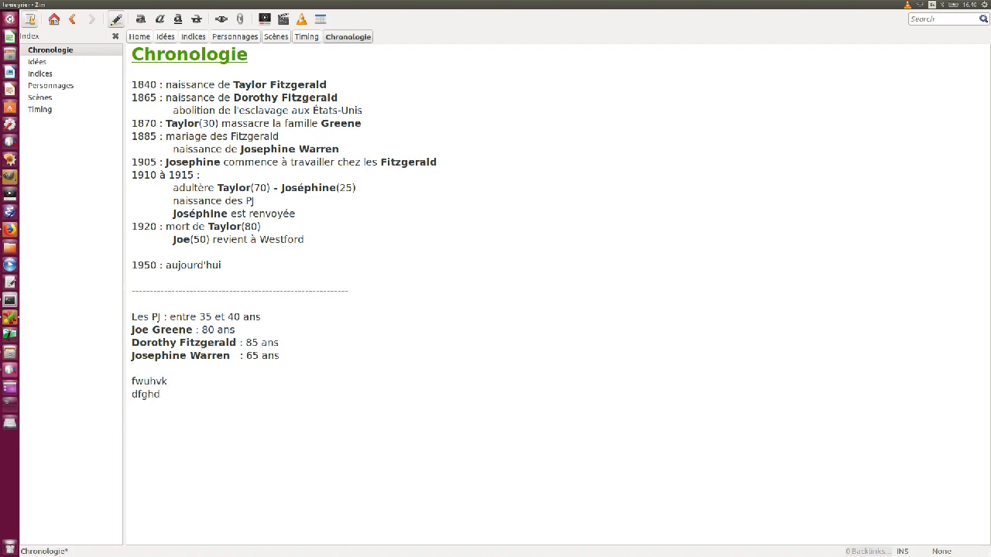
pyautogui.write('uhf fdvhdfkn ')
pyautogui.write('dhfdohgef ')
pyautogui.write('defnksf')
# Step: Format the five new lines, from fwuhvk down to defnksf, as headings of levels 1 to 5 in order
pyautogui.click(163, 380)
pyautogui.hotkey('ctrl', '1')
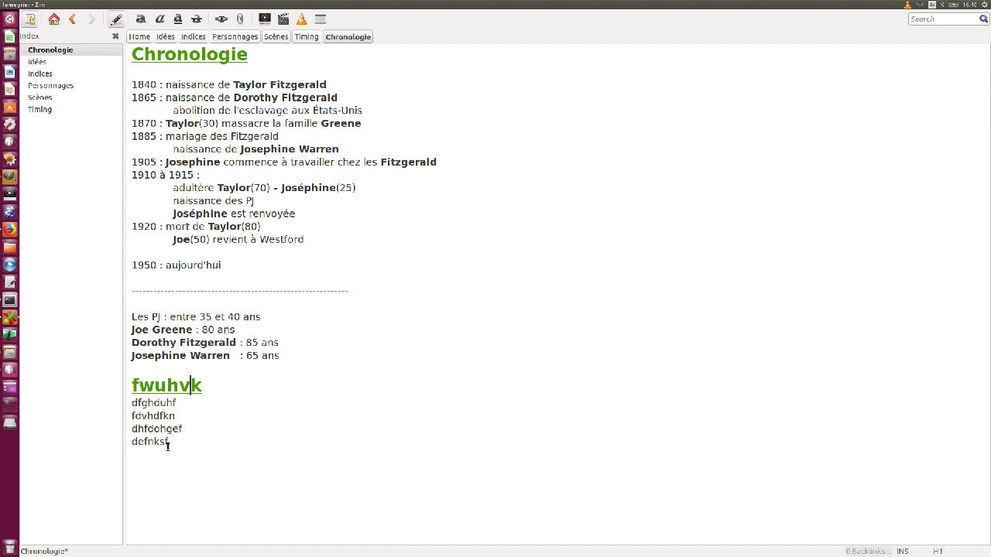
pyautogui.click(152, 405)
pyautogui.hotkey('ctrl', '2')
pyautogui.click(153, 421)
pyautogui.hotkey('ctrl', '3')
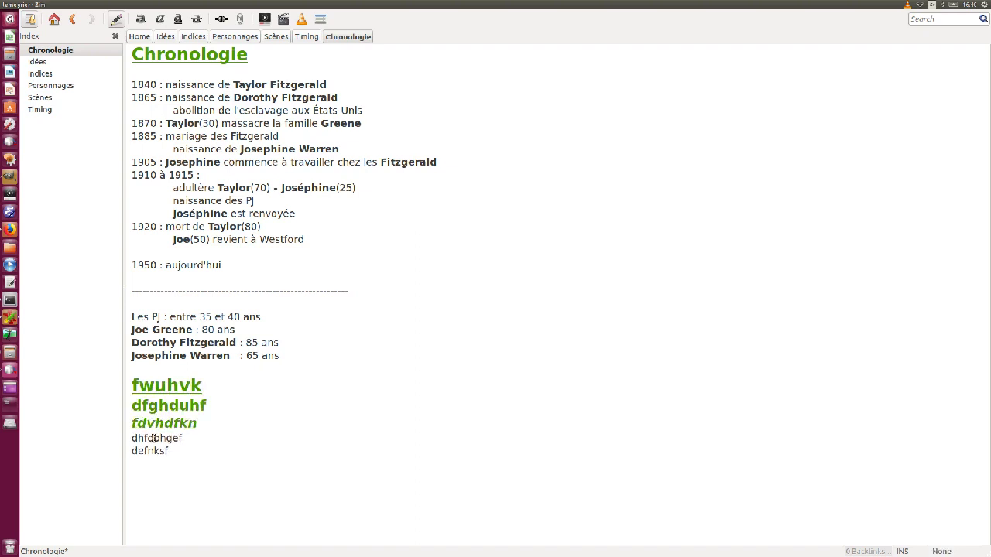
pyautogui.hotkey('ctrl', '4')
pyautogui.click(156, 453)
pyautogui.hotkey('ctrl', '5')
# Step: Insert the body text dfbdfbdfbdb under the fwuhvk heading and vjnfdkjvn under the dfghduhf heading
pyautogui.click(224, 389)
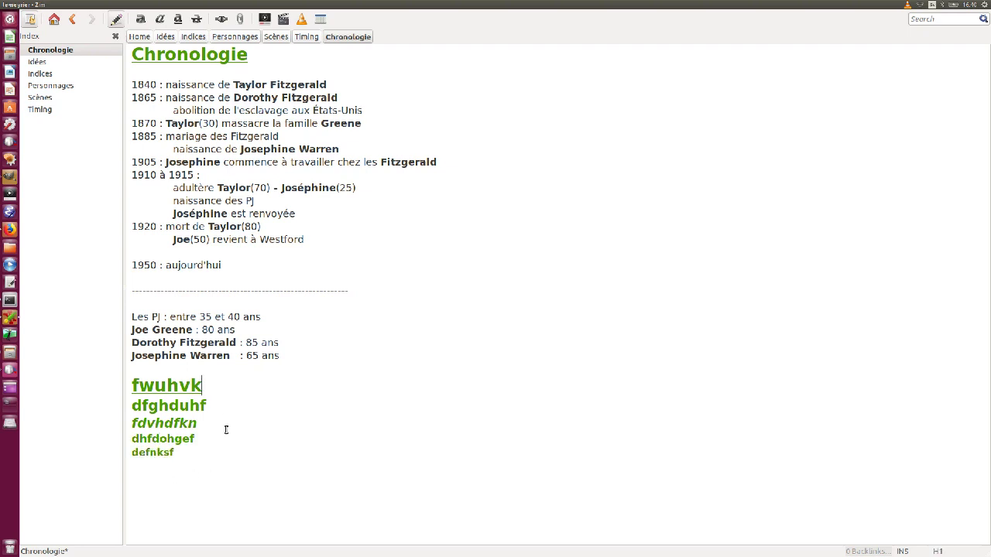
pyautogui.press('Return')
pyautogui.write('dfbdfbdfbdb')
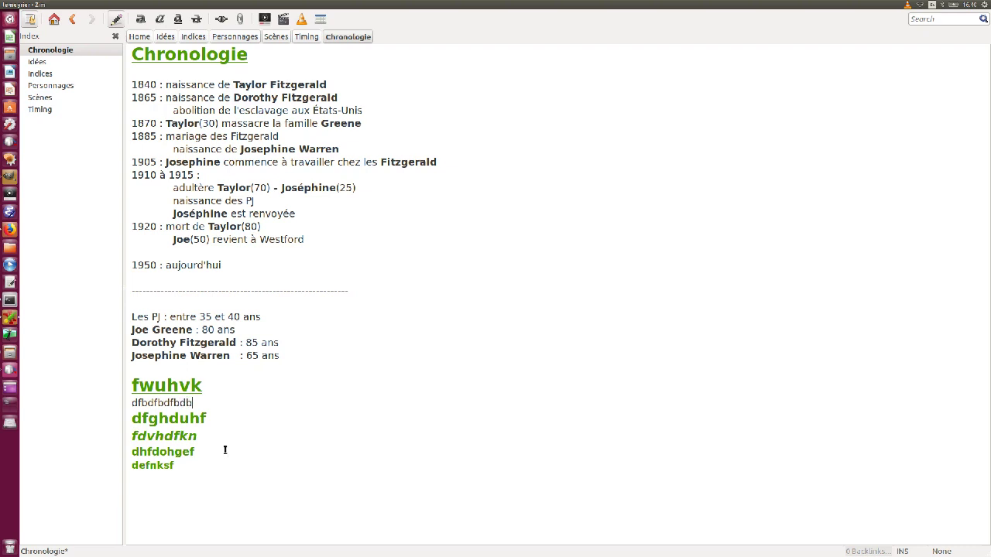
pyautogui.click(225, 419)
pyautogui.press('Return')
pyautogui.write('vjnfdkjvn')
# Step: Add a bulleted list under the fdvhdfkn heading with the items wefuhi, gfegklefg and fejfkgnkeg
pyautogui.click(224, 455)
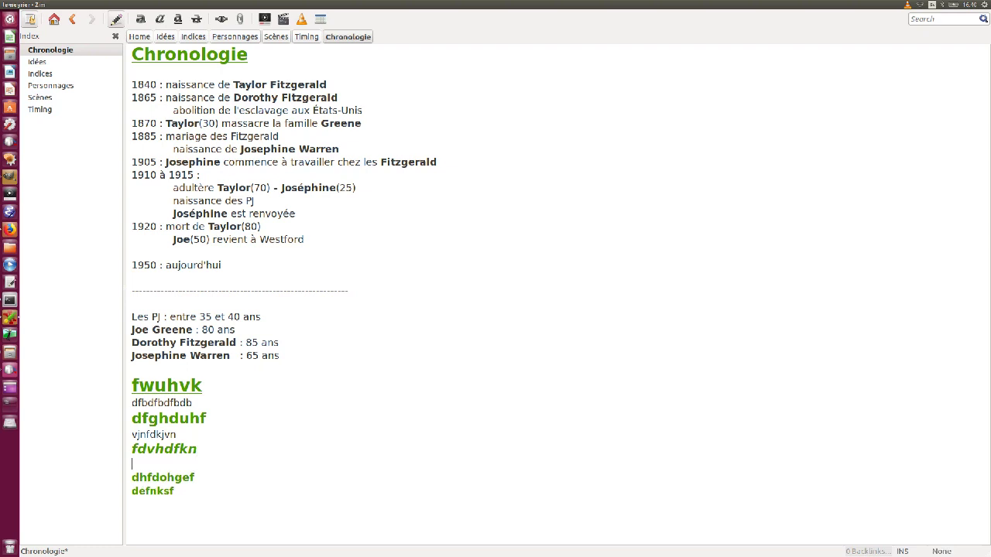
pyautogui.write('wefuhi')
pyautogui.press('Return')
pyautogui.write('gfegklefg')
pyautogui.press('Return')
pyautogui.write('fejfkgnkeg')
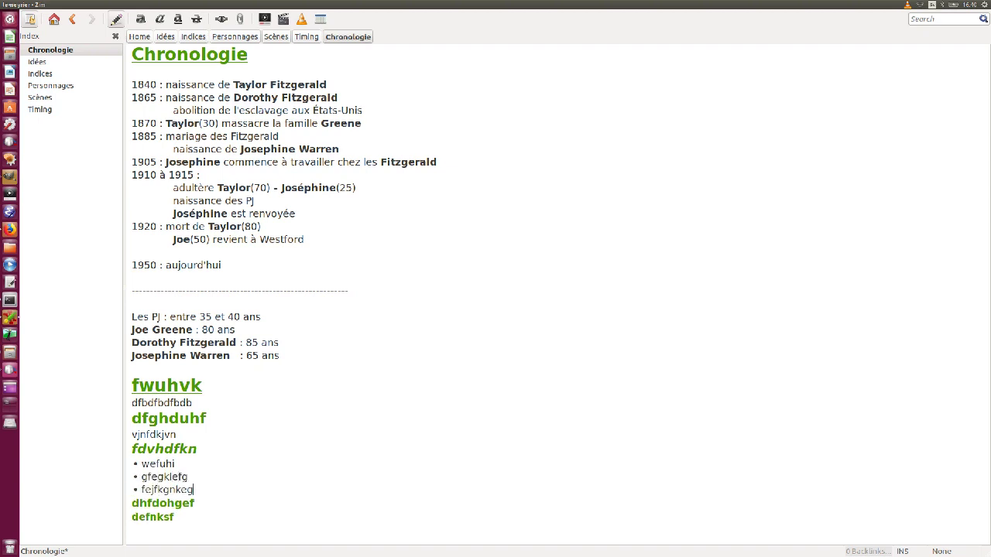
# Step: Add blank space below the defnksf heading and insert a level 3 heading reading Indices
pyautogui.click(316, 506)
pyautogui.press('Return')
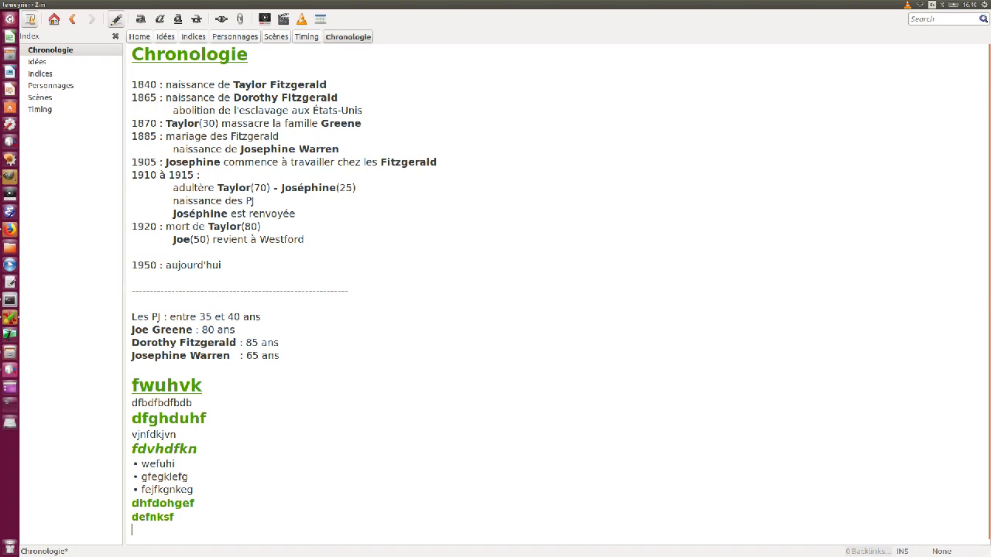
pyautogui.click(220, 518)
pyautogui.press('Return')
pyautogui.press('Return')
pyautogui.press('Return')
pyautogui.press('Return')
pyautogui.press('Return')
pyautogui.press('Return')
pyautogui.press('Return')
pyautogui.press('Return')
pyautogui.press('Return')
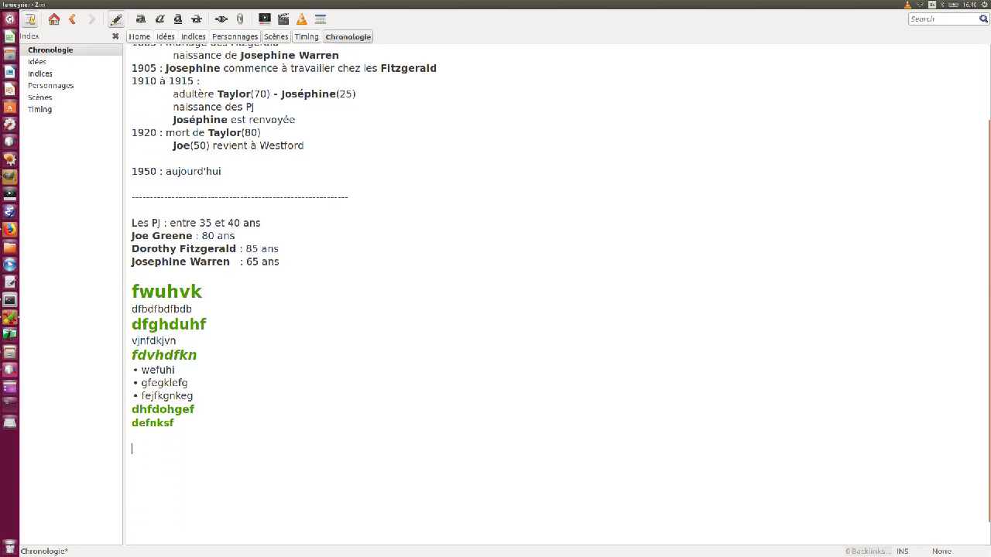
pyautogui.write('Indices')
pyautogui.hotkey('ctrl', '3')
pyautogui.press('Return')
# Step: Create a checkbox list under the Indices heading with the items indice1, indice2 and indice3
pyautogui.write('[] ')
pyautogui.write('indice')
pyautogui.write('1')
pyautogui.press('Return')
pyautogui.write('indice2')
pyautogui.press('Return')
pyautogui.write('indice')
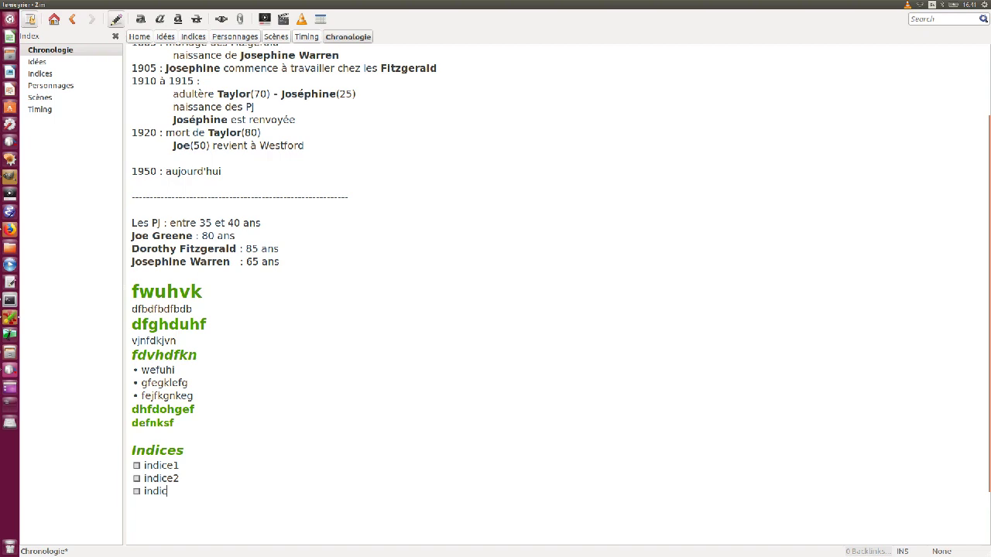
pyautogui.press('Left')
pyautogui.write('e')
# Step: Mark the indice1 checkbox with a cross and the indice2 checkbox with a check mark
pyautogui.click(136, 465)
pyautogui.click(136, 465)
pyautogui.click(136, 478)
pyautogui.moveTo(152, 490); pyautogui.dragTo(138, 465)
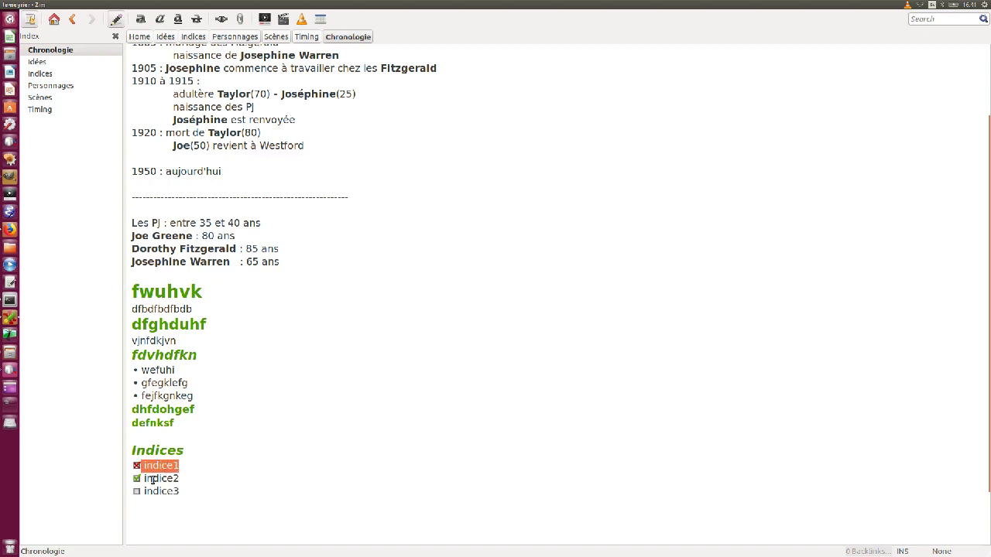
pyautogui.click(154, 490)
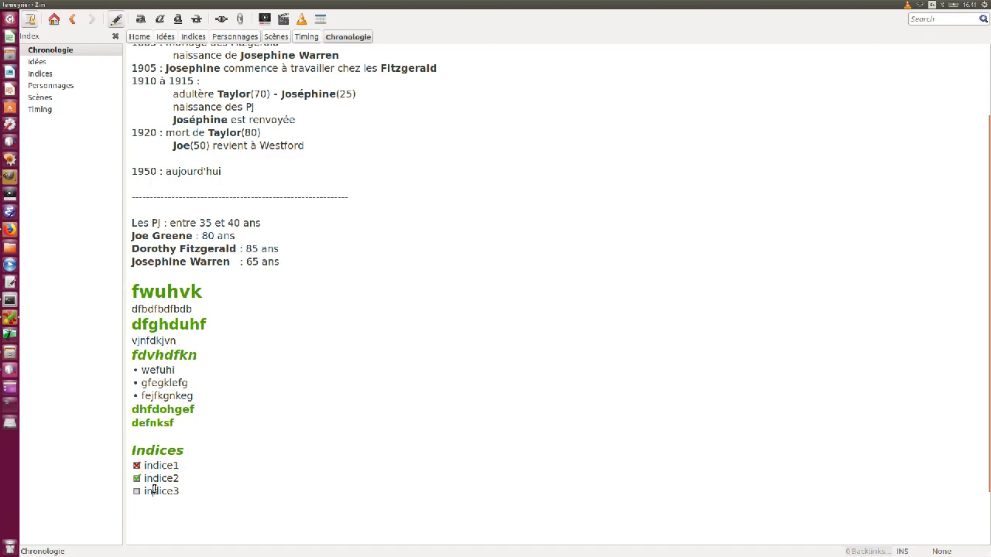
pyautogui.click(193, 490)
# Step: Look over the headings, bullets and checkboxes on the Chronologie page, finishing at its beginning
pyautogui.scroll(2, 240, 405)
pyautogui.scroll(1, 242, 403)
pyautogui.scroll(-3, 232, 289)
pyautogui.scroll(3, 227, 313)
pyautogui.scroll(-3, 224, 441)
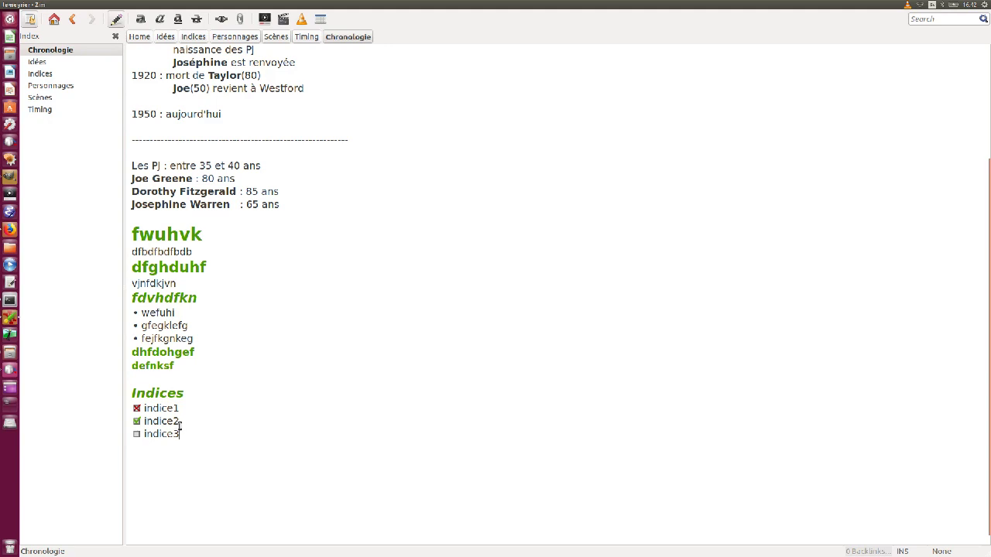
pyautogui.scroll(2, 233, 398)
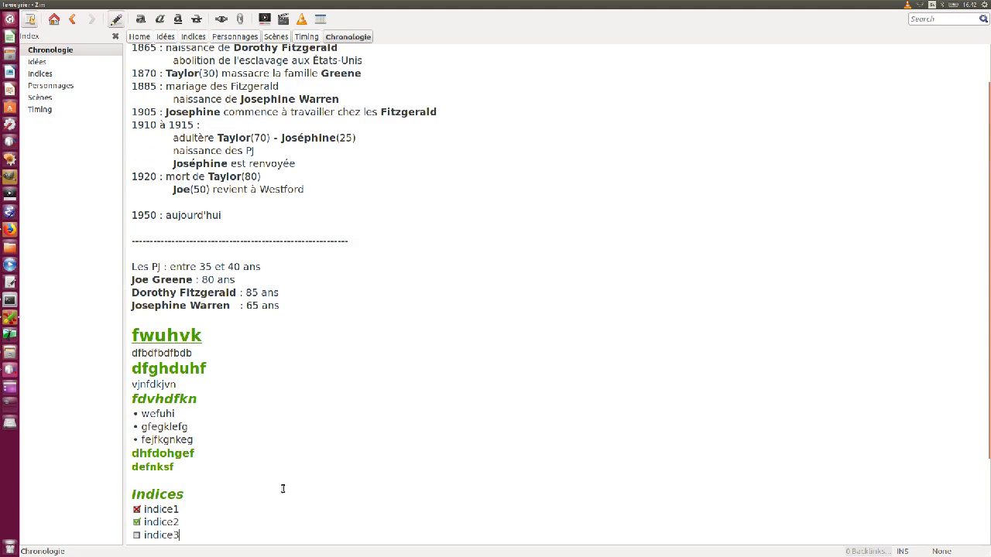
pyautogui.scroll(3, 303, 462)
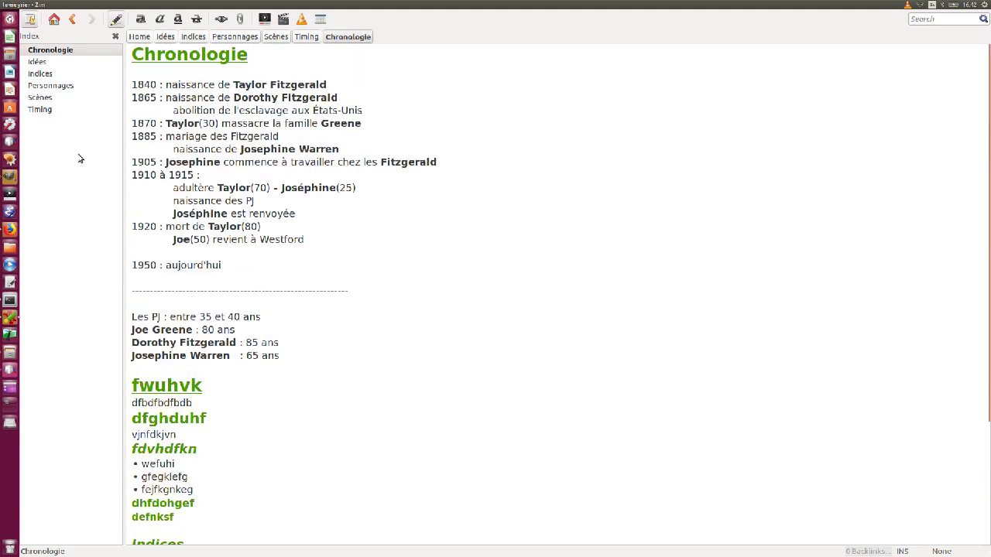
# Step: Open the Idées page and examine its first bullet about the bar and car ambiance
pyautogui.click(41, 62)
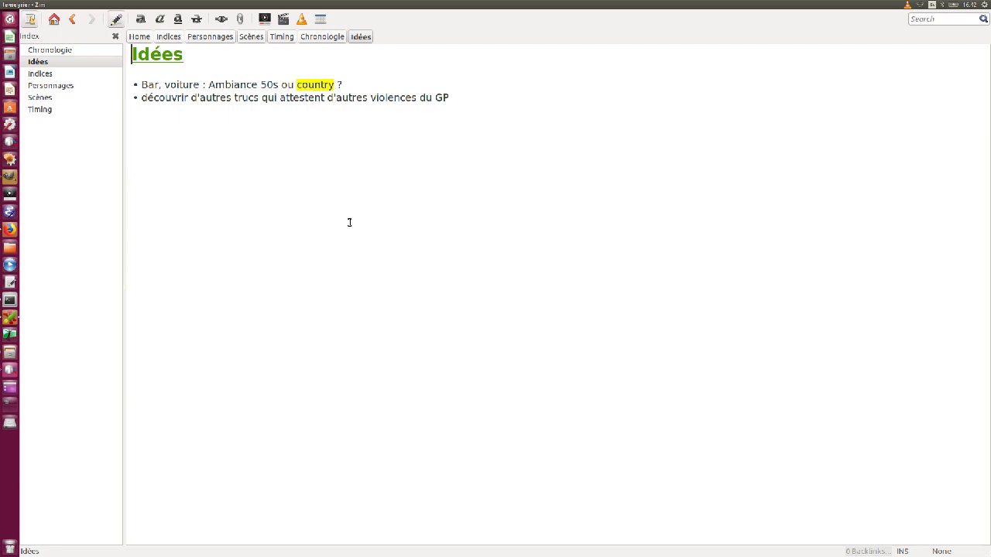
pyautogui.doubleClick(145, 85)
pyautogui.moveTo(164, 85); pyautogui.dragTo(314, 83)
pyautogui.click(304, 149)
# Step: Follow the répondeur link on the Indices page to Scènes and examine the sound file path under Maison, RDC
pyautogui.click(43, 75)
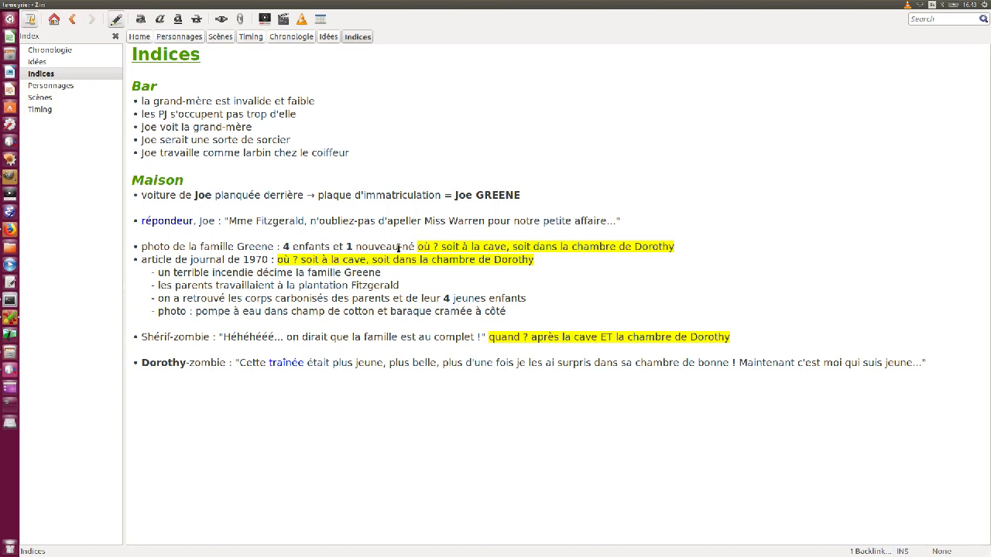
pyautogui.click(169, 222)
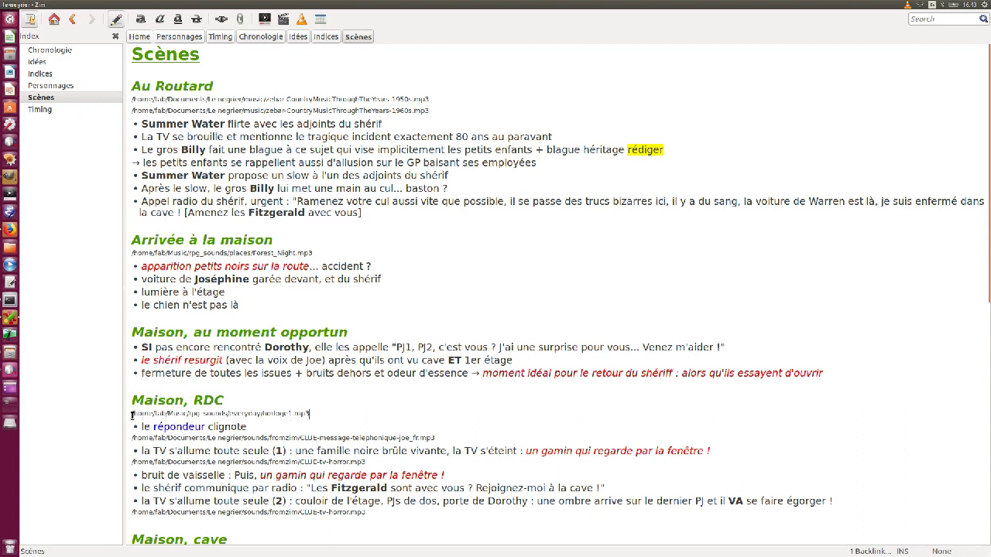
pyautogui.moveTo(130, 416); pyautogui.dragTo(310, 414)
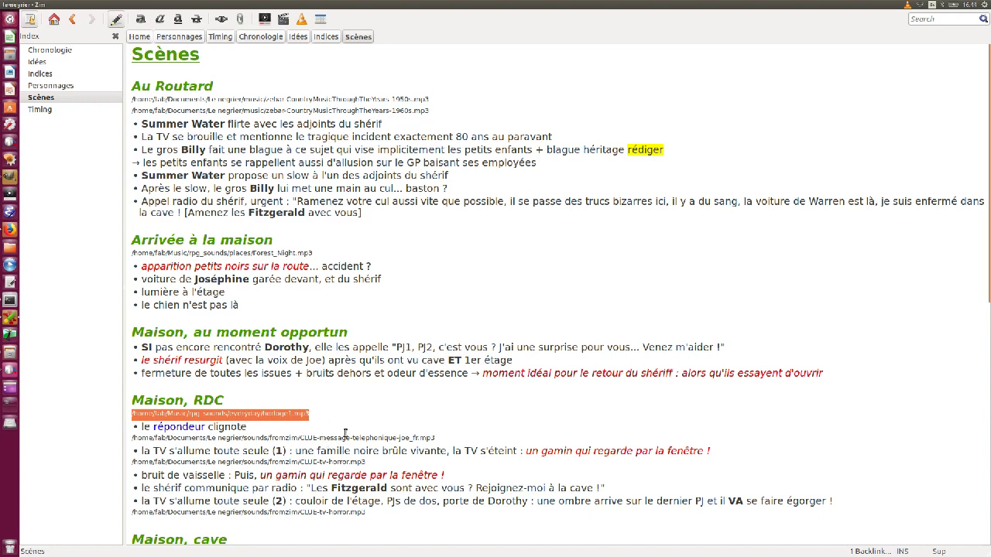
pyautogui.click(285, 431)
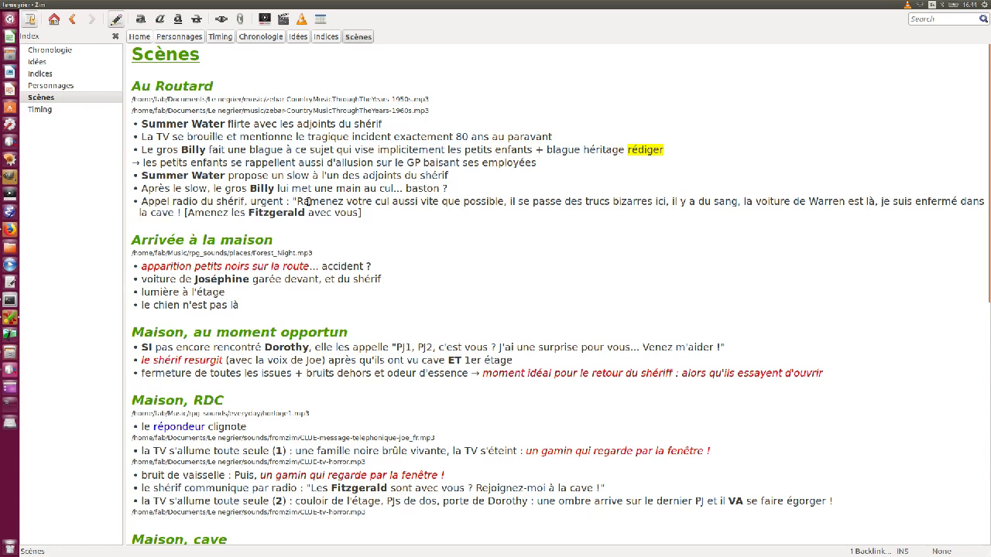
# Step: Revisit the Indices page, and read through the Personnages page down to its Remplacants section
pyautogui.click(43, 73)
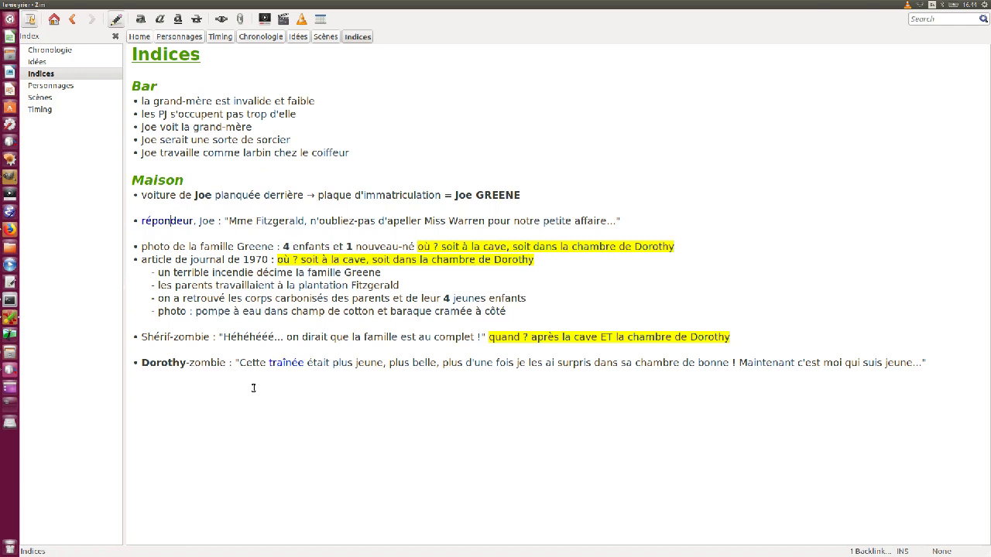
pyautogui.click(51, 85)
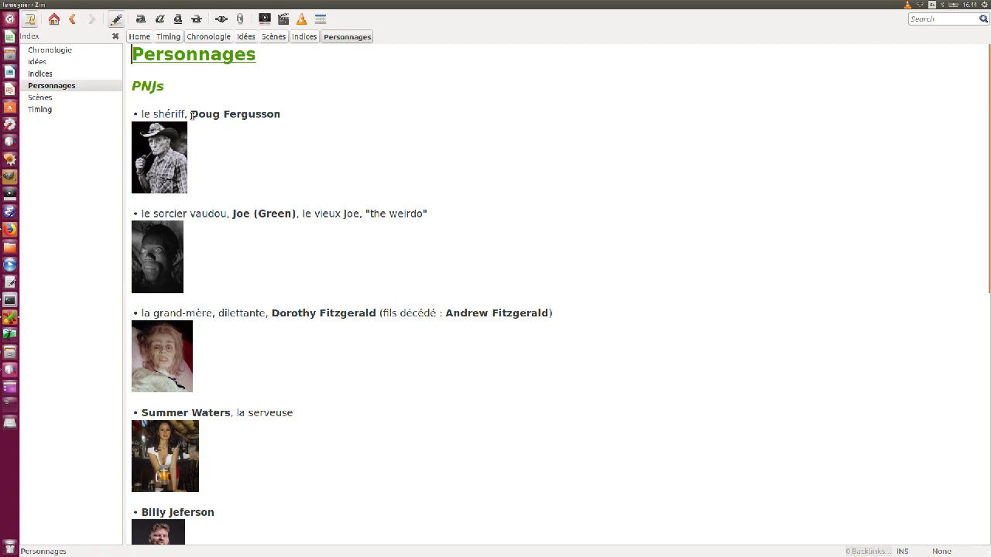
pyautogui.scroll(-4, 405, 199)
pyautogui.scroll(3, 405, 200)
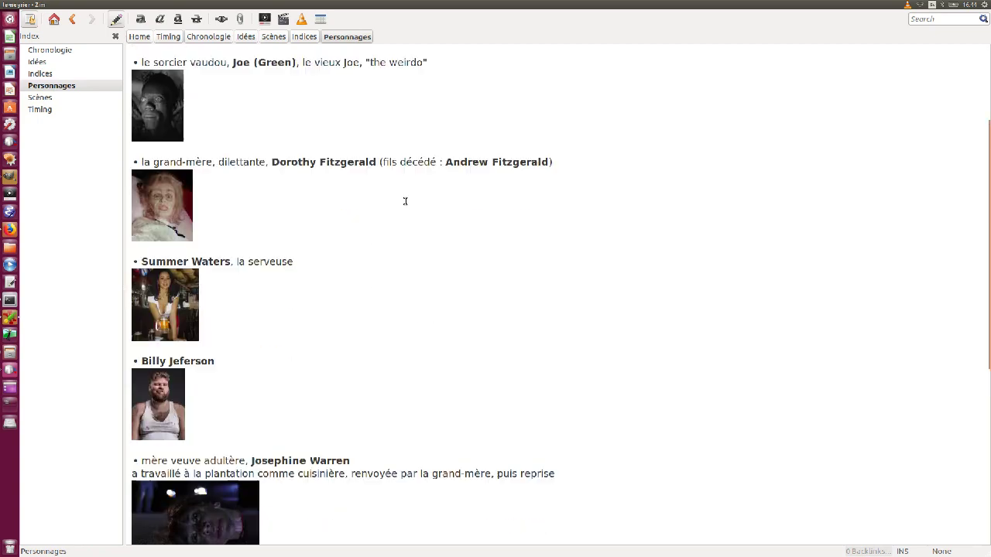
pyautogui.scroll(1, 404, 199)
pyautogui.scroll(-5, 387, 221)
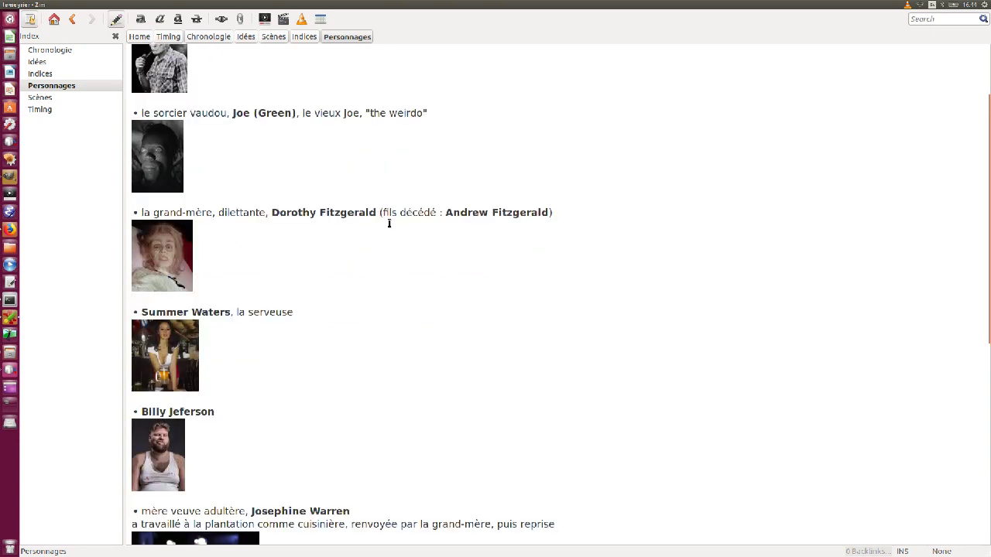
pyautogui.scroll(-6, 317, 273)
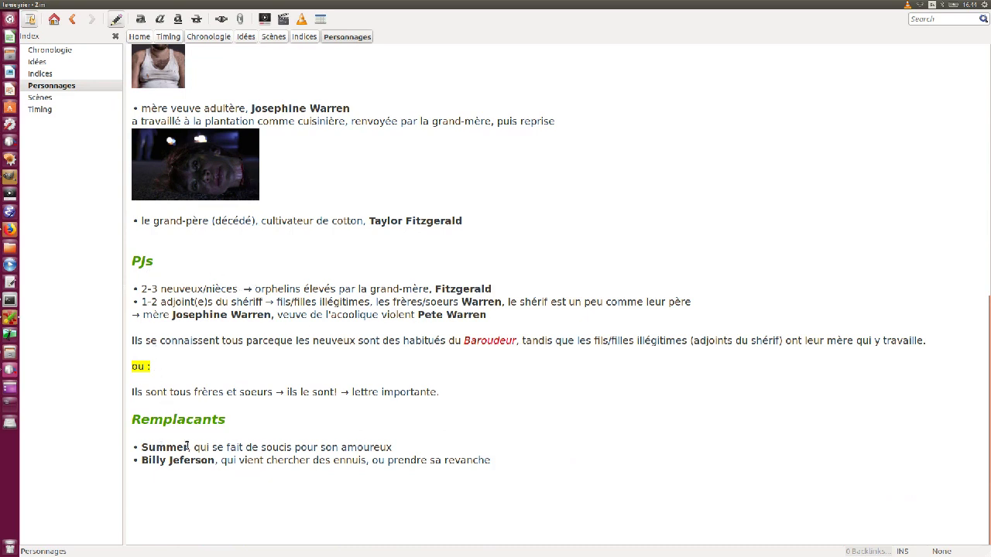
# Step: Review the PNJs list back to the beginning of the Personnages page, and look over the Scènes page
pyautogui.scroll(11, 339, 298)
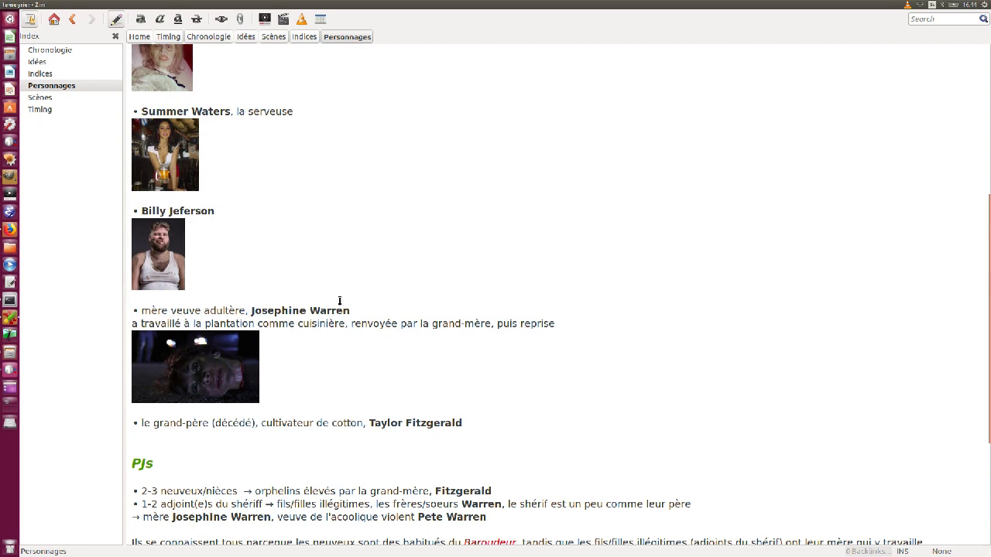
pyautogui.scroll(1, 325, 289)
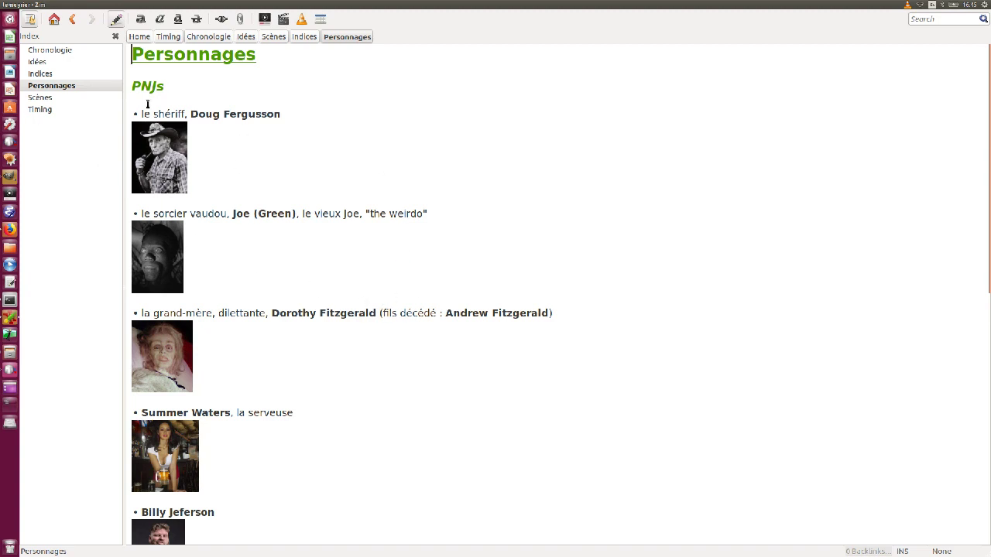
pyautogui.click(40, 99)
pyautogui.scroll(-5, 321, 197)
pyautogui.scroll(5, 322, 211)
# Step: Open the Timing page and examine the Enfermement and Menace bullets under Montée graduelle
pyautogui.click(41, 109)
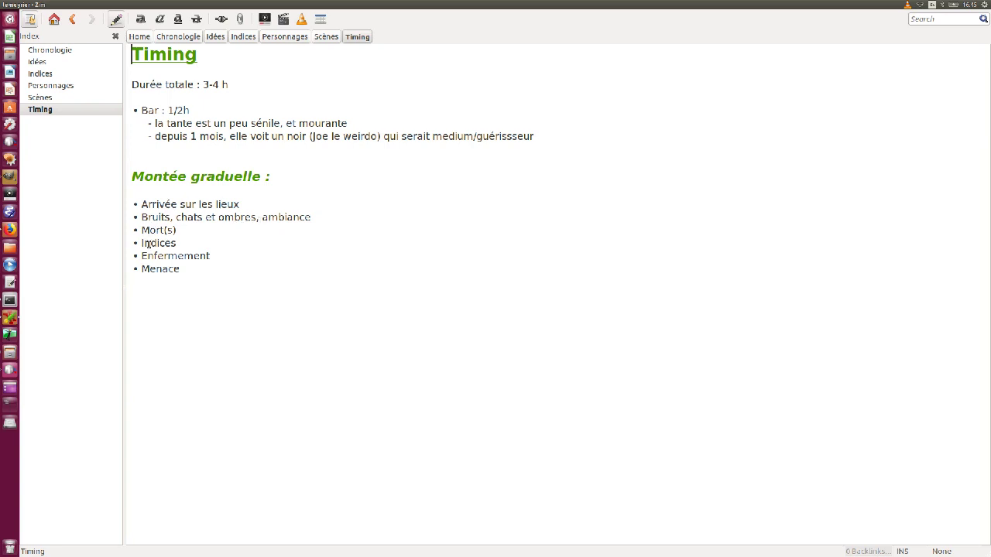
pyautogui.moveTo(142, 256); pyautogui.dragTo(212, 255)
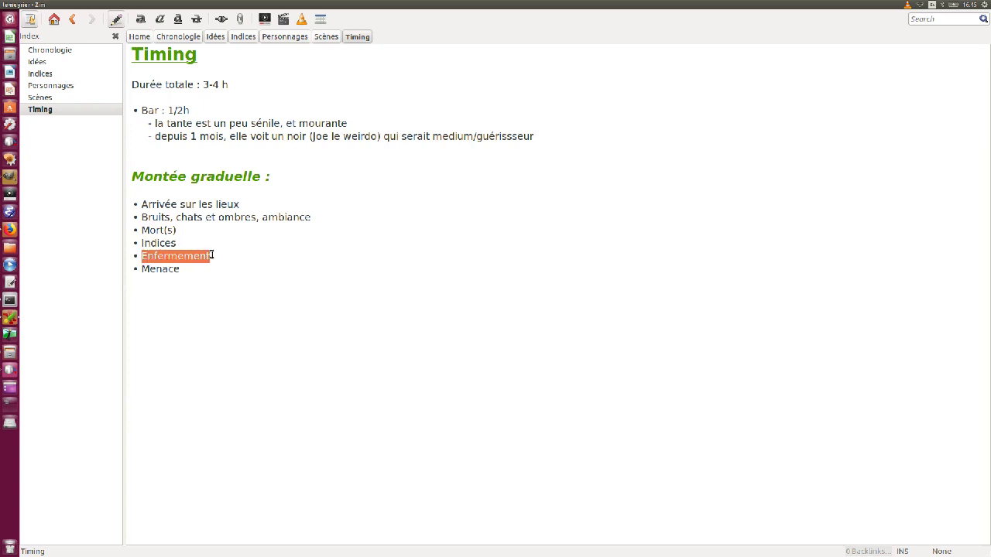
pyautogui.click(182, 280)
pyautogui.moveTo(142, 269); pyautogui.dragTo(190, 269)
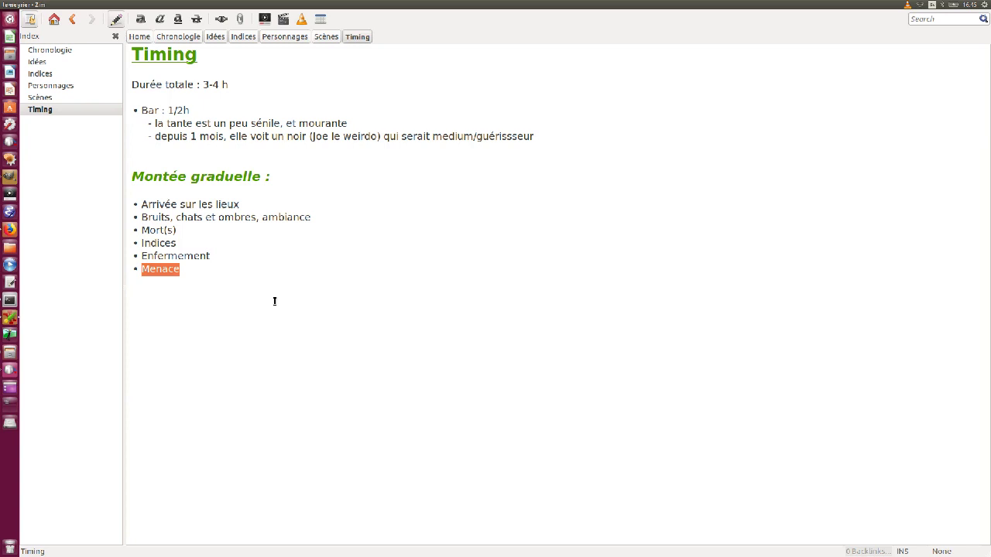
pyautogui.click(411, 256)
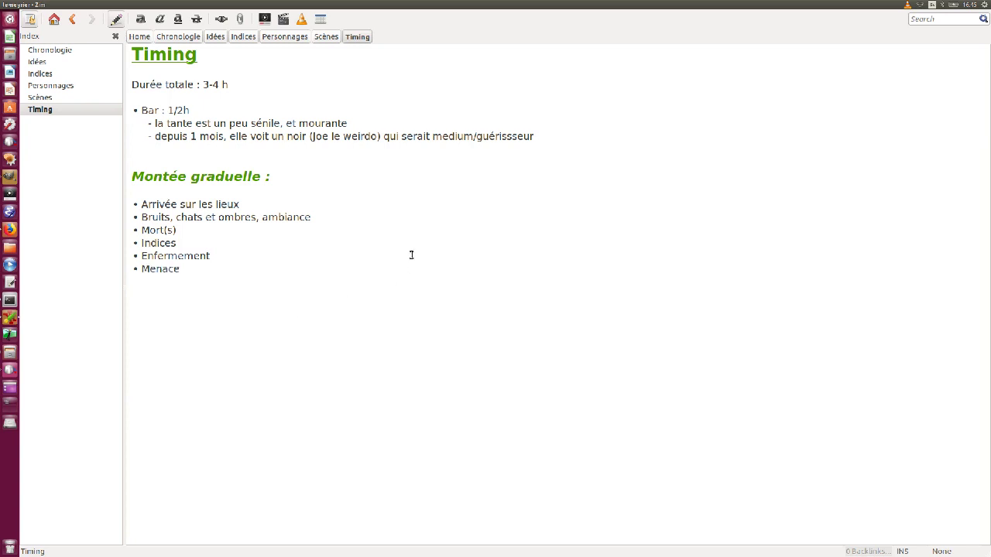
# Step: Open the Scènes page and skim its sections from Au Routard to Champ de maïs, returning to the page title
pyautogui.click(42, 97)
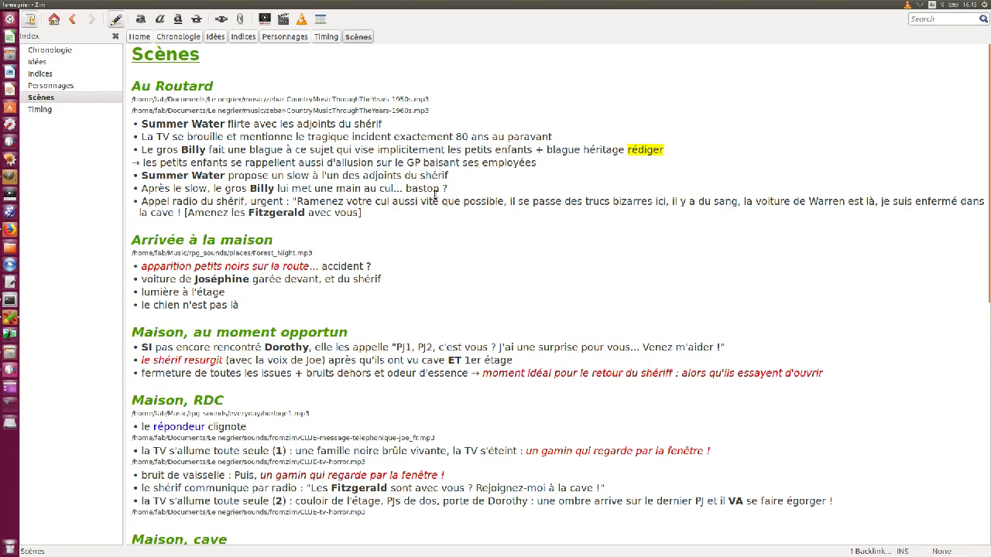
pyautogui.scroll(-5, 592, 342)
pyautogui.scroll(-3, 593, 342)
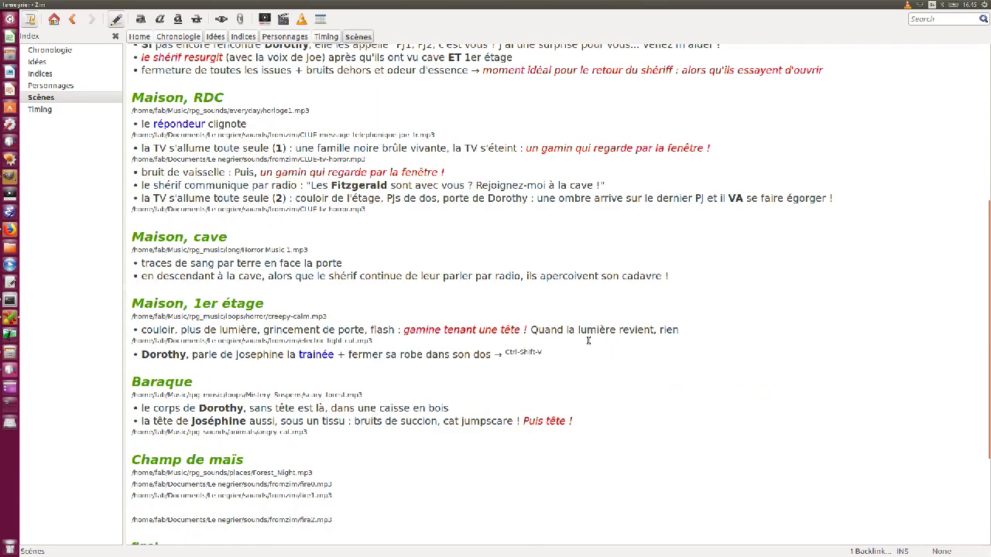
pyautogui.scroll(7, 586, 340)
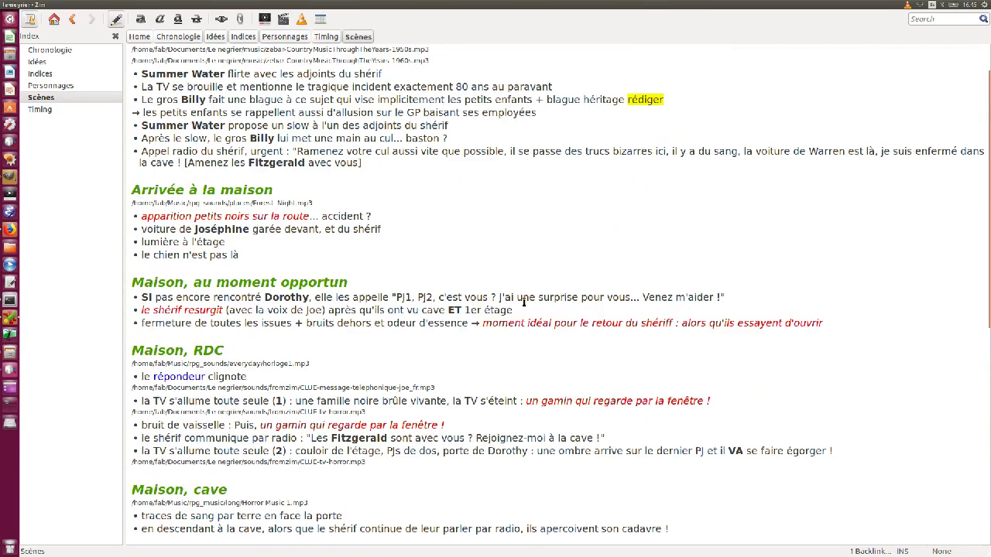
pyautogui.scroll(2, 523, 302)
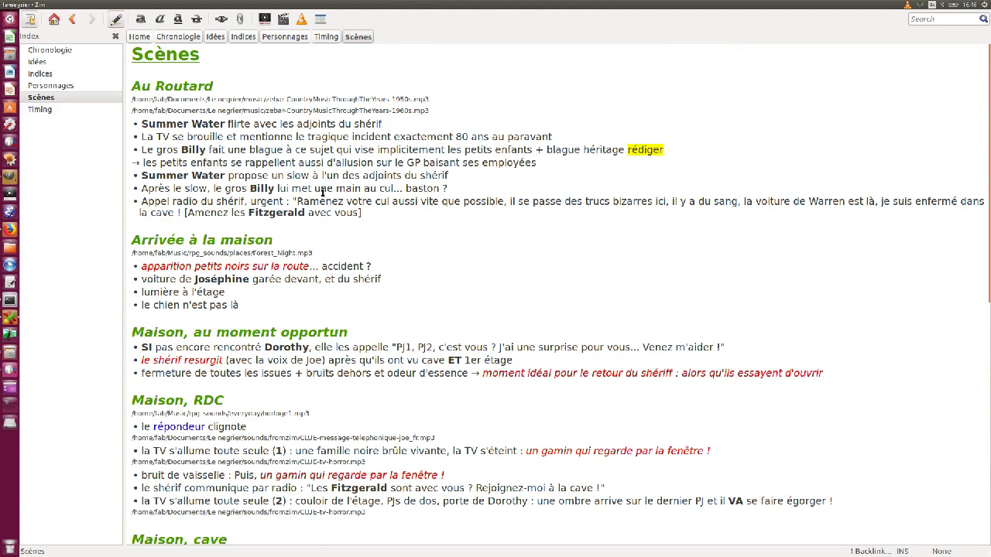
# Step: Read through all the Scènes sections down to S'ils s'échappent en voiture, finishing back at Au Routard
pyautogui.scroll(-5, 322, 193)
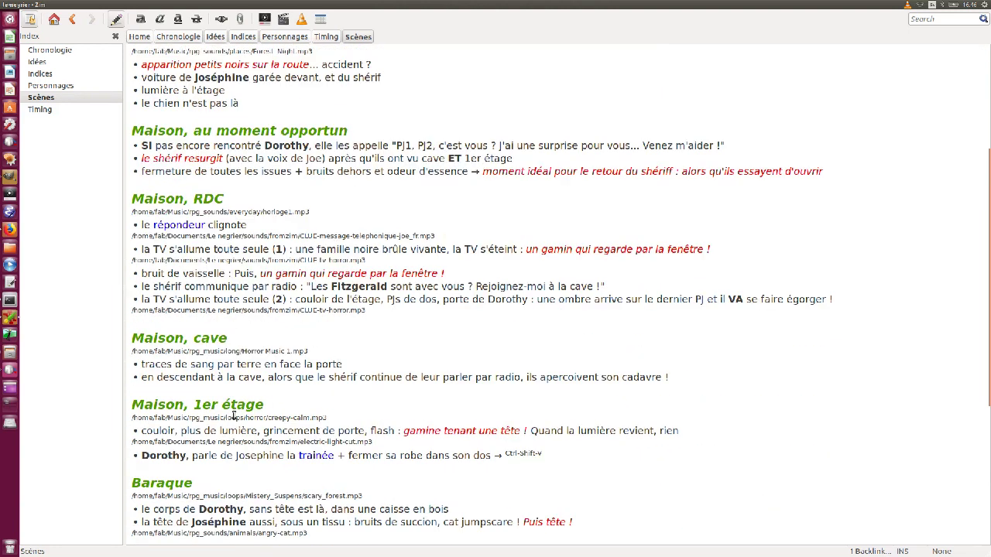
pyautogui.scroll(-5, 234, 416)
pyautogui.scroll(-3, 235, 418)
pyautogui.scroll(13, 235, 418)
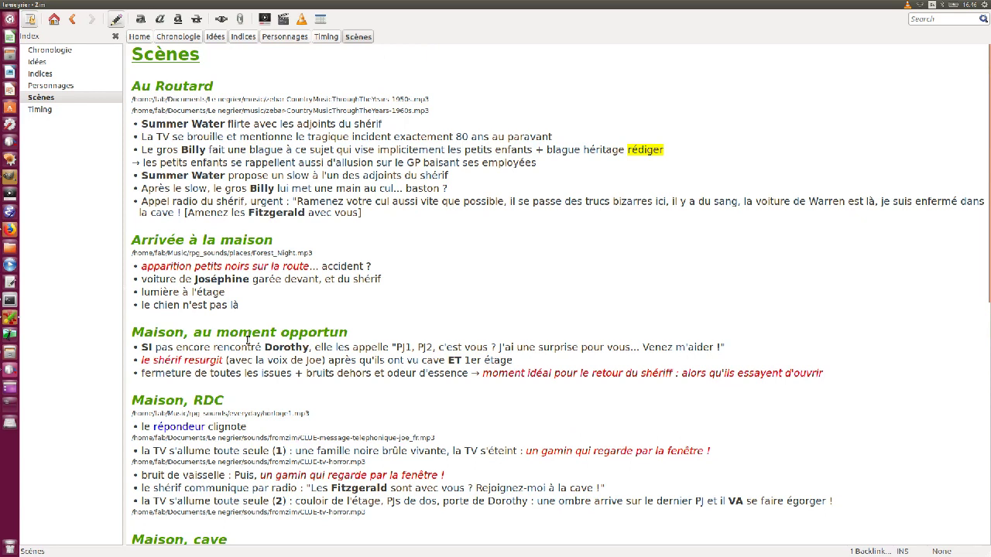
pyautogui.scroll(-5, 247, 340)
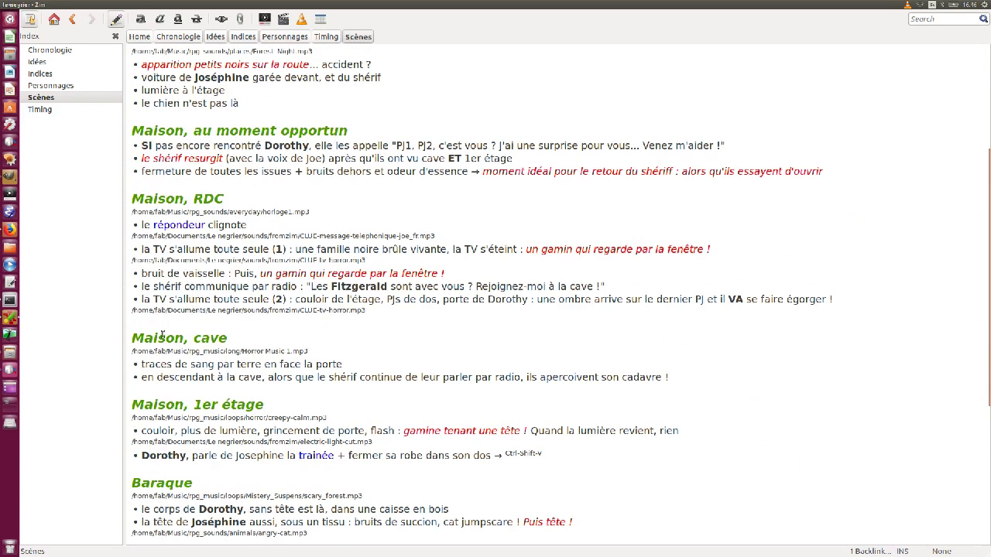
pyautogui.scroll(-6, 312, 402)
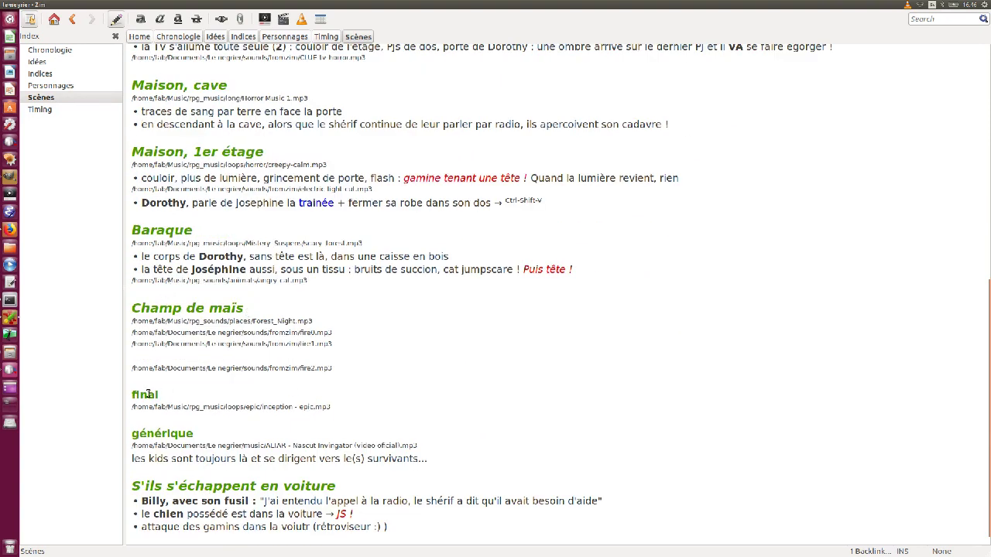
pyautogui.scroll(-1, 142, 499)
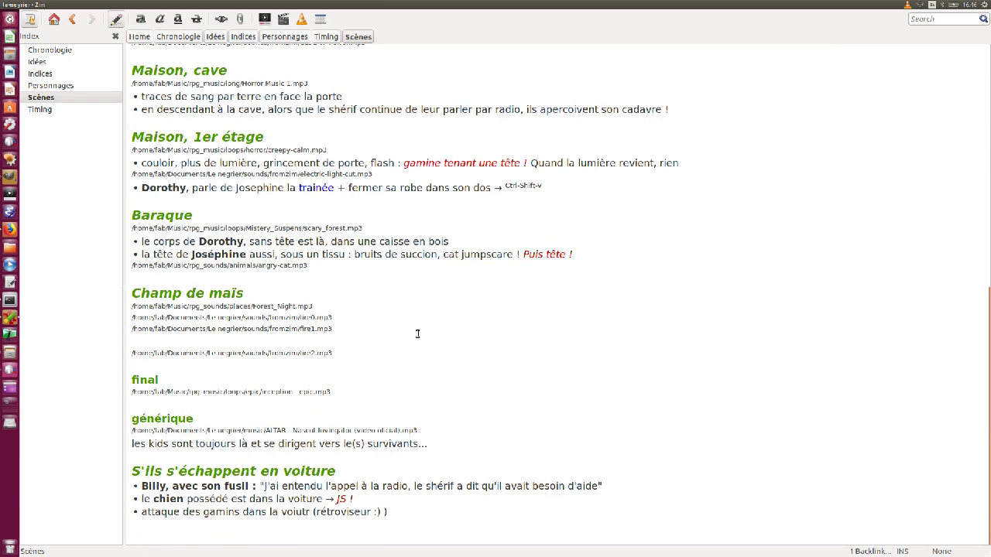
pyautogui.scroll(6, 447, 332)
pyautogui.scroll(5, 446, 337)
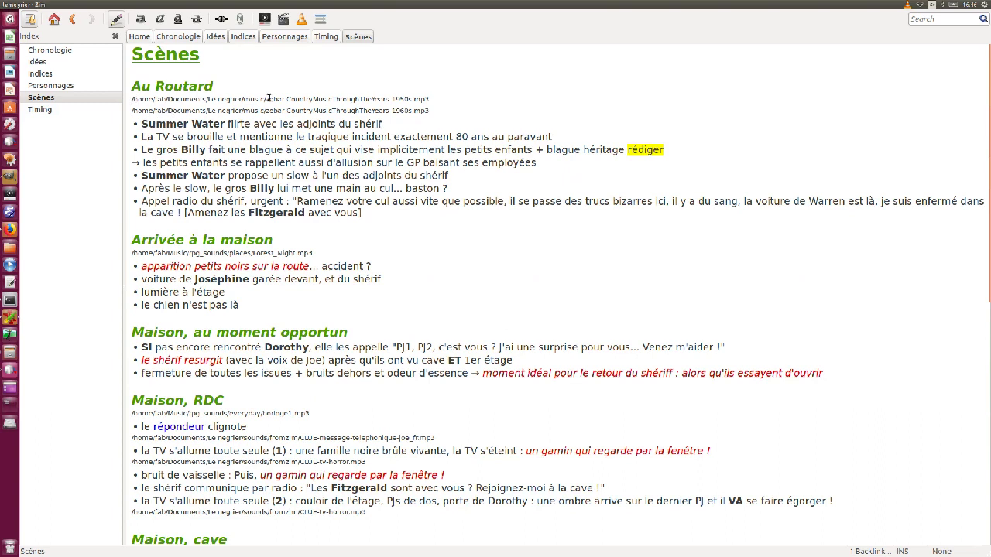
# Step: Play the Au Routard file zebar-CountryMusicThroughTheYears-1950s.mp3 in Videos, and shrink the player to a floating window beside the notes
pyautogui.moveTo(130, 100); pyautogui.dragTo(436, 99)
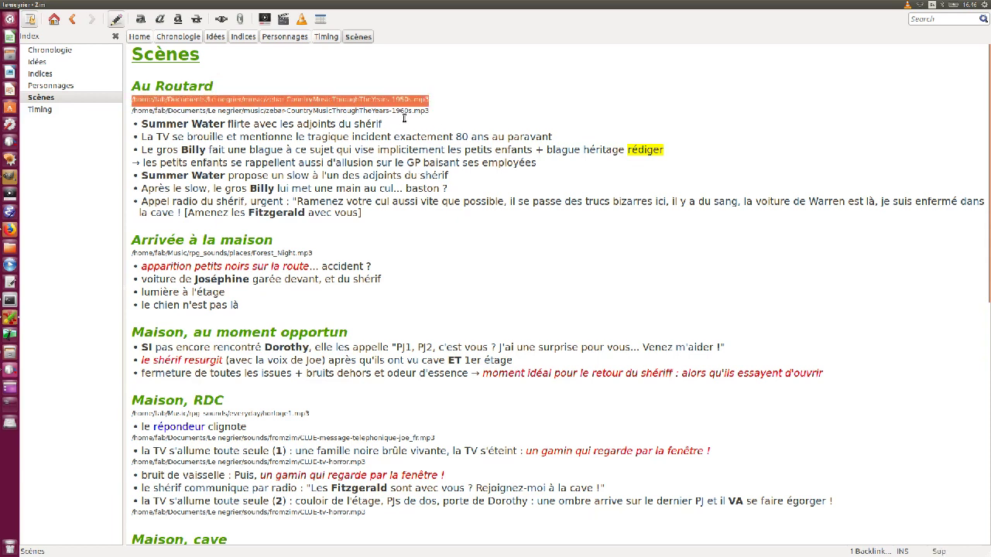
pyautogui.click(284, 19)
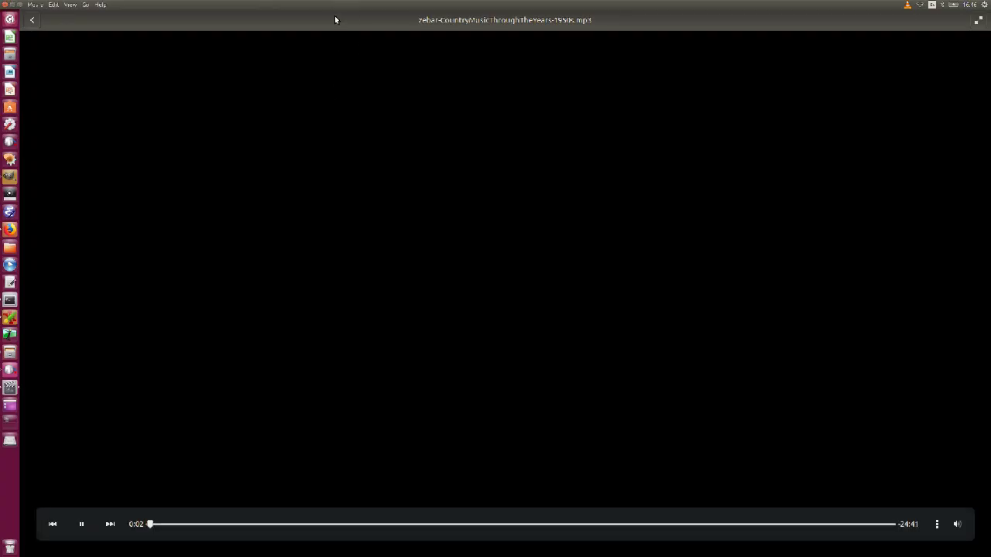
pyautogui.doubleClick(147, 7)
pyautogui.moveTo(219, 17); pyautogui.dragTo(766, 81)
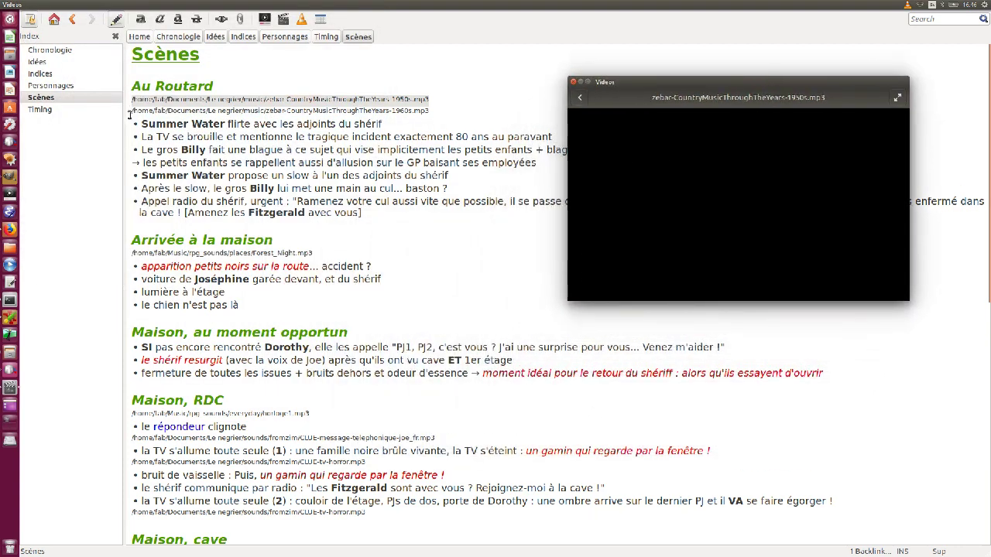
# Step: Play zebar-CountryMusicThroughTheYears-1960s.mp3 in VLC alongside the first track, and close both players
pyautogui.moveTo(129, 111); pyautogui.dragTo(463, 110)
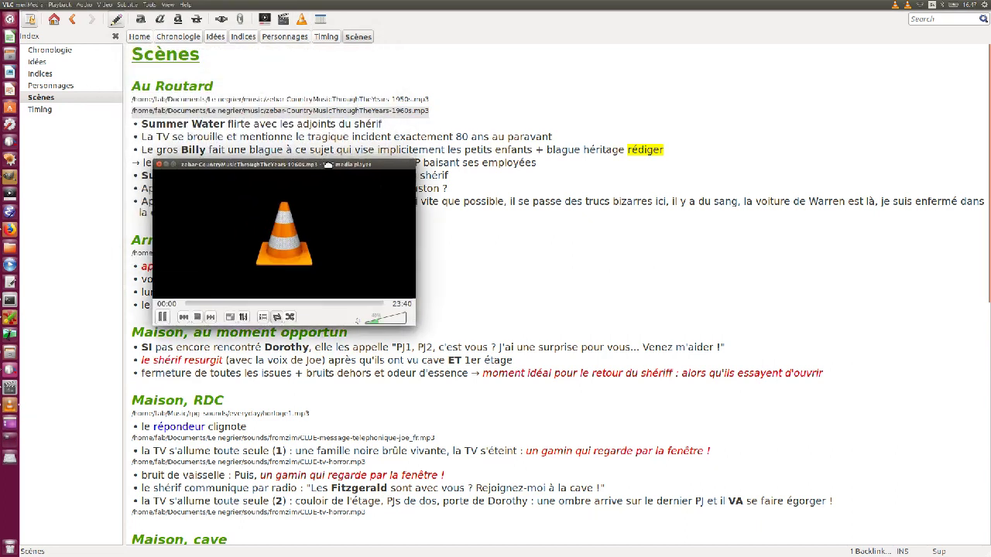
pyautogui.click(7, 386)
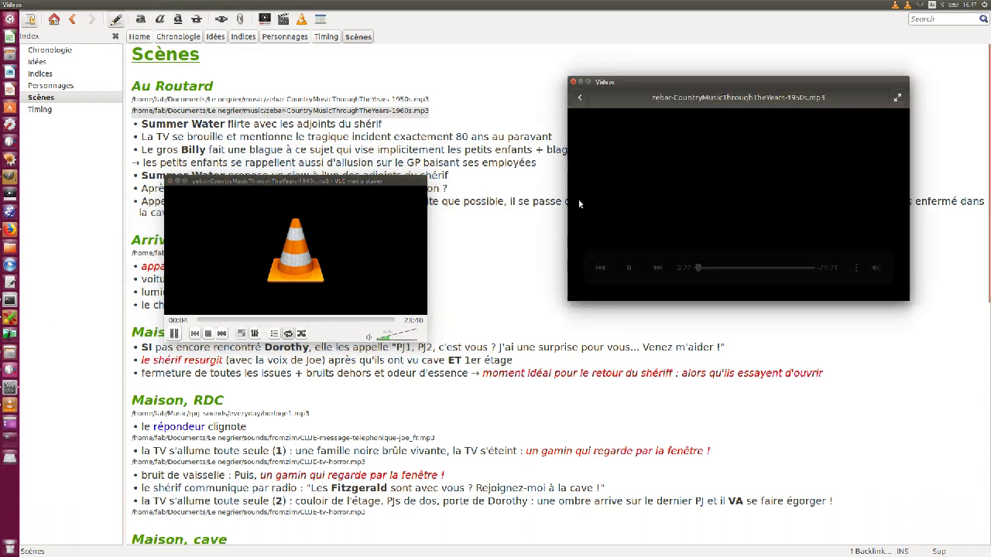
pyautogui.click(574, 81)
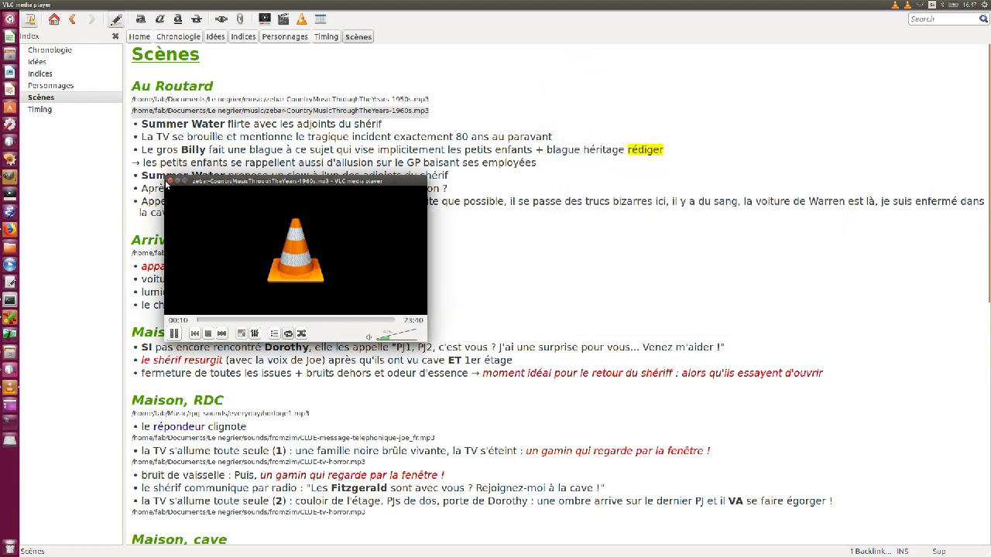
pyautogui.click(169, 180)
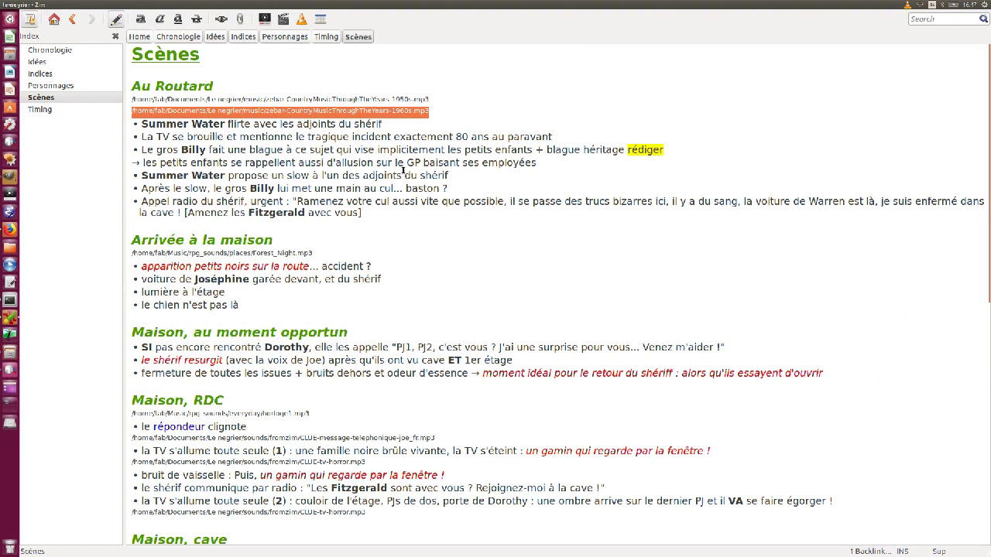
pyautogui.click(589, 113)
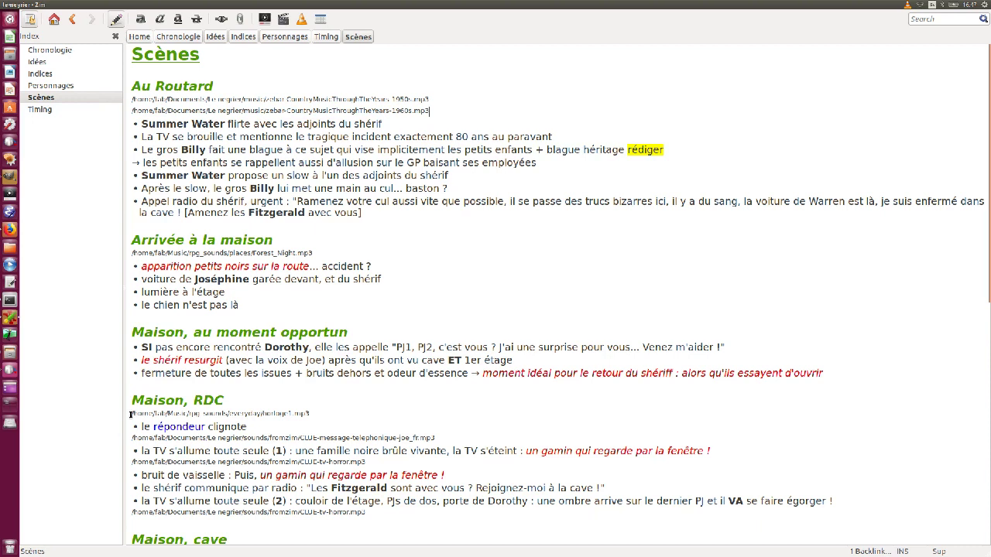
# Step: Highlight the horloge1.mp3 and CLUE-message-telephonique-joe_fr.mp3 paths under Maison, RDC in turn, and clear the selection
pyautogui.moveTo(130, 414); pyautogui.dragTo(320, 415)
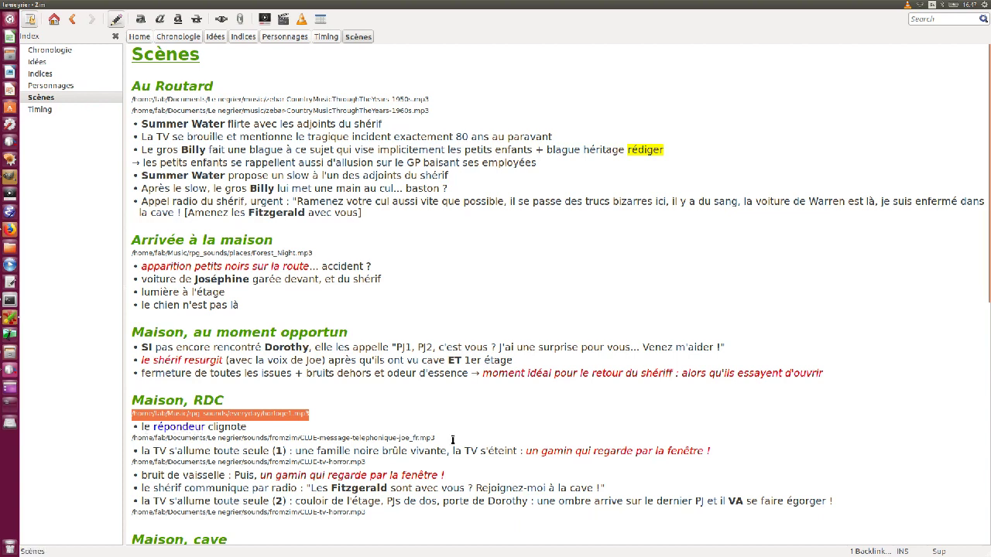
pyautogui.moveTo(435, 438); pyautogui.dragTo(132, 438)
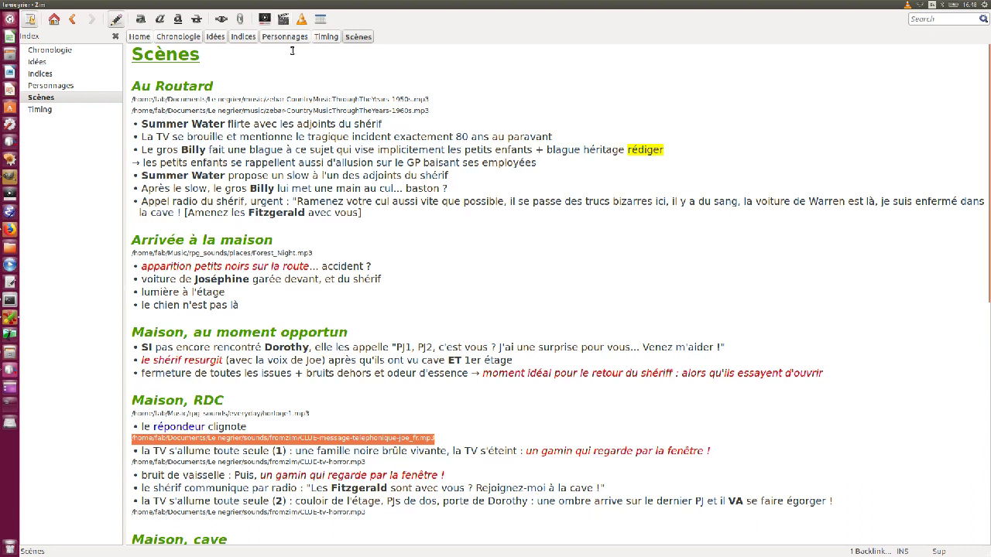
pyautogui.click(531, 381)
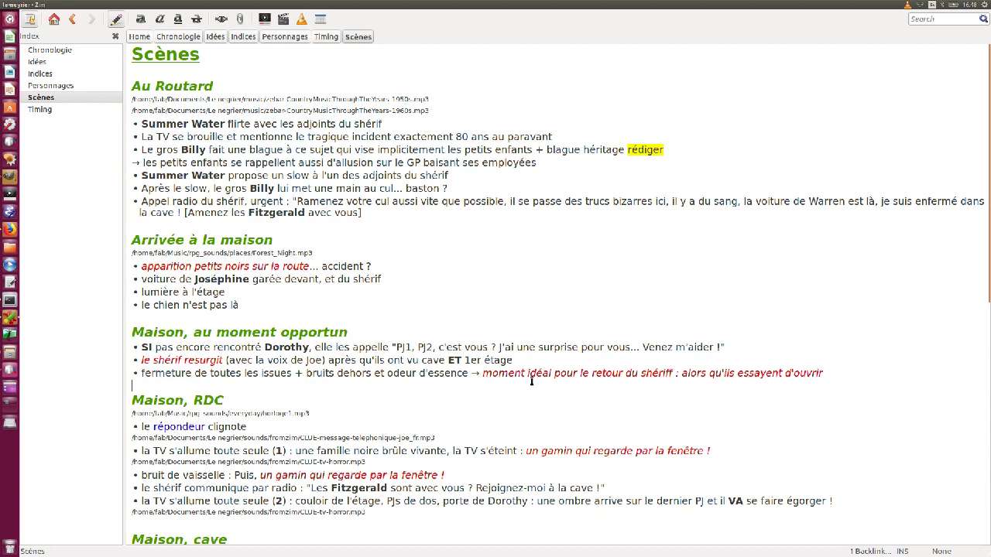
# Step: Examine the Maison scenes with their sound file paths, ending at the trainée link under Maison, 1er étage
pyautogui.scroll(-3, 532, 380)
pyautogui.scroll(-2, 531, 381)
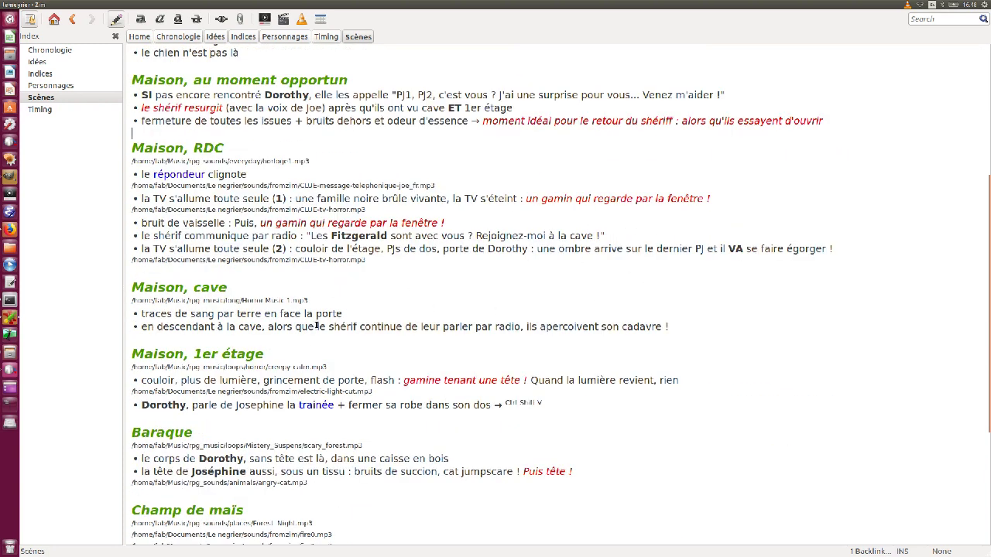
pyautogui.scroll(-3, 354, 366)
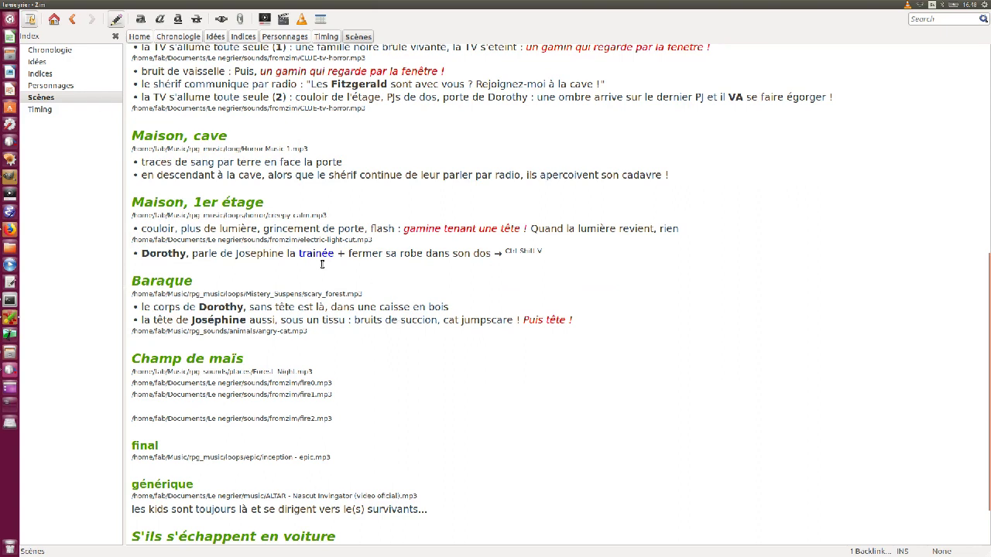
pyautogui.scroll(3, 412, 281)
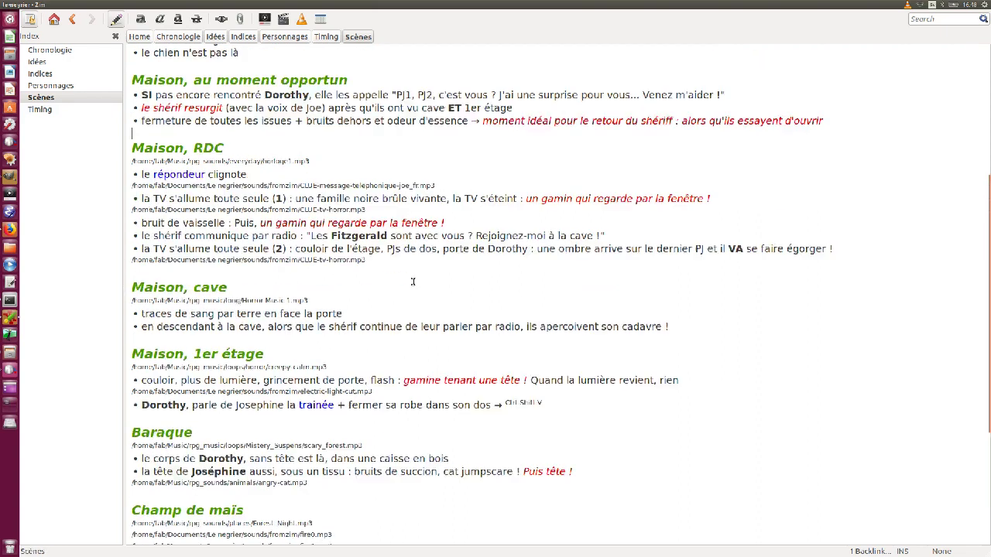
pyautogui.scroll(2, 412, 281)
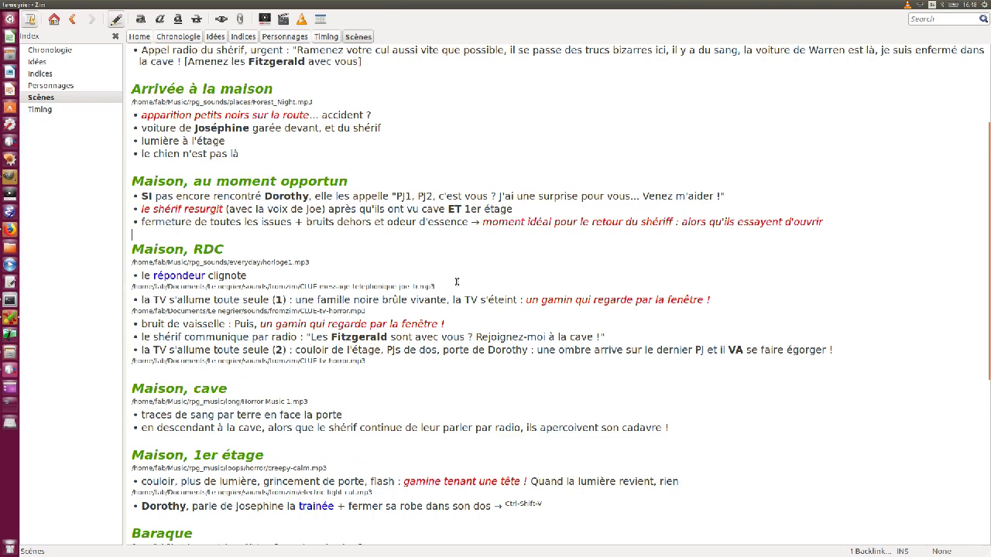
pyautogui.scroll(-2, 457, 281)
pyautogui.scroll(-1, 232, 418)
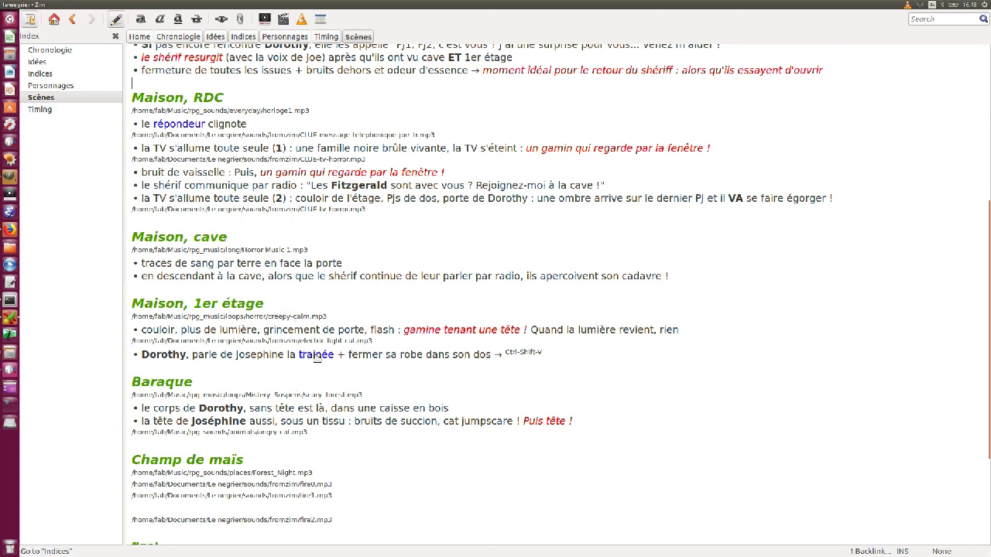
# Step: Look over the Scènes page once more from Au Routard to its last section, and return to the Champ de maïs area
pyautogui.scroll(7, 385, 388)
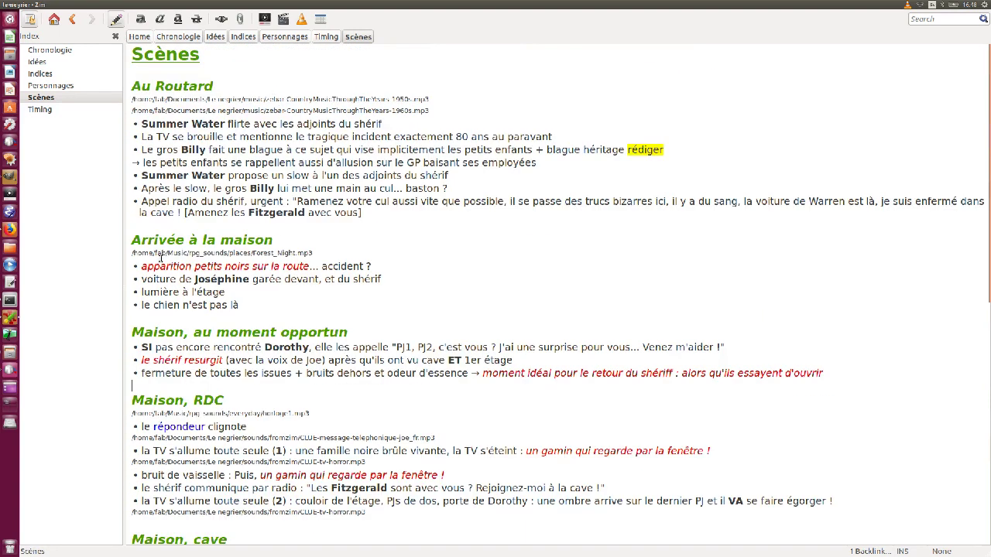
pyautogui.scroll(-7, 518, 319)
pyautogui.scroll(-3, 500, 302)
pyautogui.scroll(-3, 500, 305)
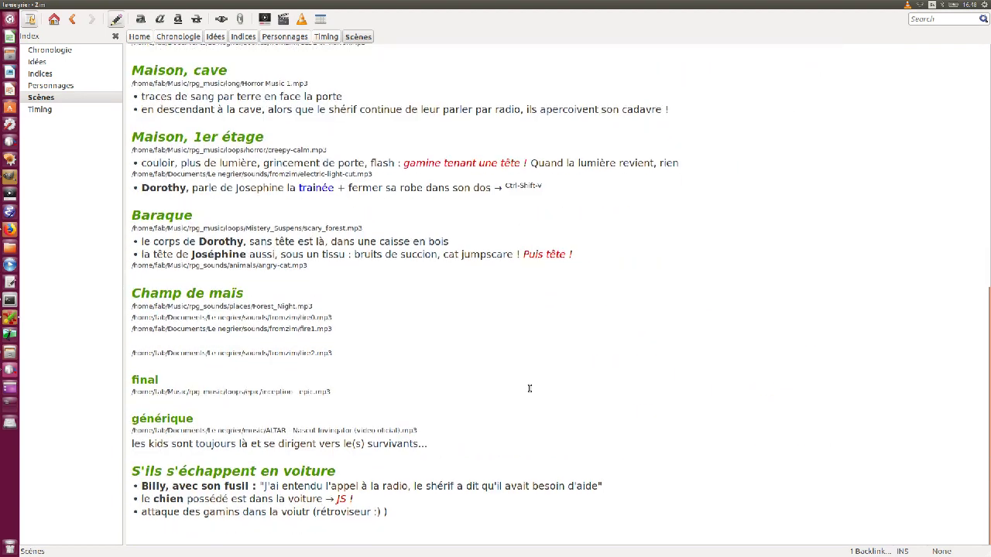
pyautogui.scroll(3, 538, 407)
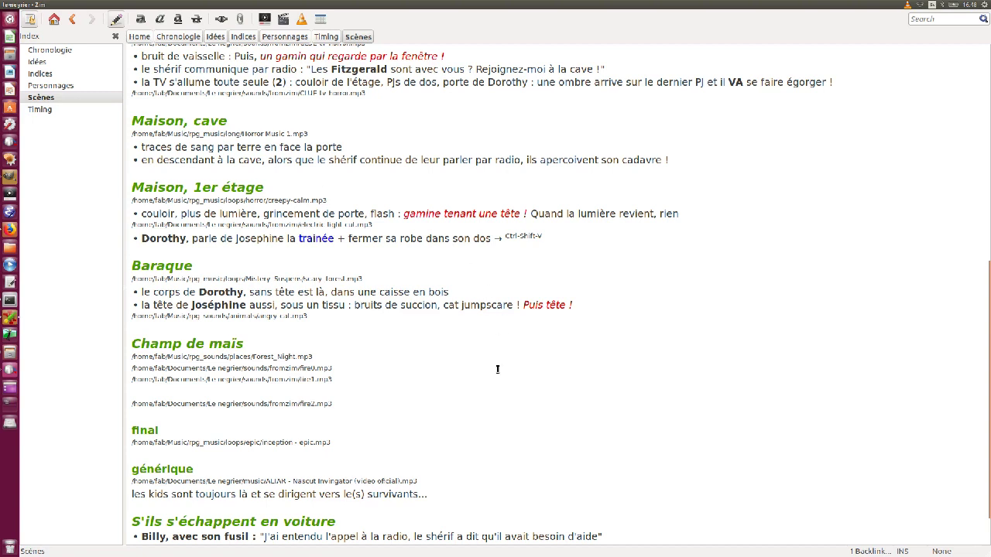
# Step: Follow the trainée link under Maison, 1er étage to the Indices page and back, repeating the jump between both pages
pyautogui.scroll(1, 496, 372)
pyautogui.scroll(3, 488, 251)
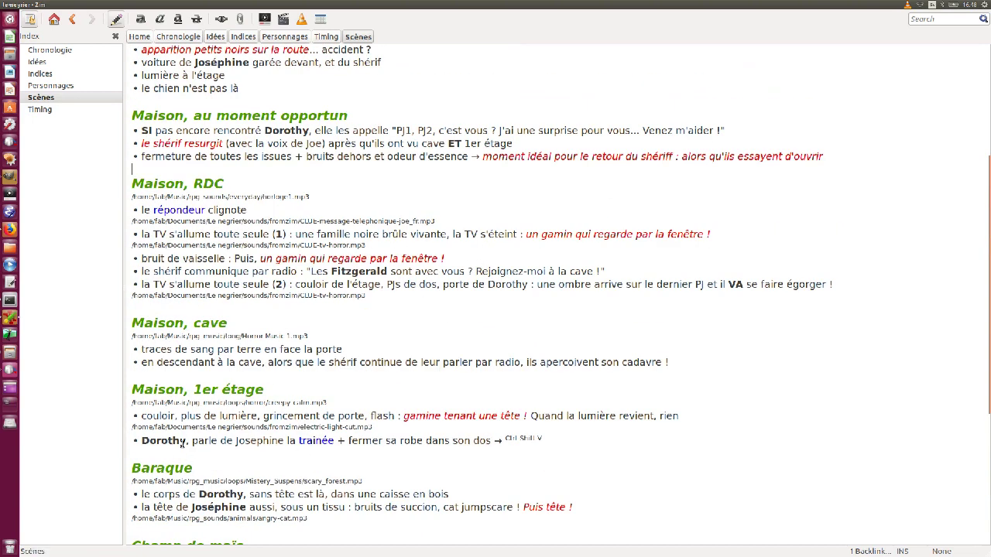
pyautogui.click(311, 441)
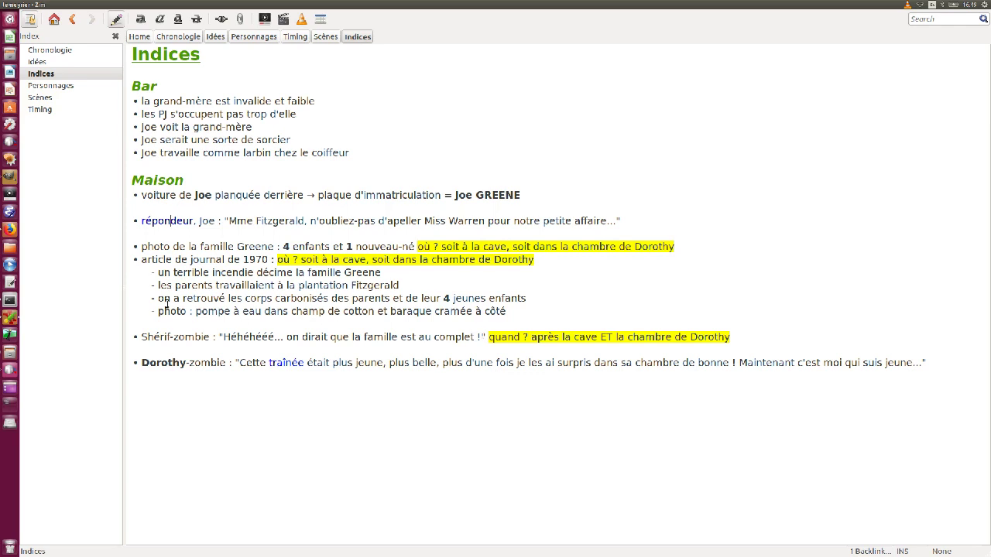
pyautogui.click(291, 363)
pyautogui.click(312, 340)
pyautogui.click(284, 363)
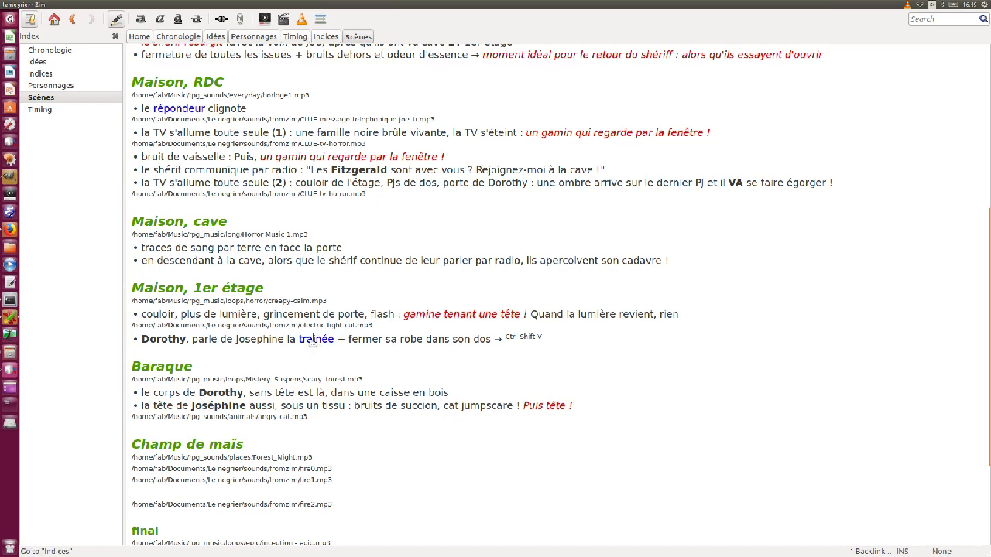
pyautogui.click(312, 342)
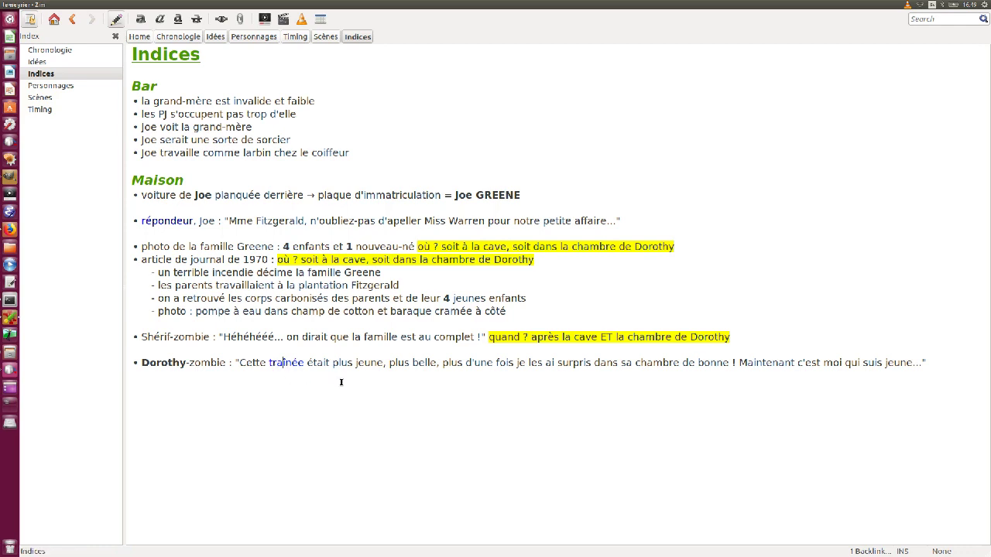
pyautogui.click(285, 364)
pyautogui.click(310, 341)
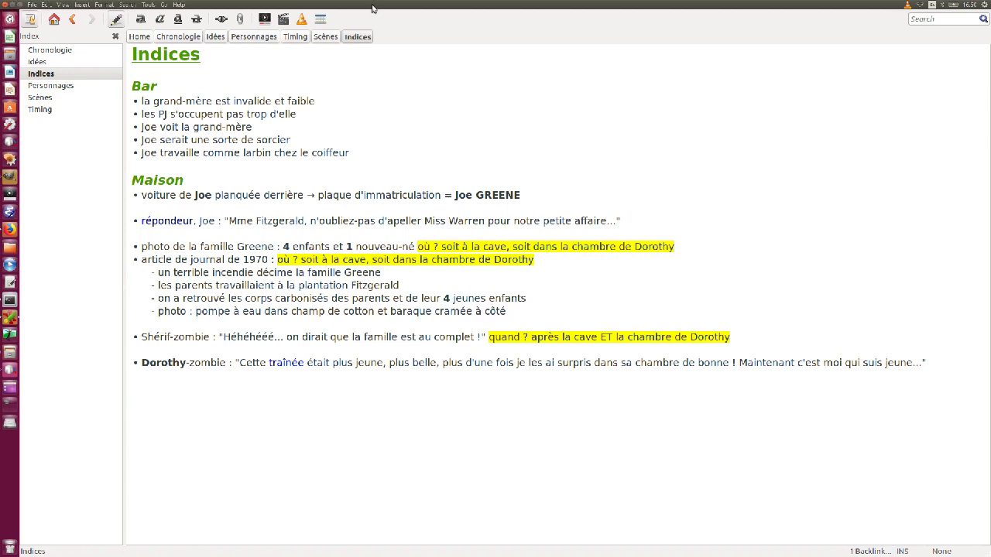
# Step: Open the chicagonotes notebook alongside the current one, and move its window off the Indices page
pyautogui.click(32, 5)
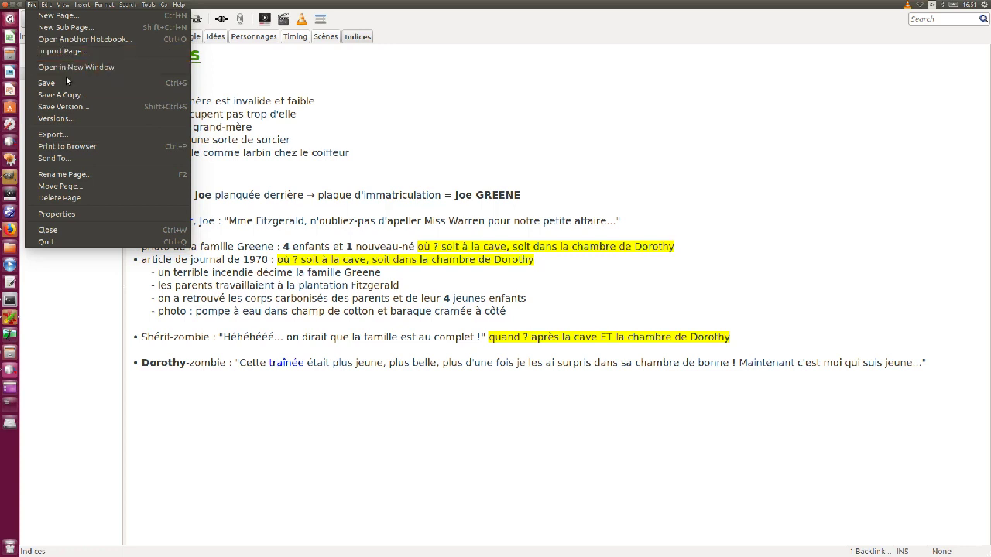
pyautogui.click(58, 40)
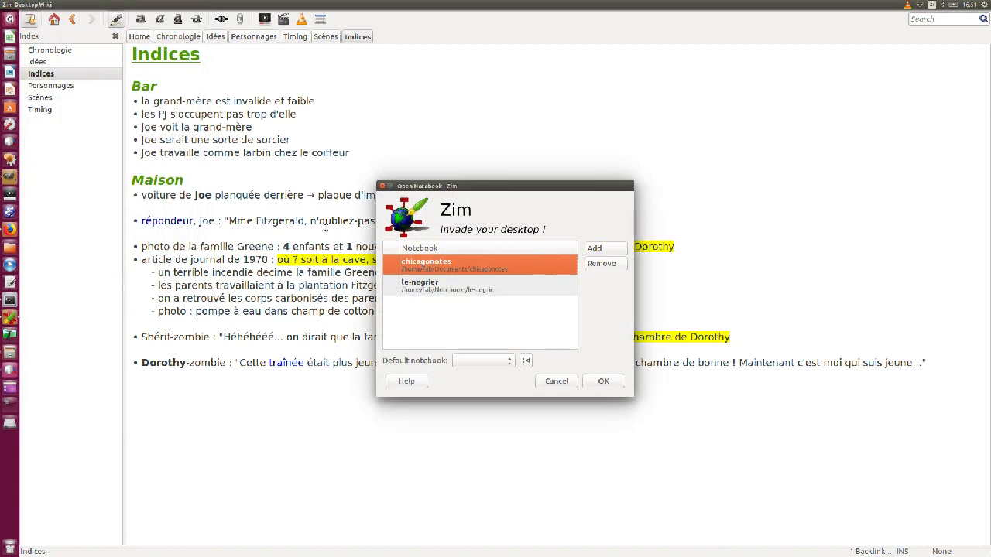
pyautogui.moveTo(501, 172); pyautogui.dragTo(478, 104)
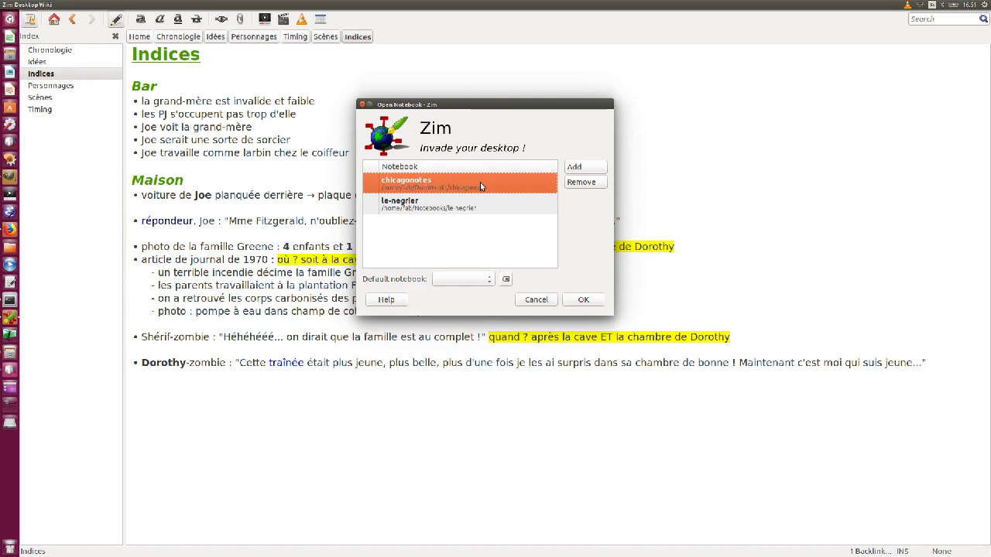
pyautogui.click(586, 302)
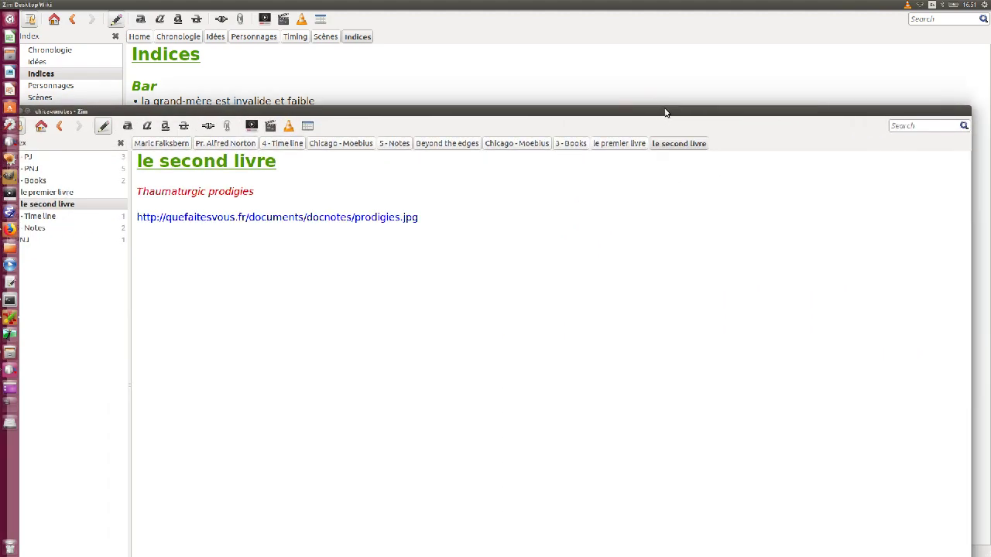
pyautogui.moveTo(789, 111); pyautogui.dragTo(0, 157)
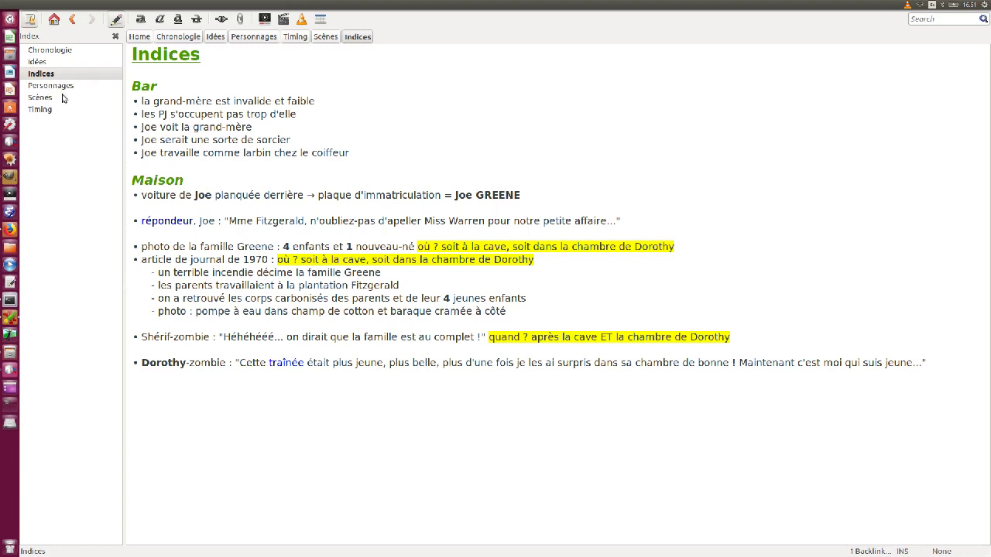
# Step: Open the Chronologie page in its own window, place it over the page's empty area and lengthen it
pyautogui.click(49, 50)
pyautogui.scroll(5, 296, 256)
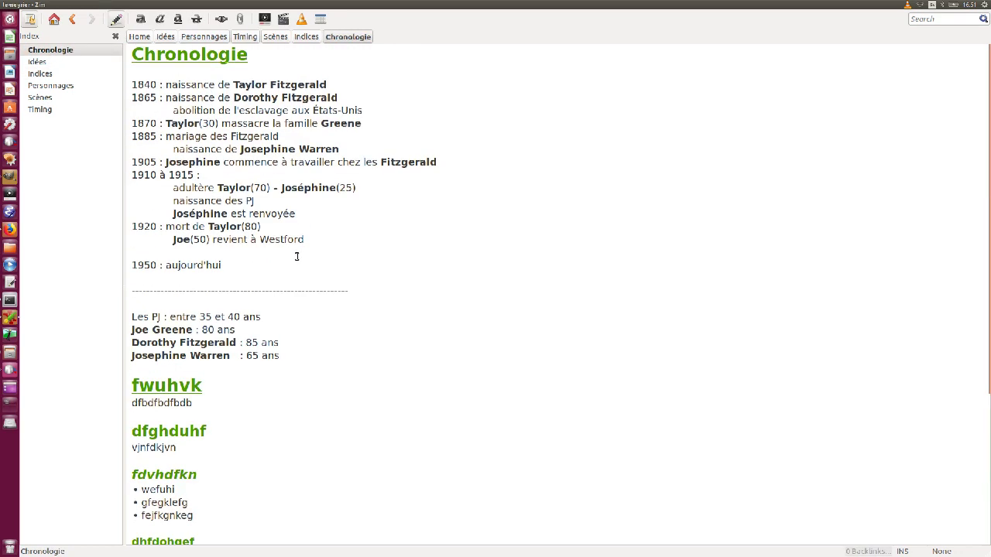
pyautogui.rightClick(62, 52)
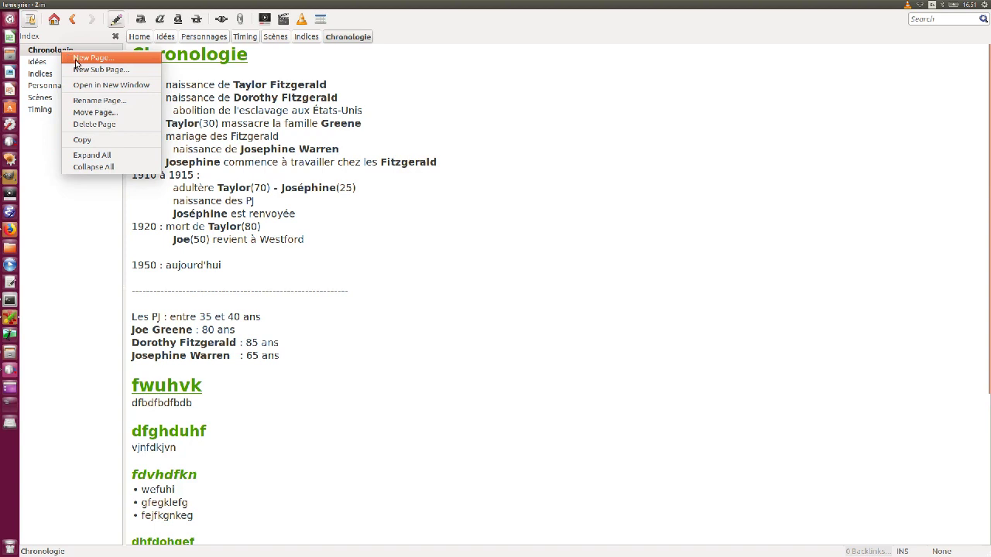
pyautogui.click(109, 86)
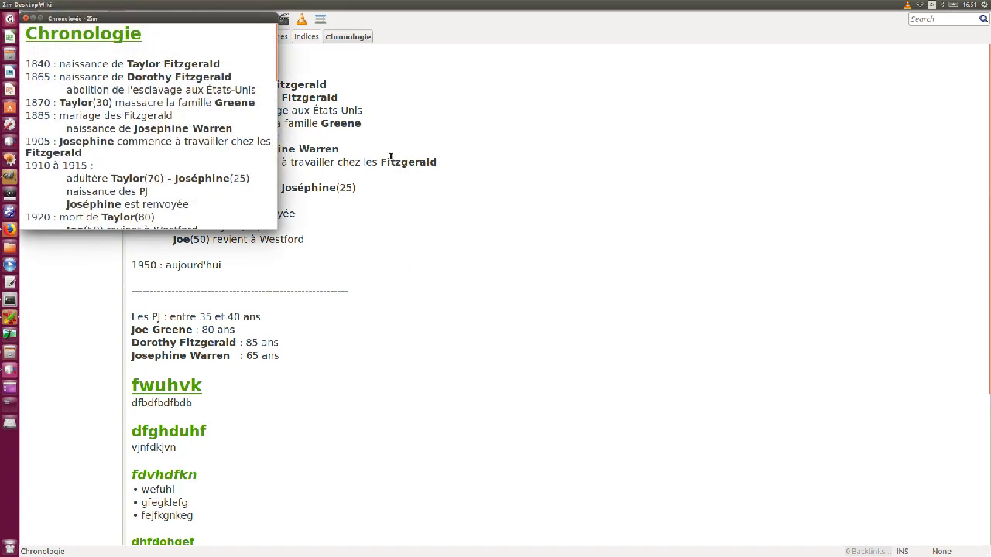
pyautogui.moveTo(209, 20); pyautogui.dragTo(733, 126)
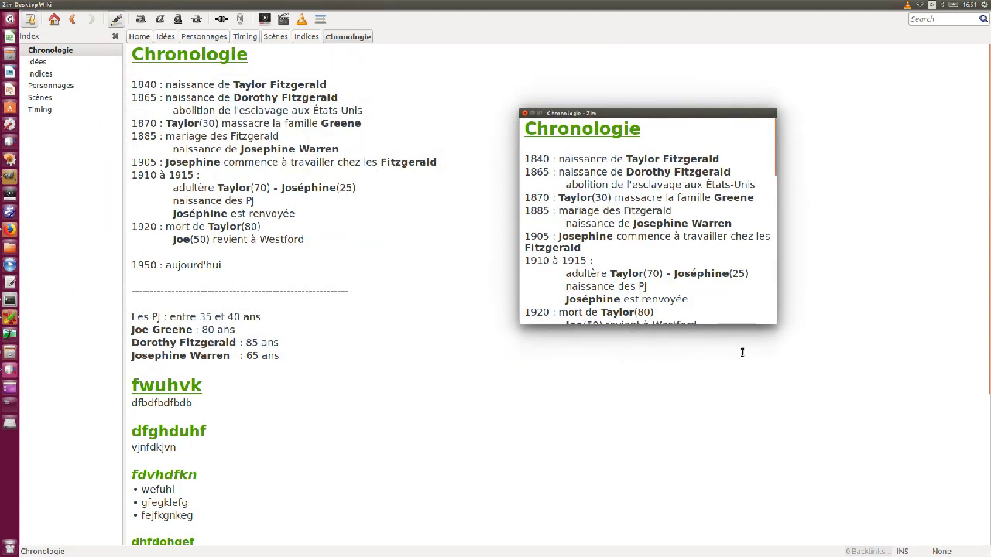
pyautogui.moveTo(772, 322); pyautogui.dragTo(797, 452)
# Step: Keep the Chronologie window always on top and move it to the far side of the page text
pyautogui.rightClick(689, 114)
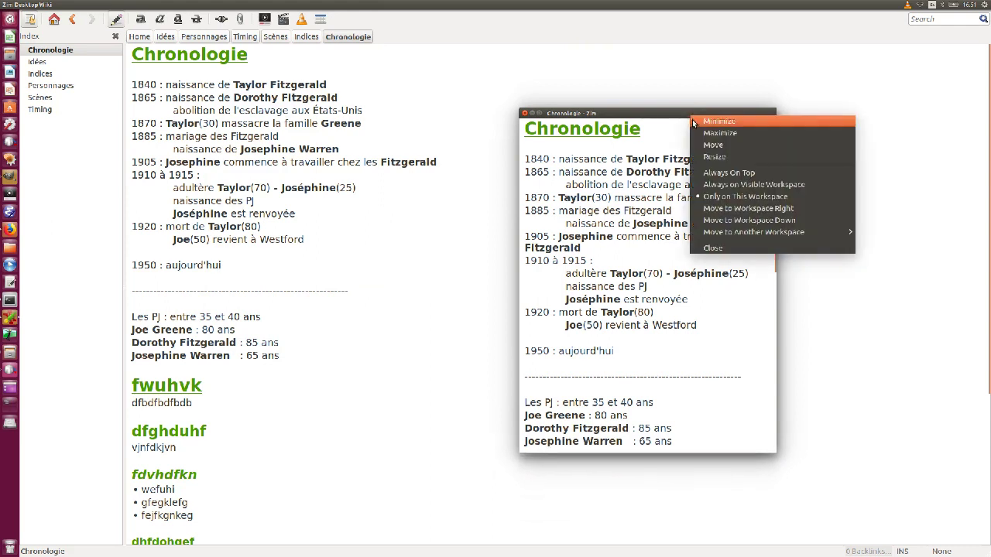
pyautogui.click(732, 177)
pyautogui.moveTo(645, 114); pyautogui.dragTo(829, 81)
# Step: Browse the Idées, Indices, Personnages and Scènes pages in the main window, with the Chronologie window kept in front
pyautogui.click(38, 62)
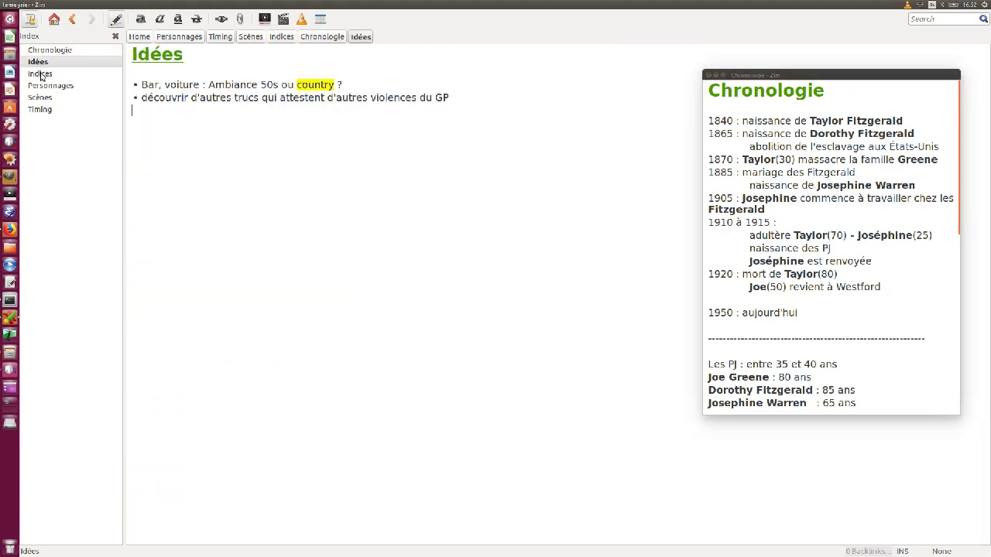
pyautogui.click(42, 75)
pyautogui.click(48, 87)
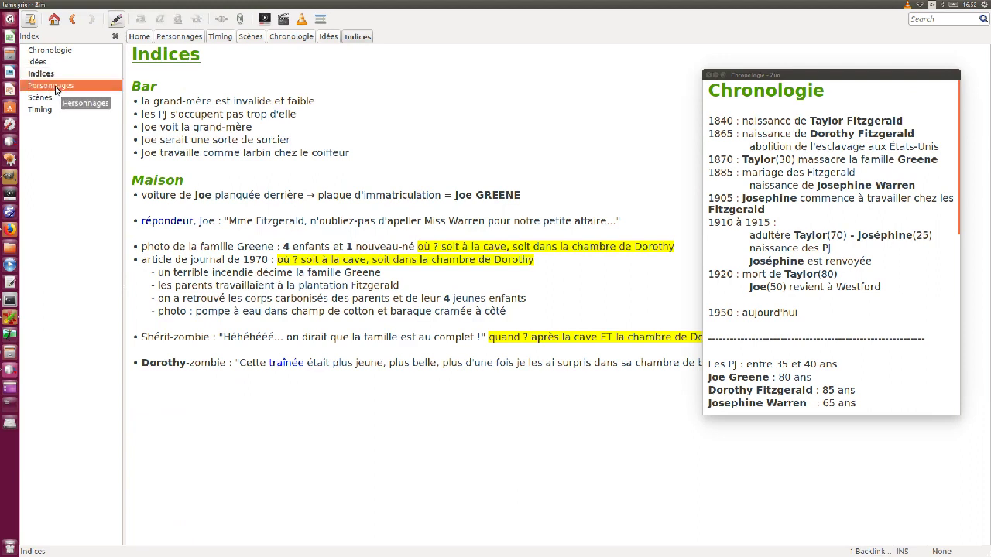
pyautogui.click(42, 98)
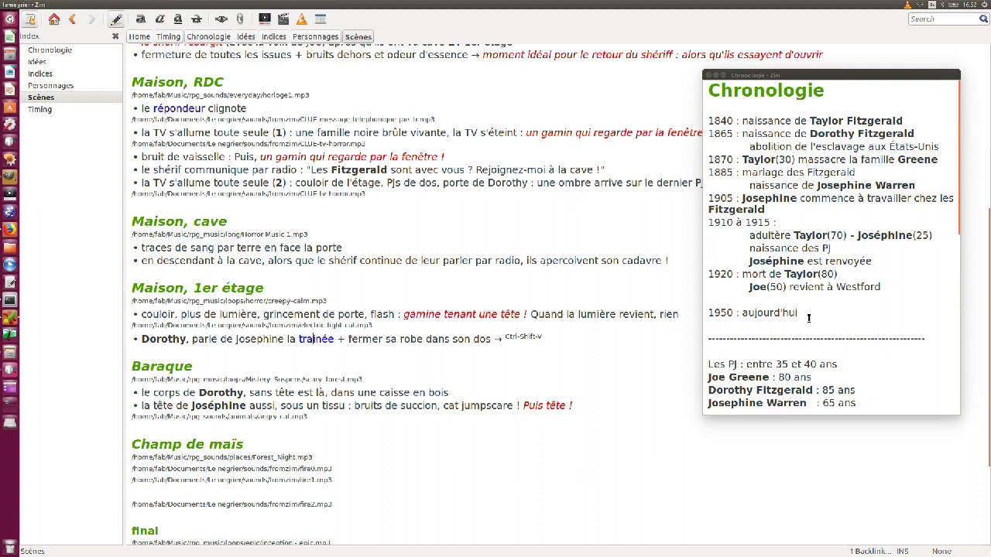
pyautogui.scroll(-4, 808, 318)
pyautogui.scroll(4, 808, 318)
pyautogui.scroll(-2, 662, 238)
# Step: Open the Timing page in its own window beside Chronologie, lengthen it and keep it always on top
pyautogui.rightClick(54, 110)
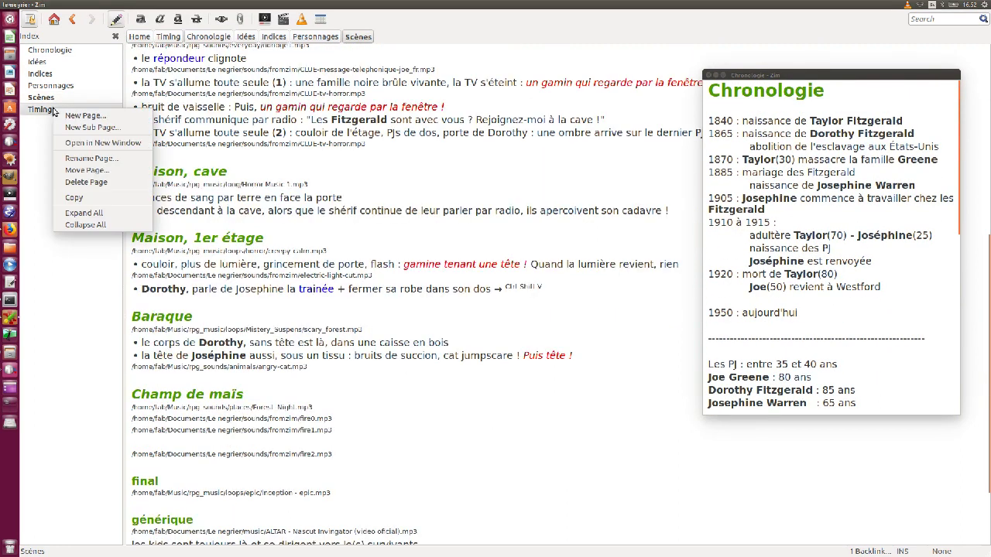
pyautogui.click(103, 143)
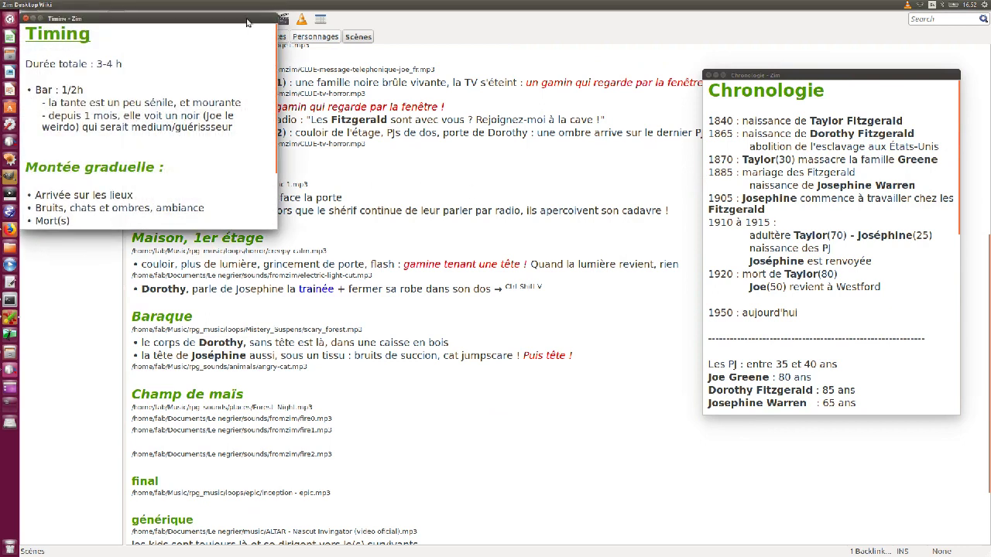
pyautogui.moveTo(246, 17); pyautogui.dragTo(684, 75)
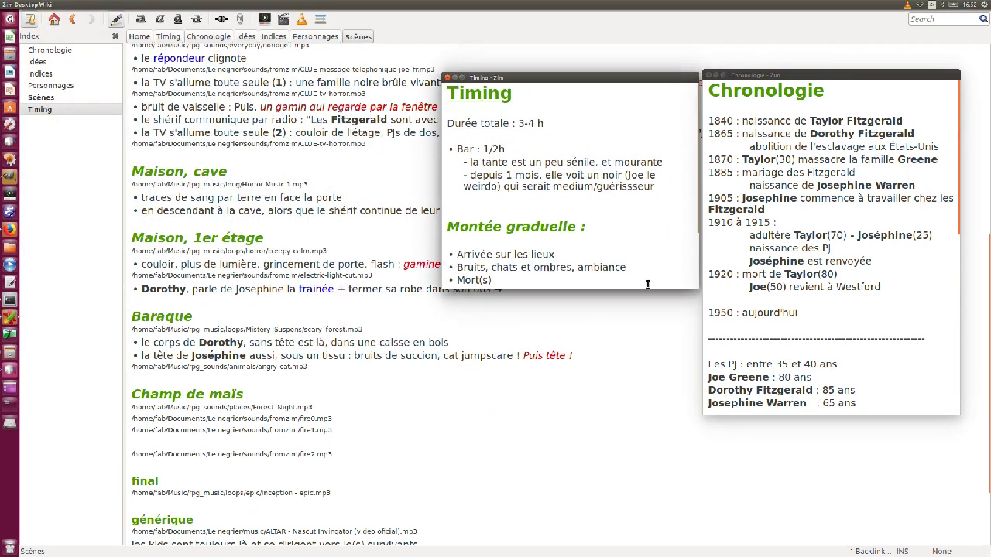
pyautogui.moveTo(648, 291); pyautogui.dragTo(655, 407)
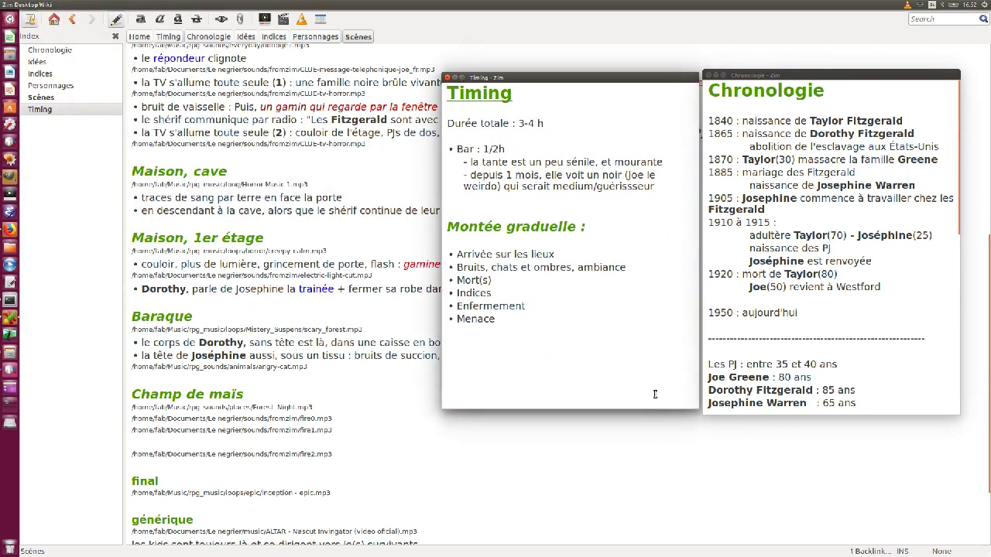
pyautogui.rightClick(637, 82)
pyautogui.click(678, 138)
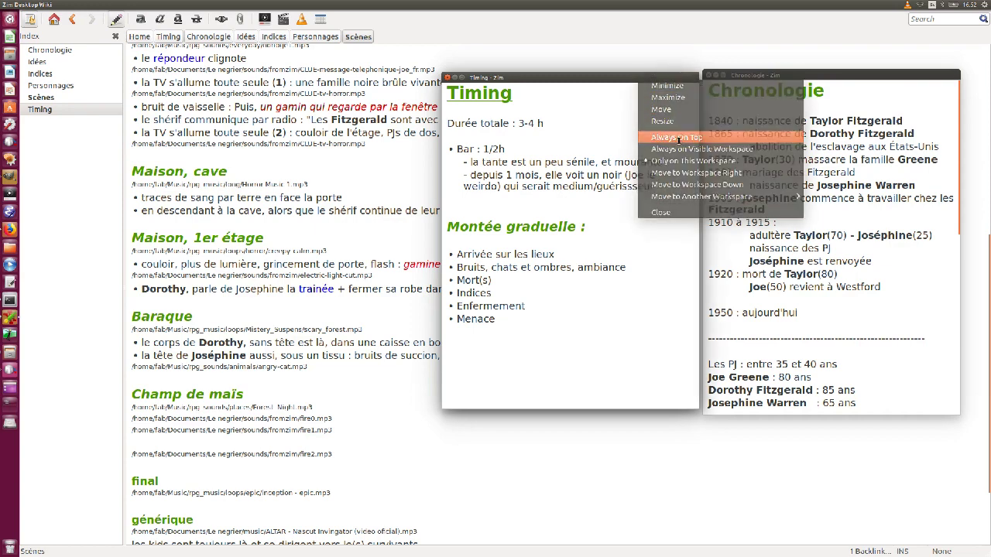
# Step: Look through the Scènes page behind the two floating windows, and close the Timing and Chronologie windows
pyautogui.scroll(-3, 333, 244)
pyautogui.scroll(11, 332, 244)
pyautogui.scroll(-9, 332, 244)
pyautogui.scroll(6, 333, 244)
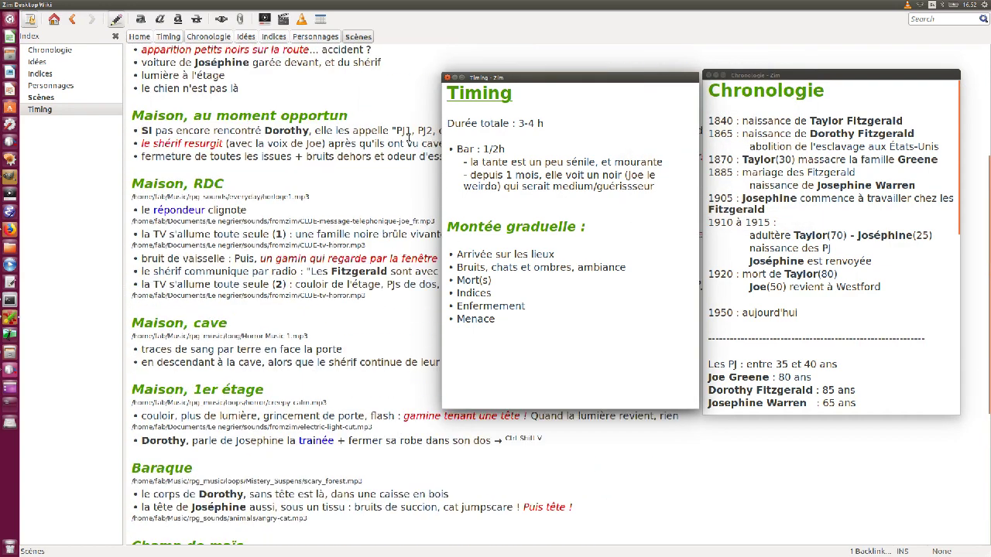
pyautogui.click(449, 79)
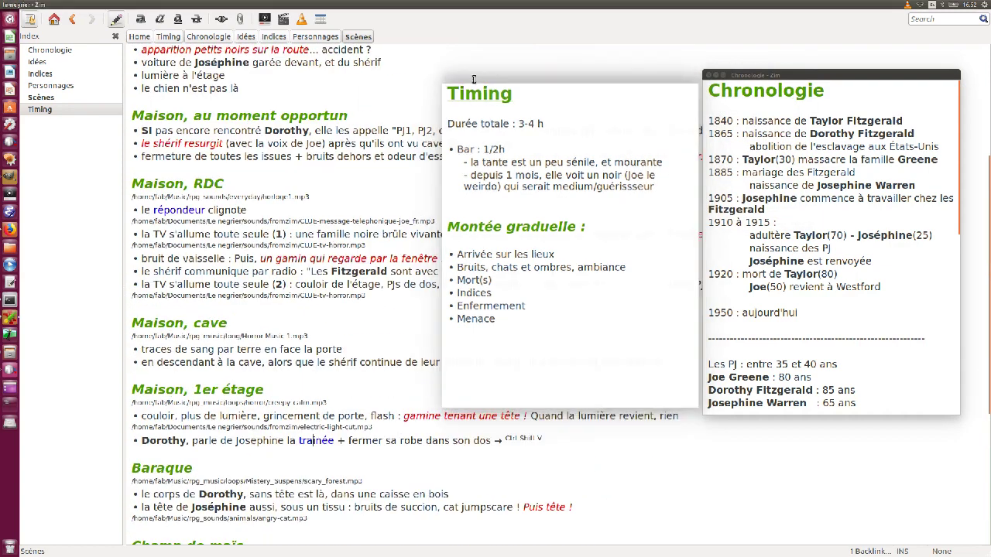
pyautogui.click(708, 76)
# Step: Switch to the chicagonotes notebook, collapse 3 - Books and open the 1 - PJ page, adjusting the index width
pyautogui.hotkey('alt', 'Tab')
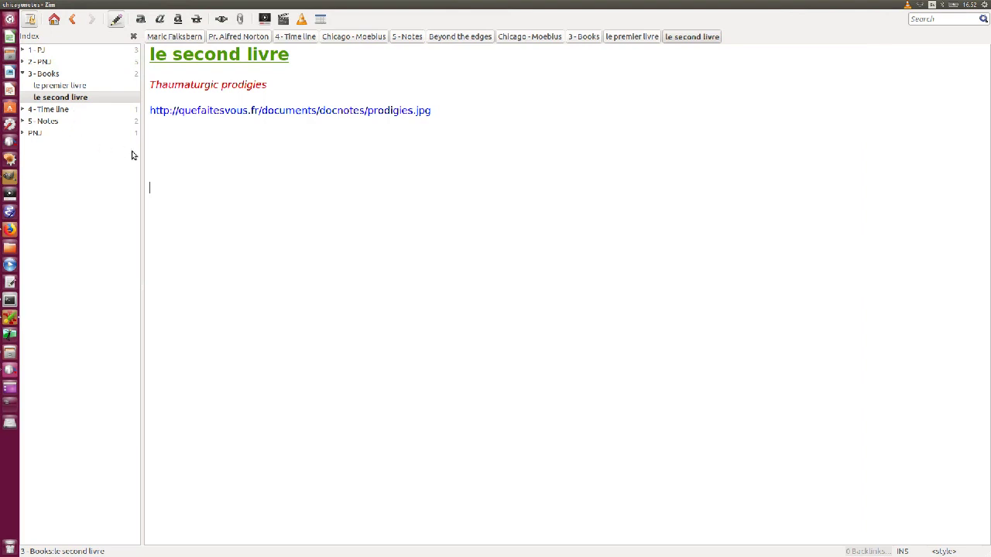
pyautogui.moveTo(143, 157); pyautogui.dragTo(190, 159)
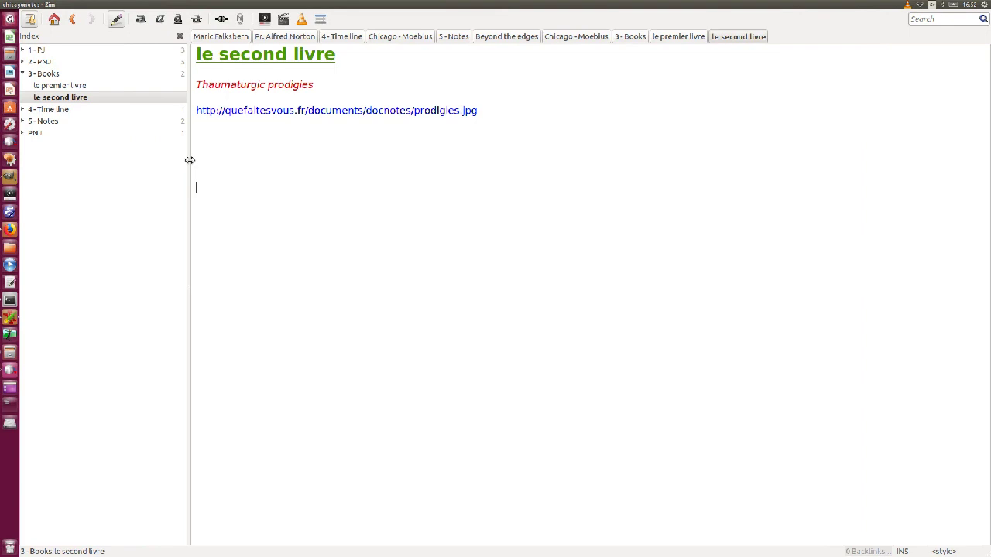
pyautogui.click(23, 74)
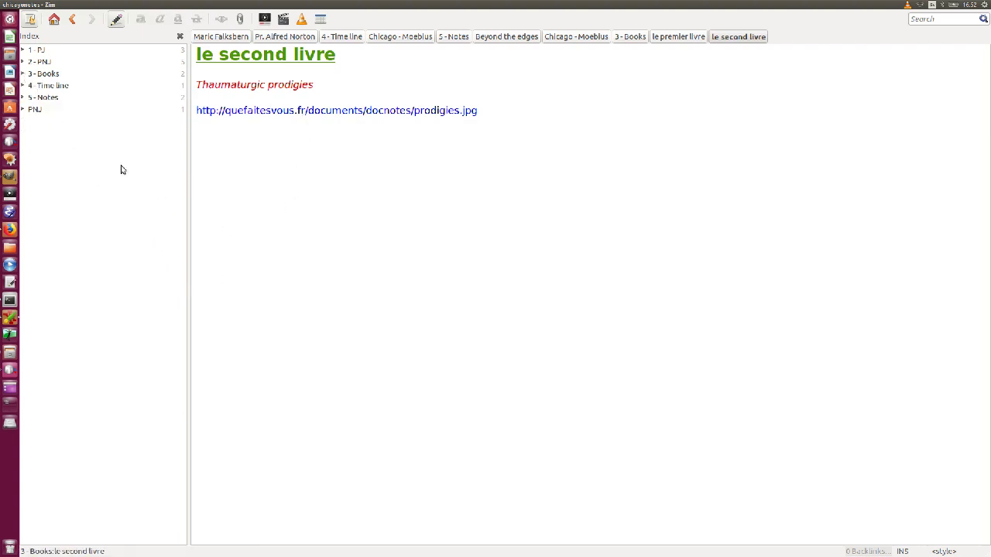
pyautogui.click(43, 50)
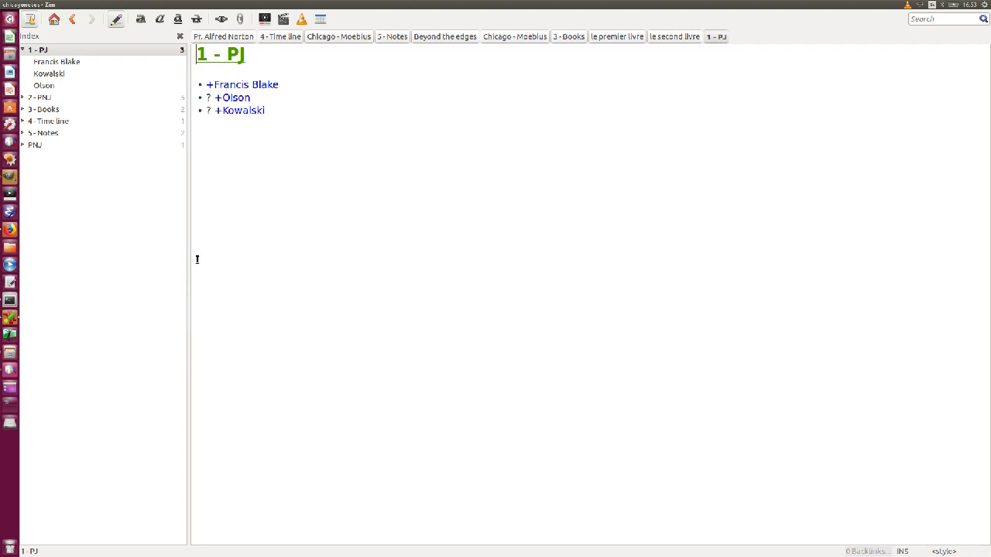
pyautogui.moveTo(189, 208); pyautogui.dragTo(163, 208)
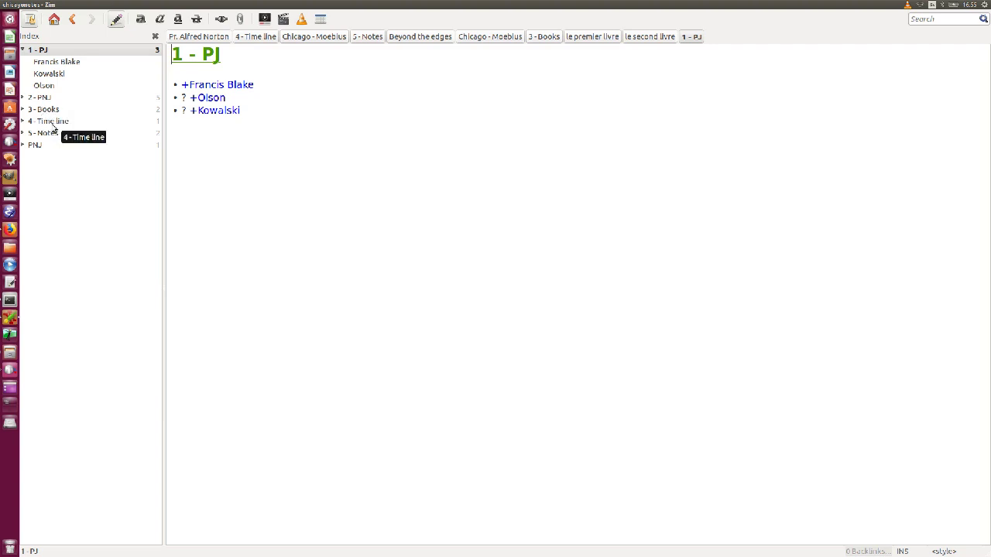
# Step: Toggle the subpages of 4 - Time line and 1 - PJ in the index, and open the 3 - Books page
pyautogui.click(24, 123)
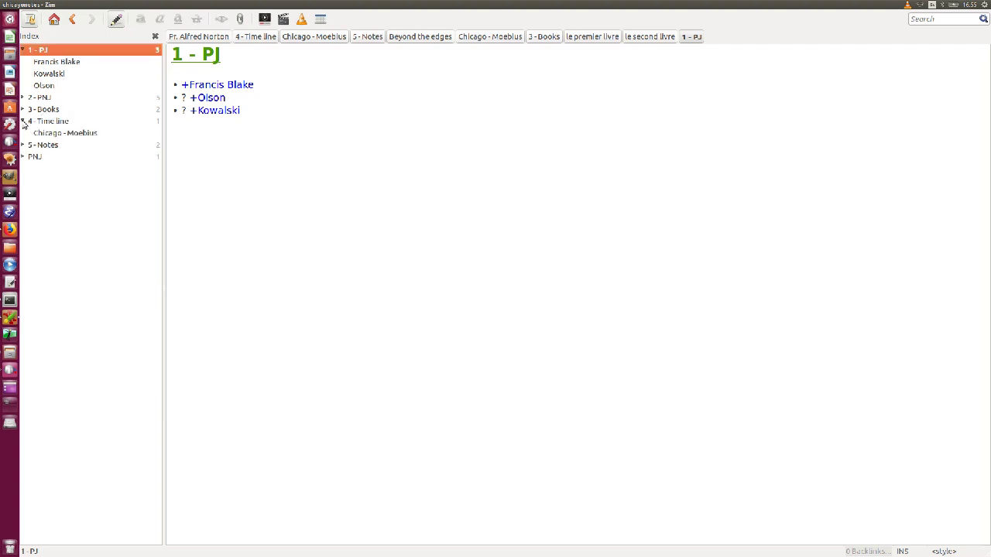
pyautogui.click(24, 122)
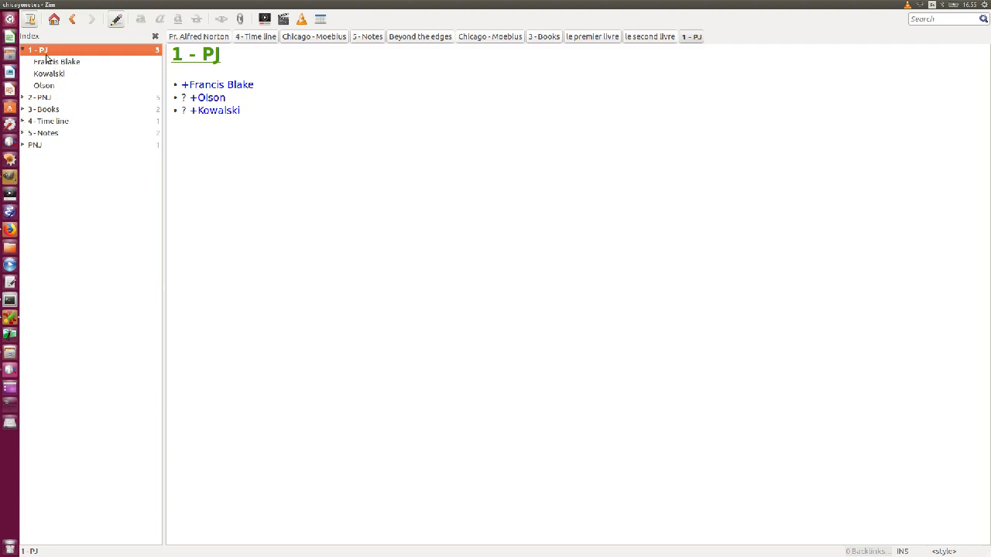
pyautogui.click(23, 51)
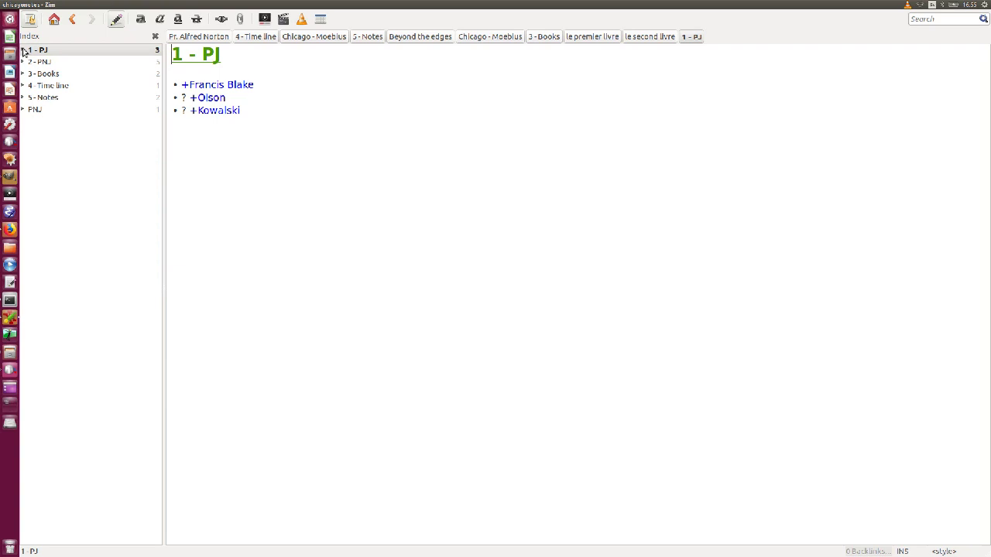
pyautogui.click(24, 51)
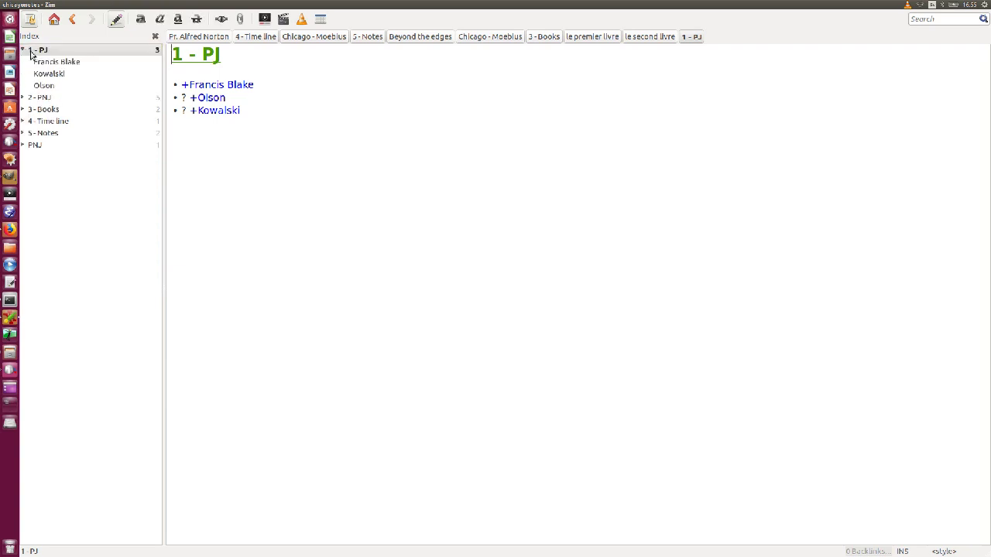
pyautogui.click(31, 110)
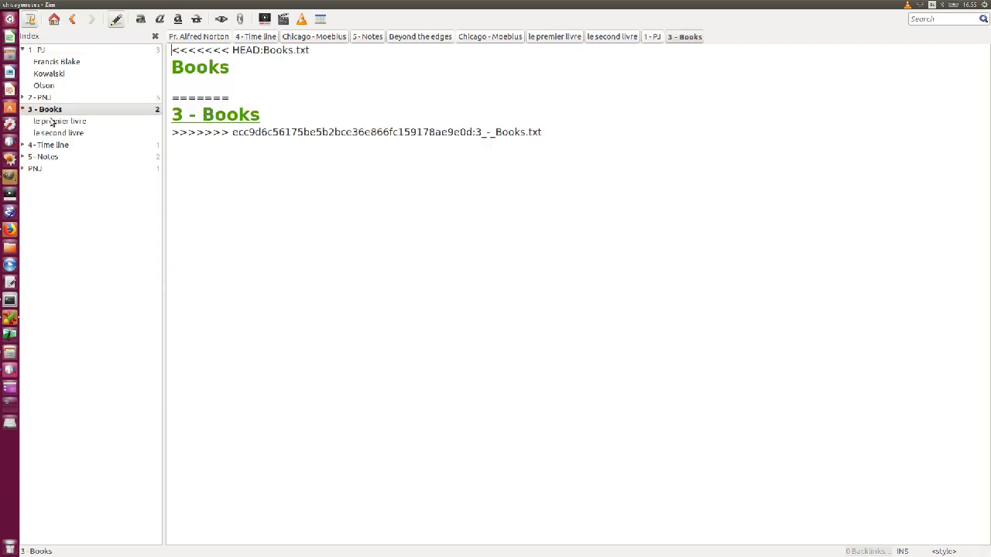
# Step: Look at the le premier livre and le second livre pages under 3 - Books, and return to the 1 - PJ page
pyautogui.click(56, 122)
pyautogui.click(61, 134)
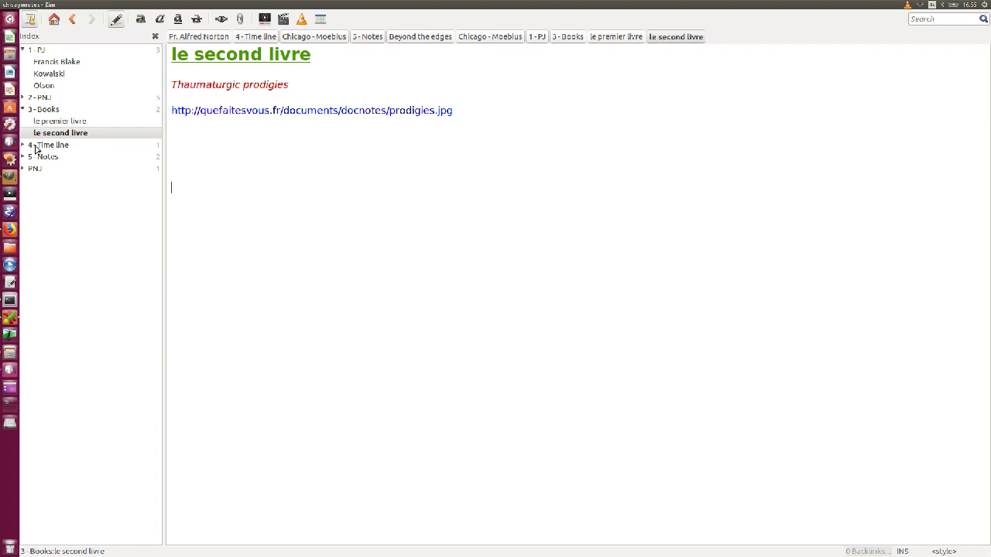
pyautogui.click(32, 50)
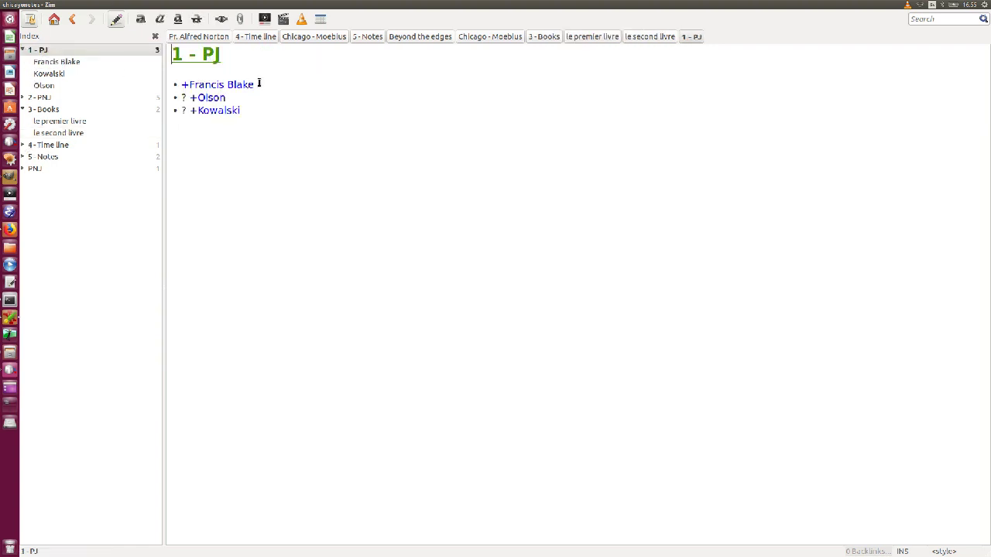
# Step: Open the first character page under 1 - PJ and highlight its opening notes, Buts section and "extra-dimensionalisé son cerveau OU autrechose" for reading
pyautogui.click(54, 62)
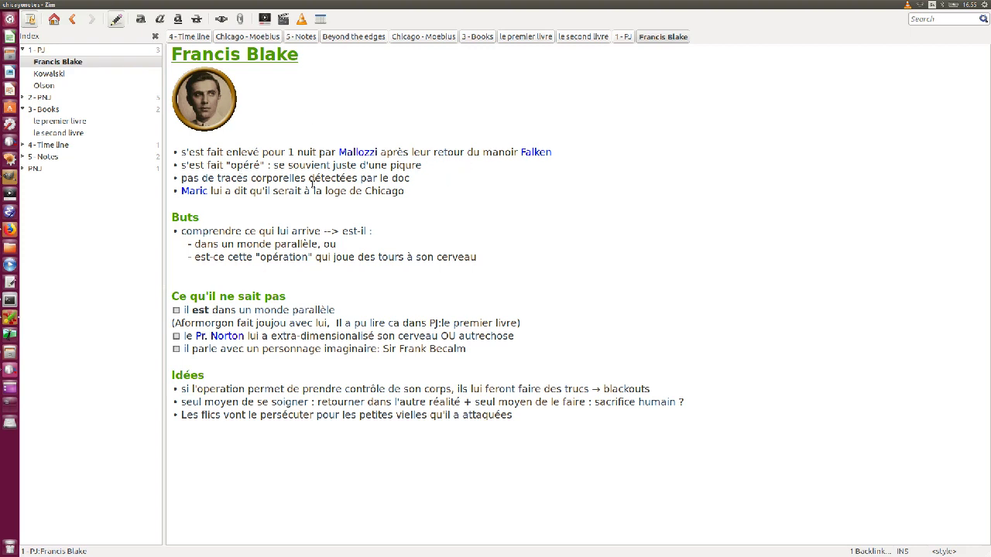
pyautogui.moveTo(204, 153); pyautogui.dragTo(473, 201)
pyautogui.click(472, 200)
pyautogui.moveTo(172, 214); pyautogui.dragTo(514, 262)
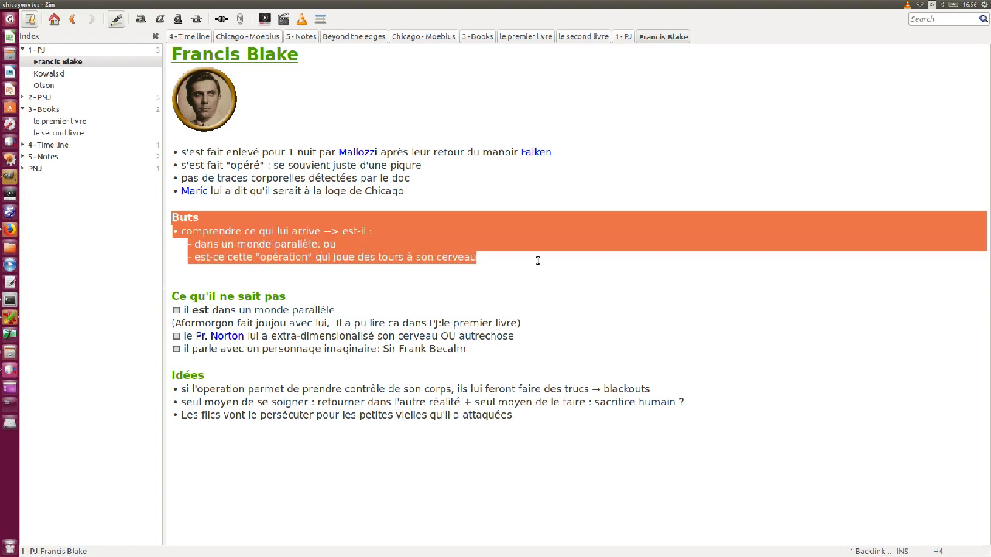
pyautogui.click(538, 260)
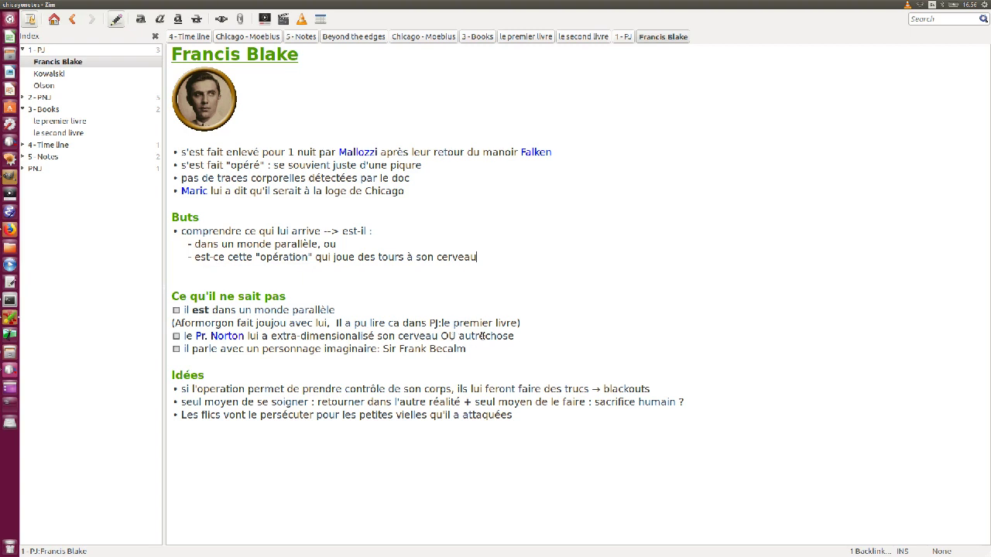
pyautogui.moveTo(514, 335); pyautogui.dragTo(271, 336)
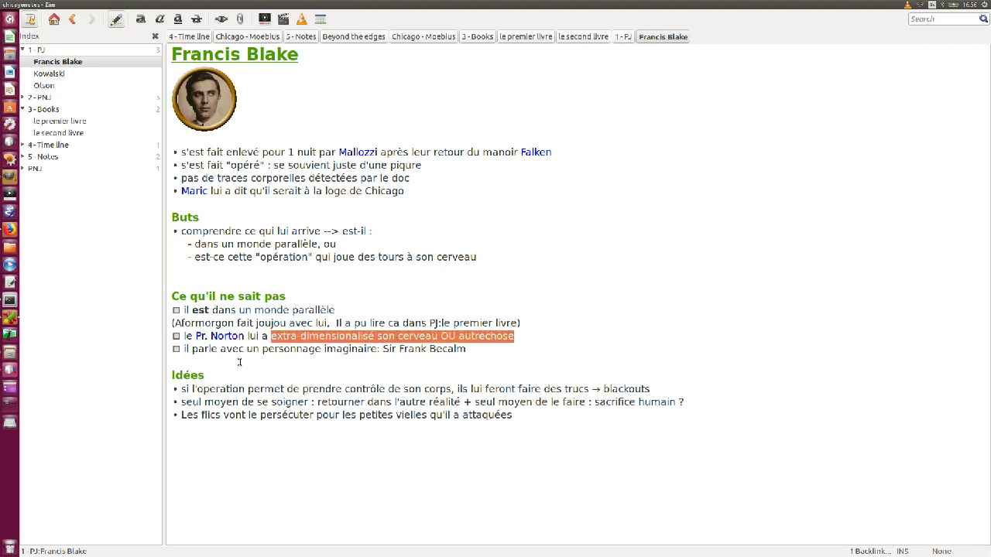
pyautogui.click(483, 348)
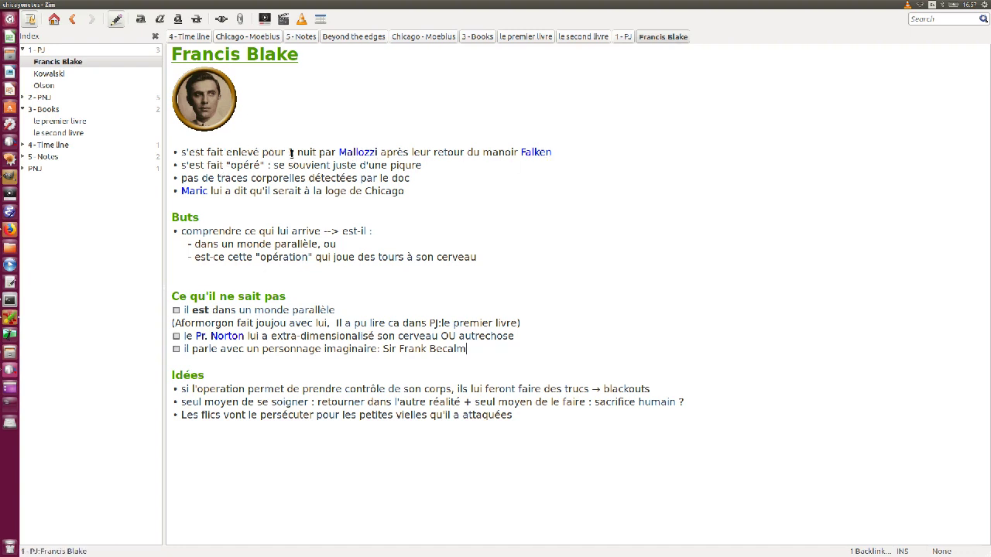
# Step: Follow the kidnapper's link in the character's first note and switch between both pages through the history, ending on the original character page
pyautogui.click(362, 153)
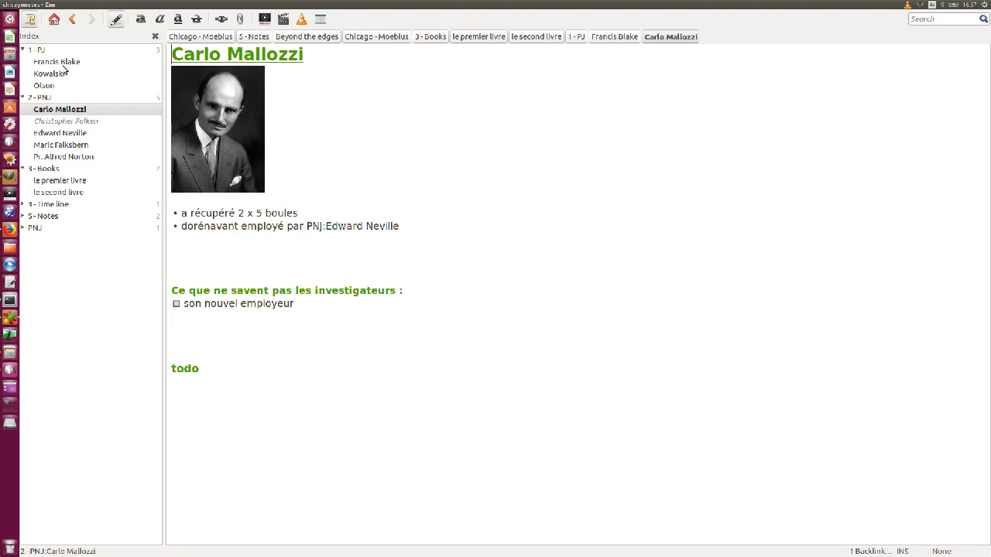
pyautogui.click(72, 21)
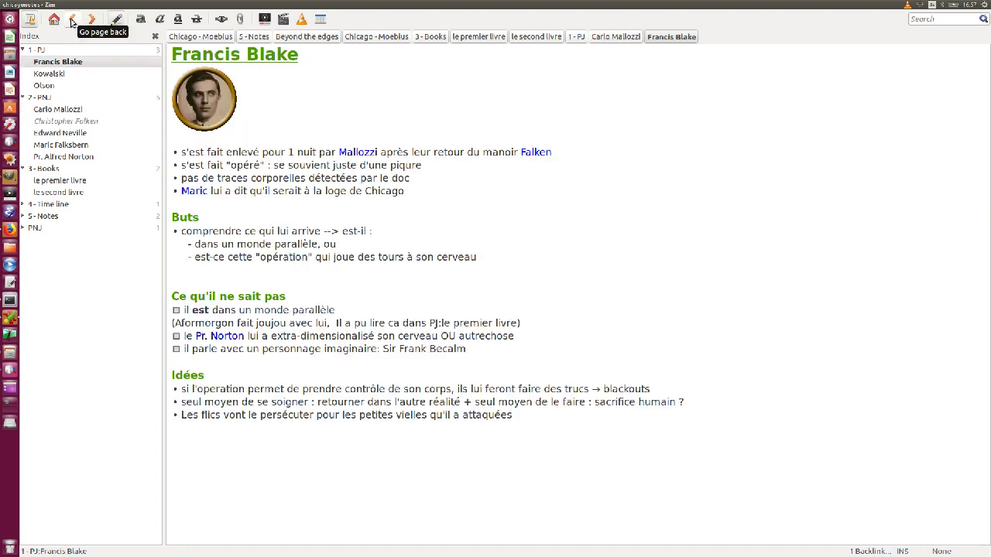
pyautogui.click(92, 20)
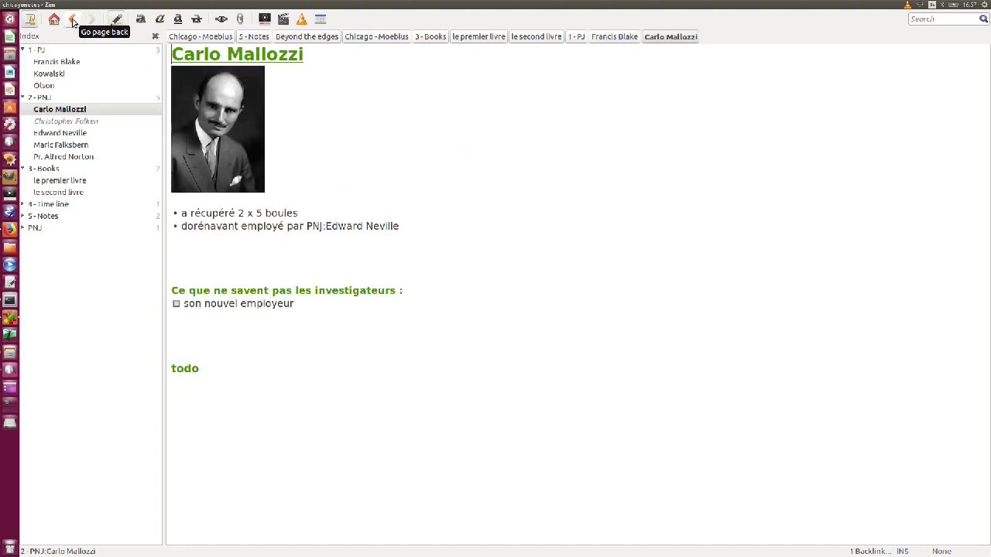
pyautogui.click(72, 21)
pyautogui.click(91, 20)
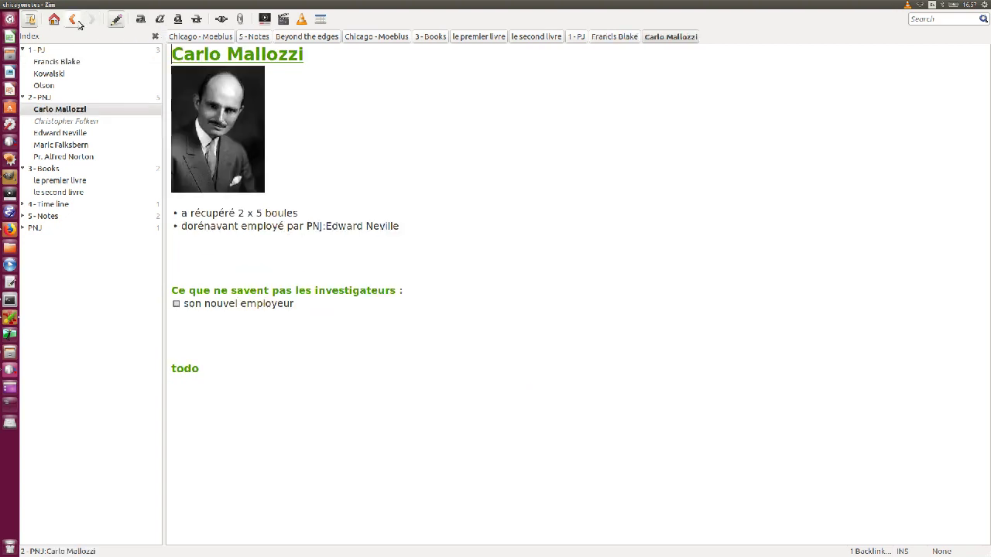
pyautogui.click(76, 23)
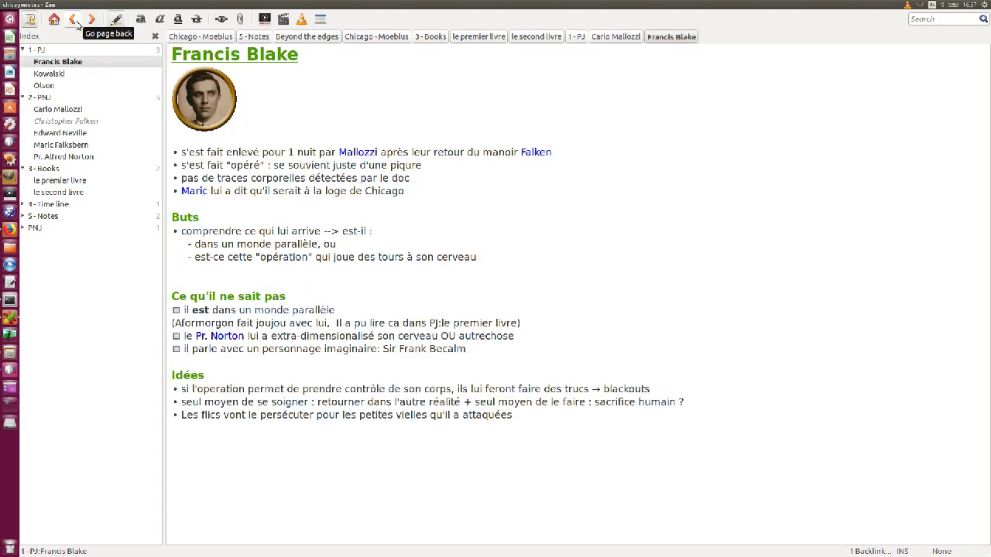
# Step: Look through the other two character pages under 1 - PJ, the 2 - PNJ overview and its first and third subpages
pyautogui.click(53, 74)
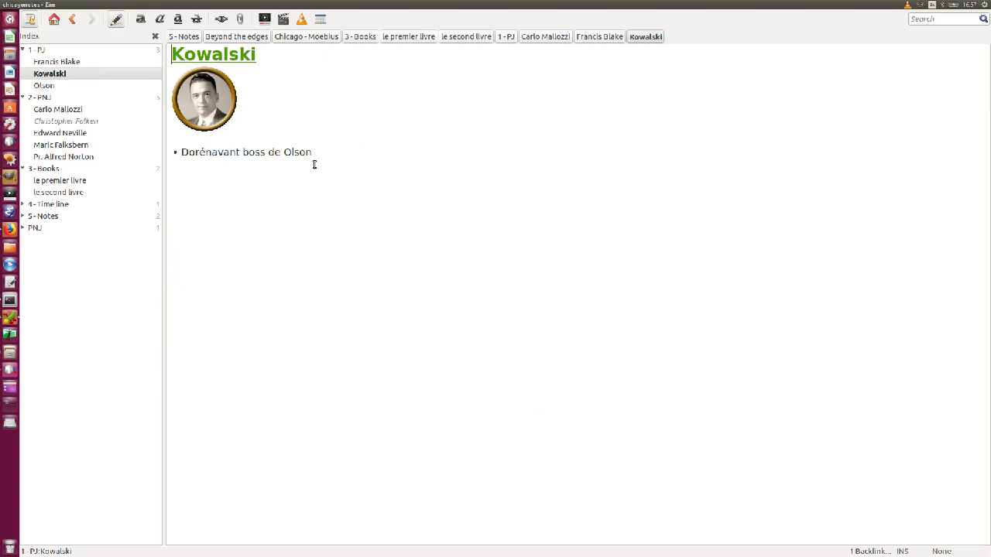
pyautogui.click(45, 86)
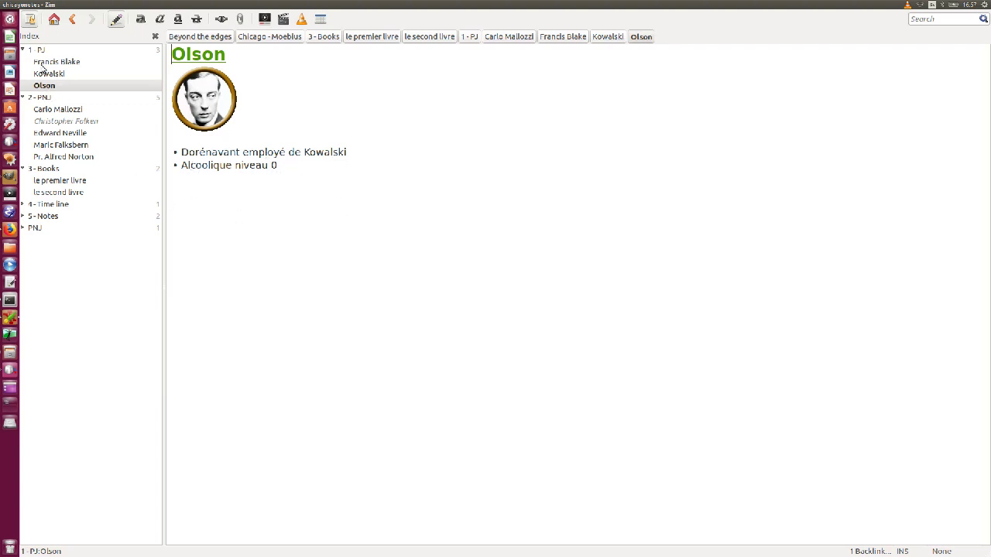
pyautogui.click(48, 98)
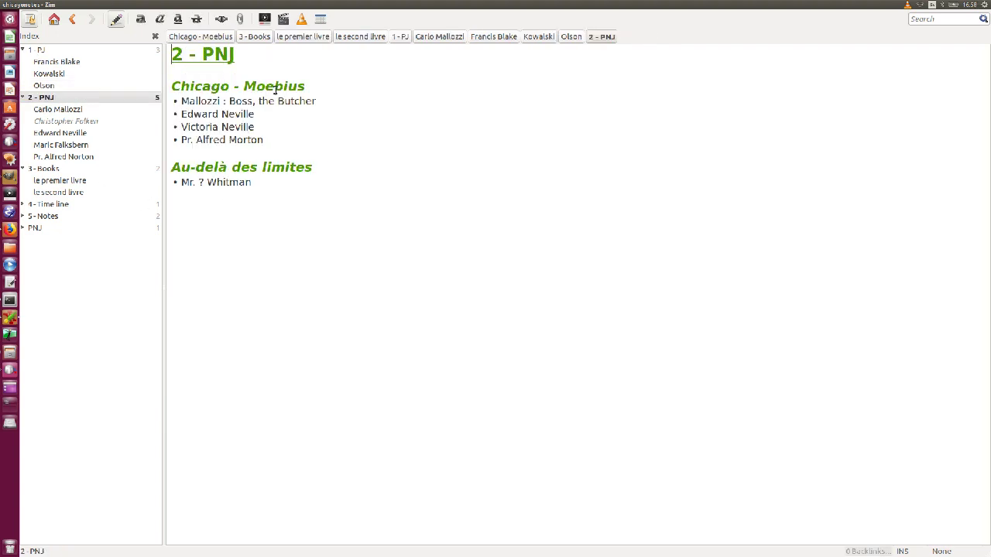
pyautogui.click(68, 111)
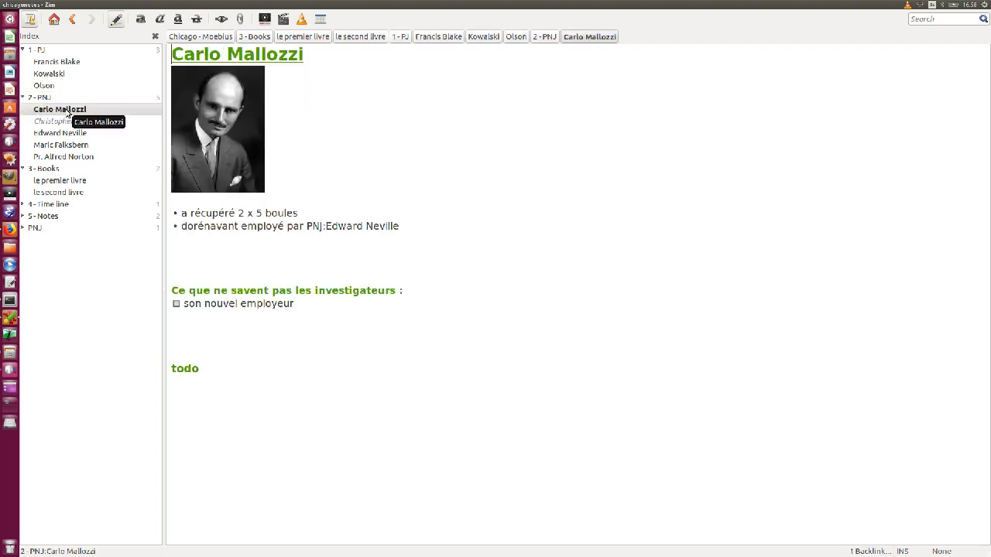
pyautogui.click(68, 133)
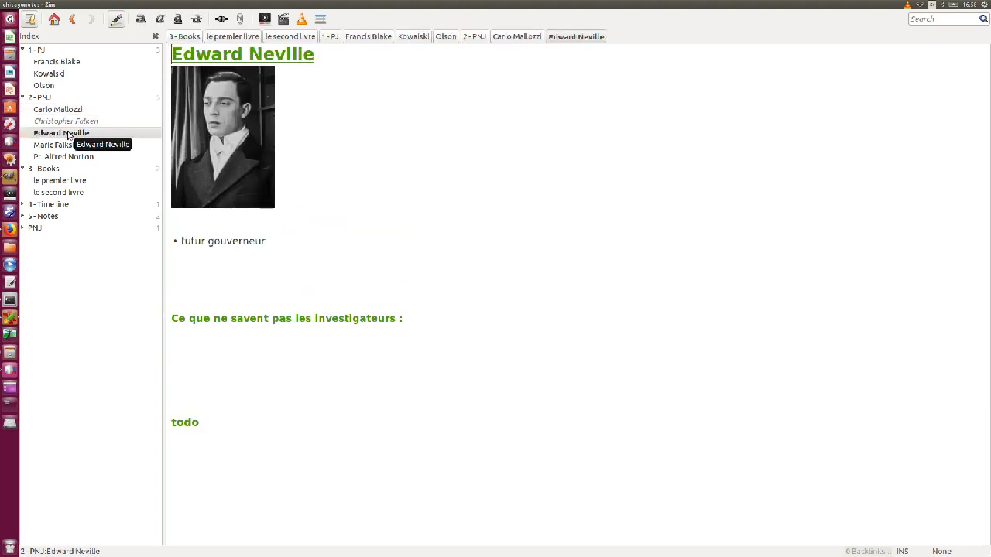
# Step: Open the anagram notes under 2 - PNJ, select the yellow-marked name, view the linked wordsmith.org anagram page in Firefox and return to Zim
pyautogui.click(74, 146)
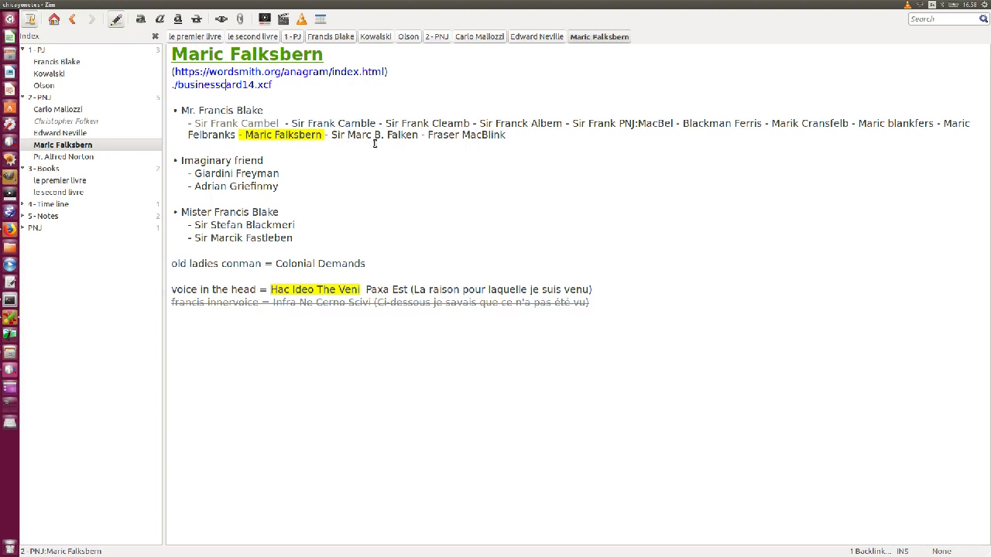
pyautogui.moveTo(246, 135); pyautogui.dragTo(324, 136)
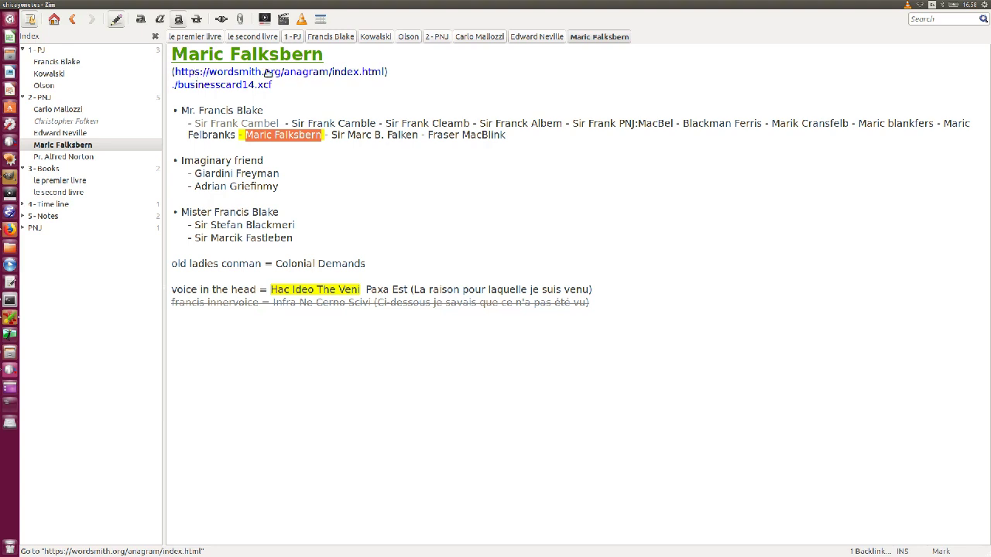
pyautogui.click(335, 72)
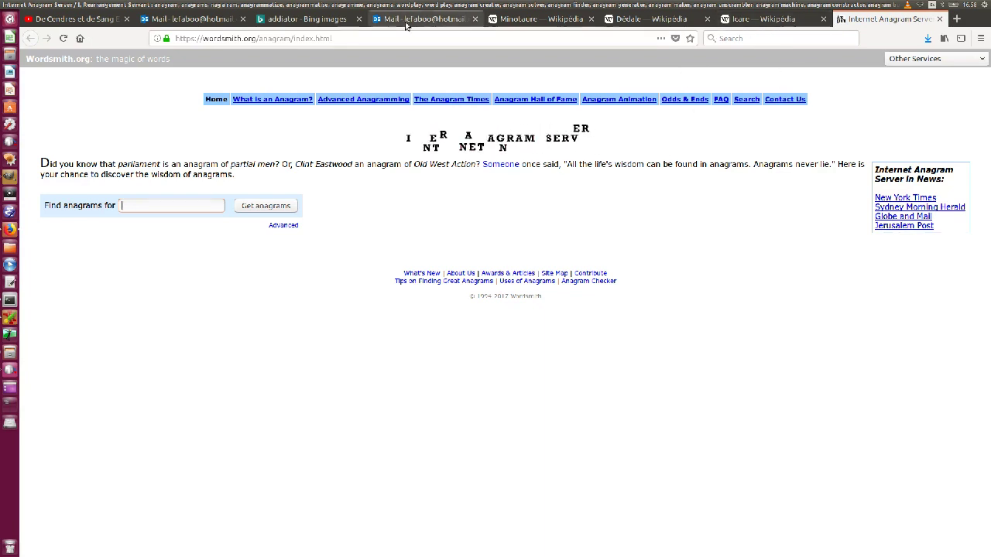
pyautogui.hotkey('alt', 'Tab')
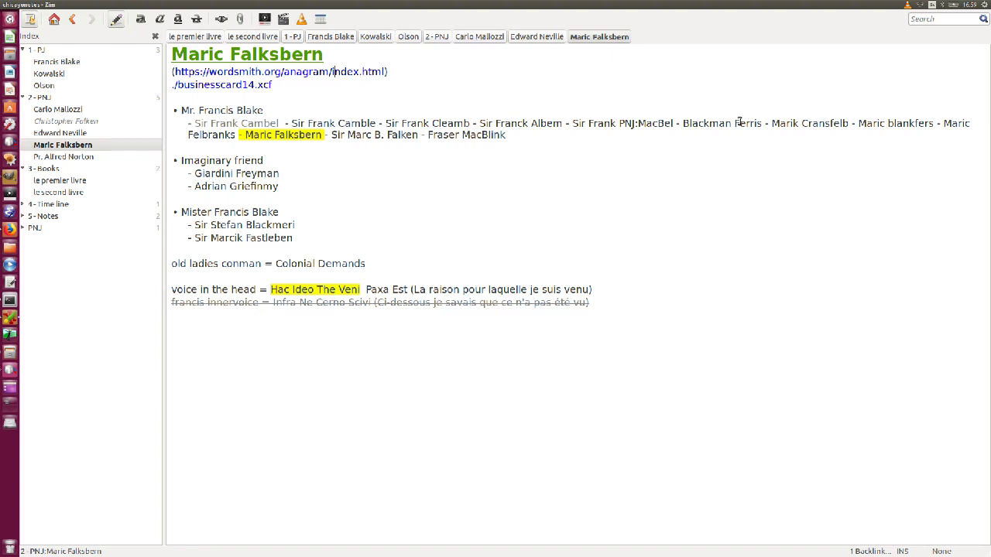
# Step: Look at the last subpage of 2 - PNJ, the 3 - Books page and its le premier livre subpage
pyautogui.click(58, 157)
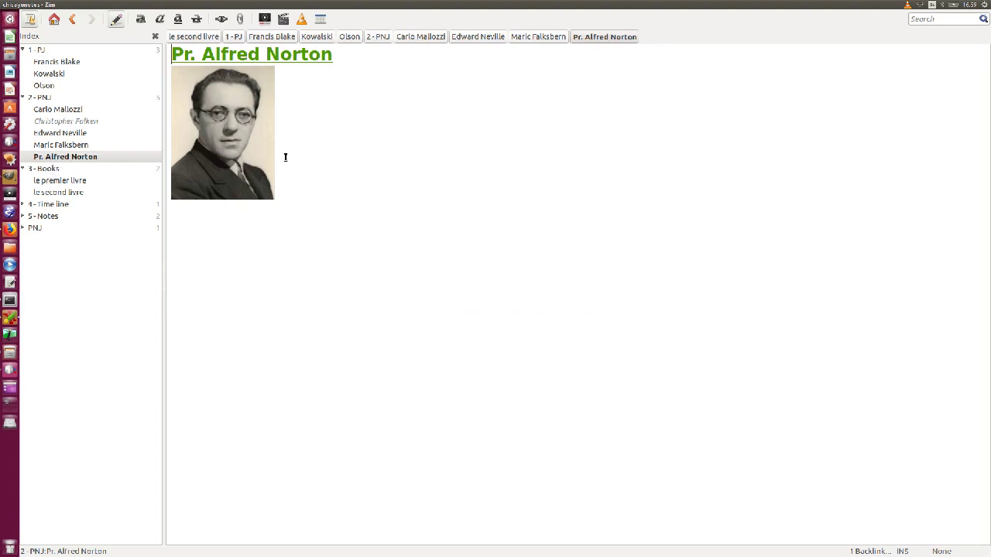
pyautogui.click(49, 169)
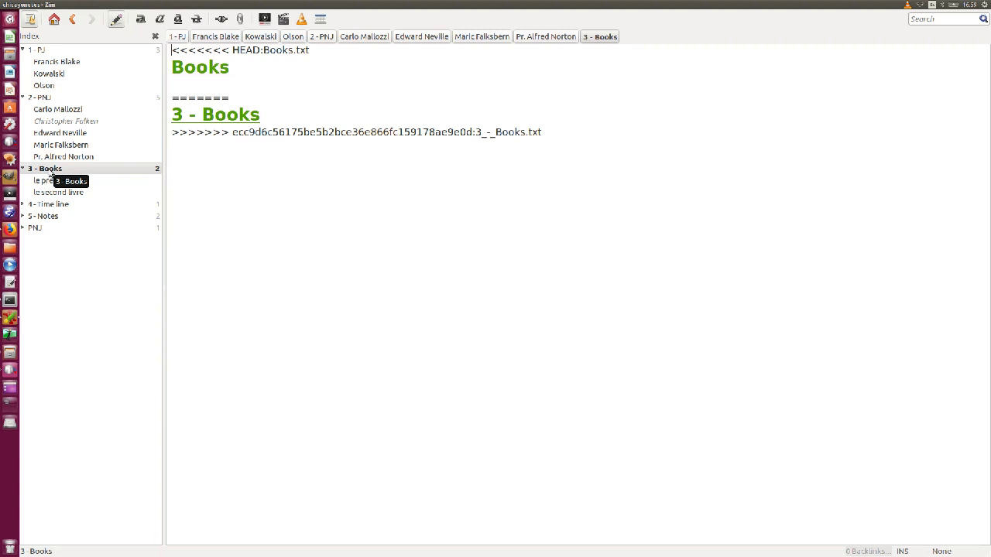
pyautogui.click(60, 181)
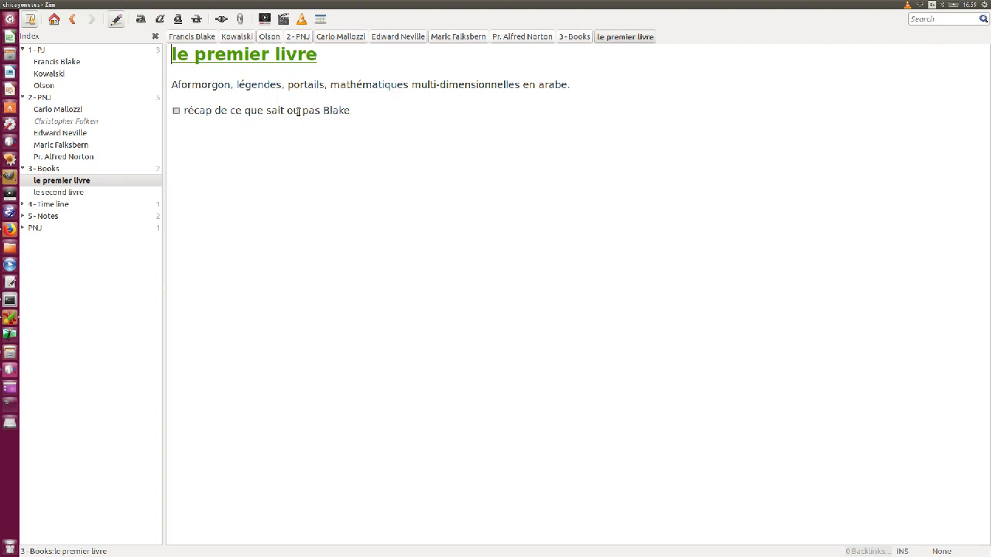
# Step: Open le second livre, view its linked prodigies.jpg in Firefox and return to Zim
pyautogui.click(66, 193)
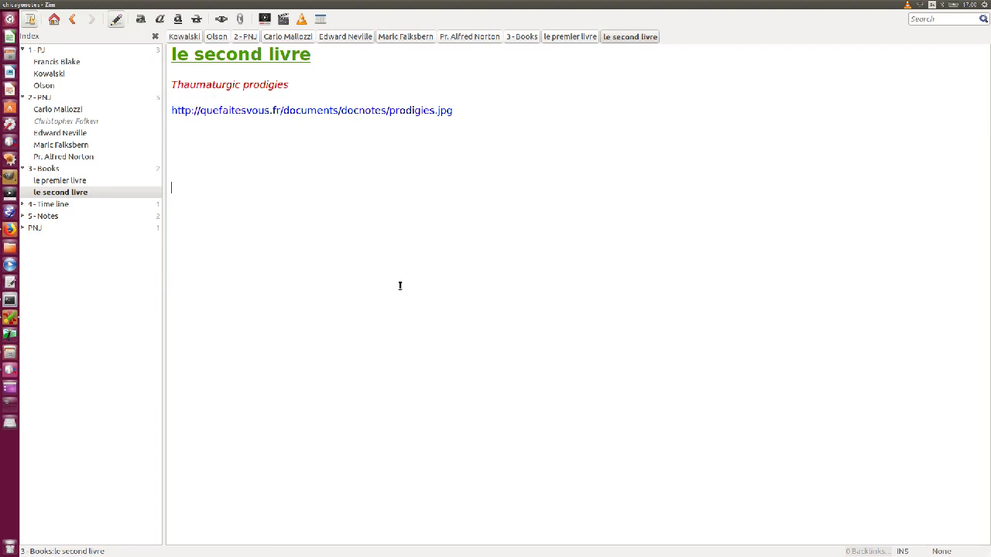
pyautogui.click(294, 113)
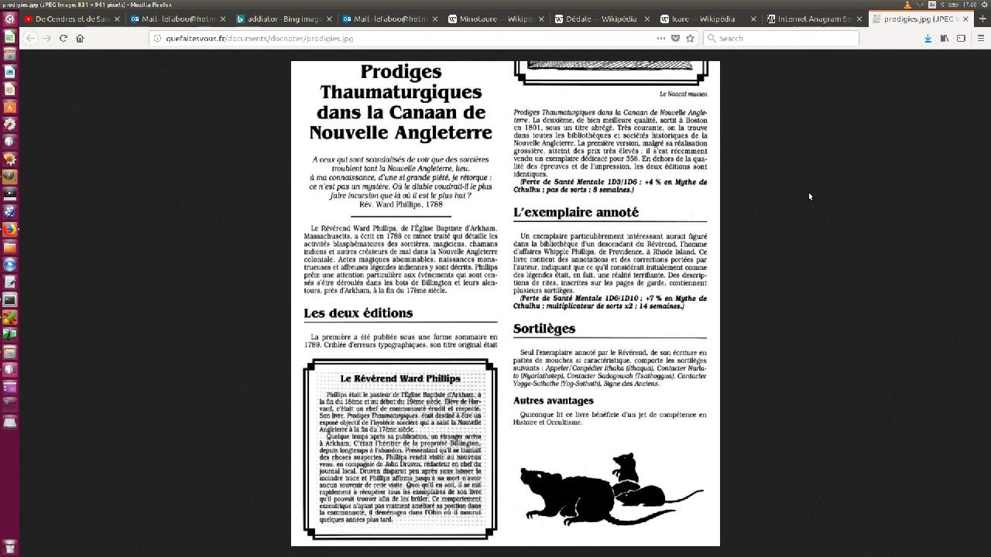
pyautogui.hotkey('alt', 'Tab')
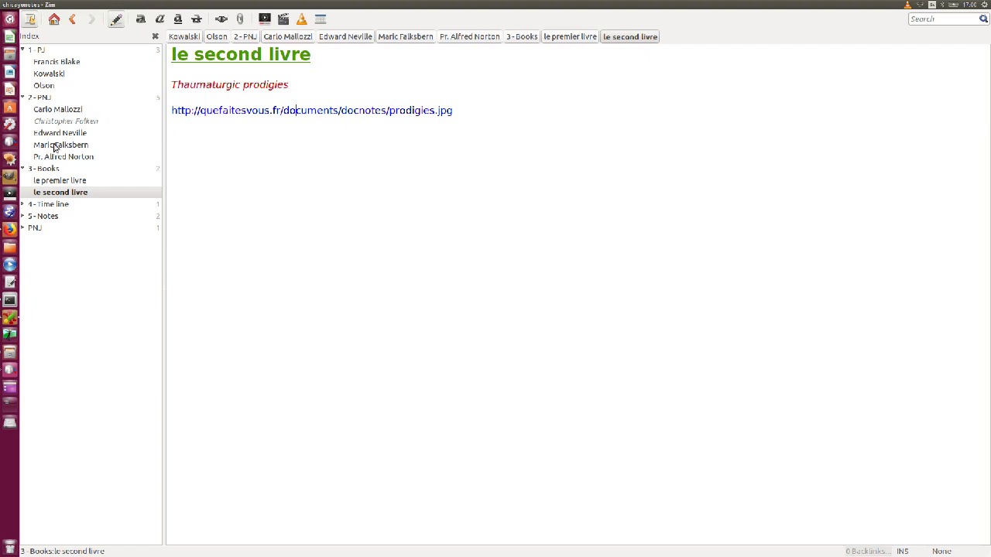
# Step: Look at the 4 - Time line page and its Chicago - Moebius subpage, and expand 5 - Notes in the index
pyautogui.click(43, 205)
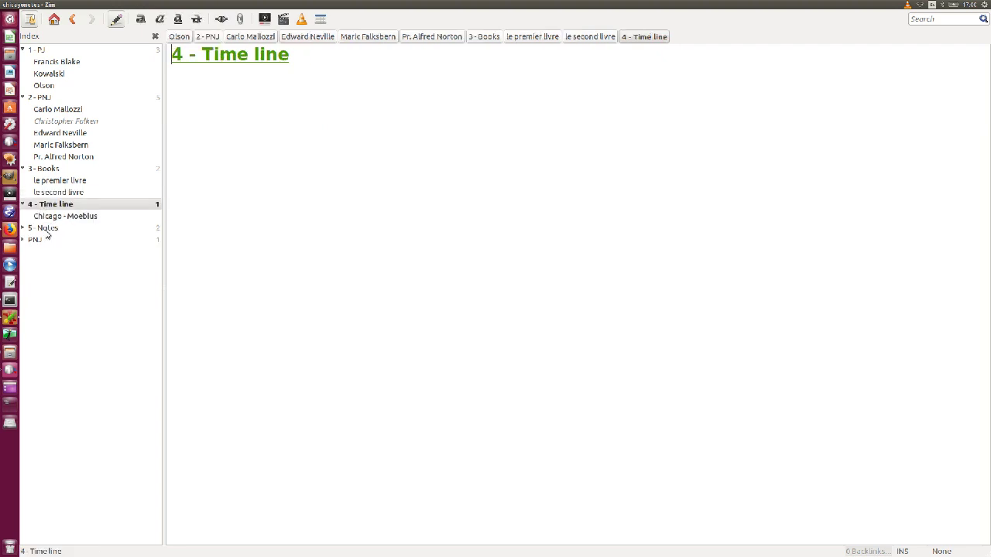
pyautogui.click(66, 218)
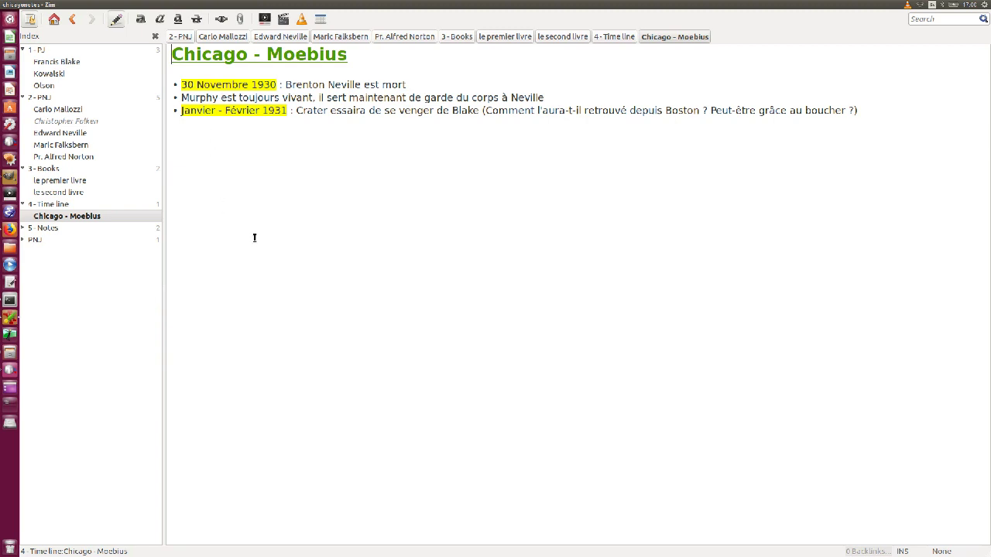
pyautogui.click(23, 229)
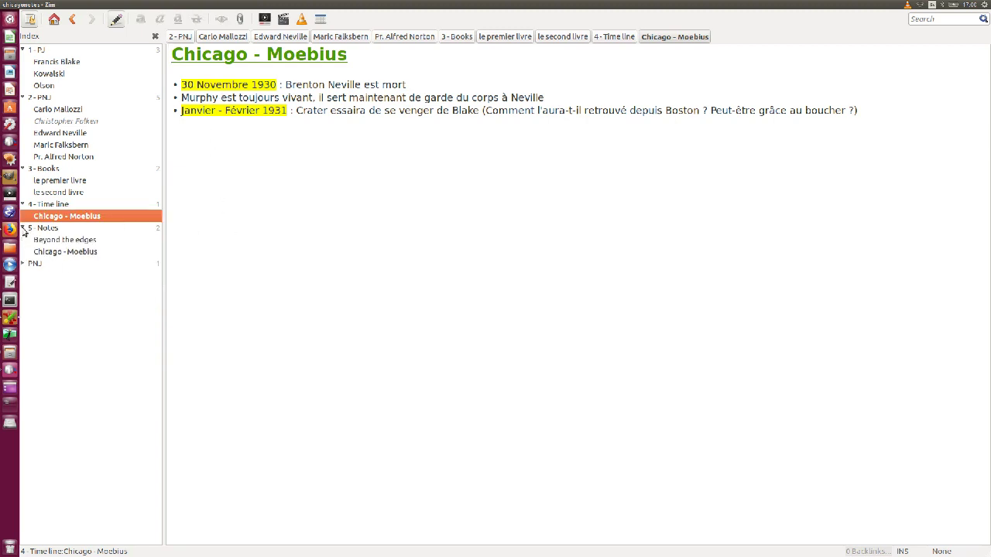
# Step: Open the Beyond the edges page under 5 - Notes and read through its session notes
pyautogui.click(77, 242)
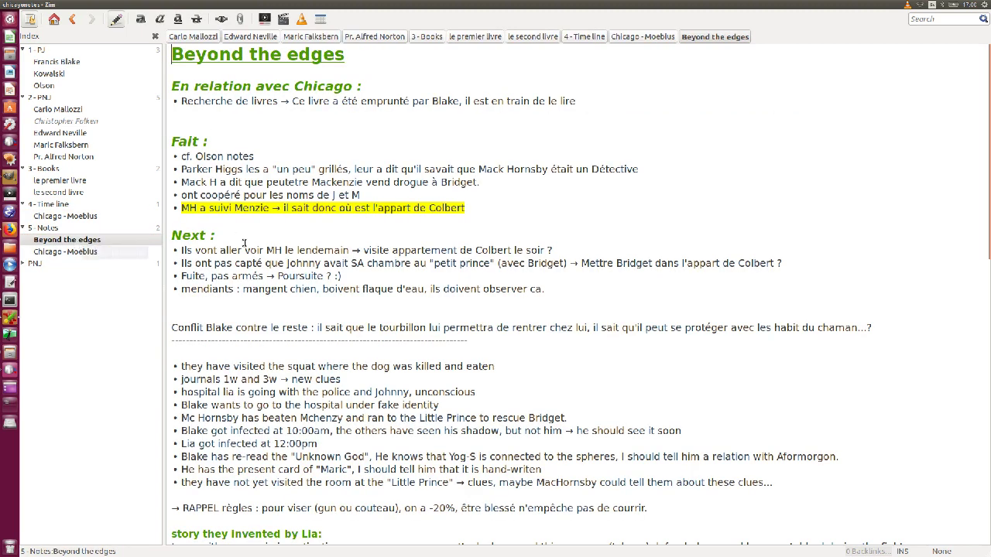
pyautogui.scroll(-15, 244, 243)
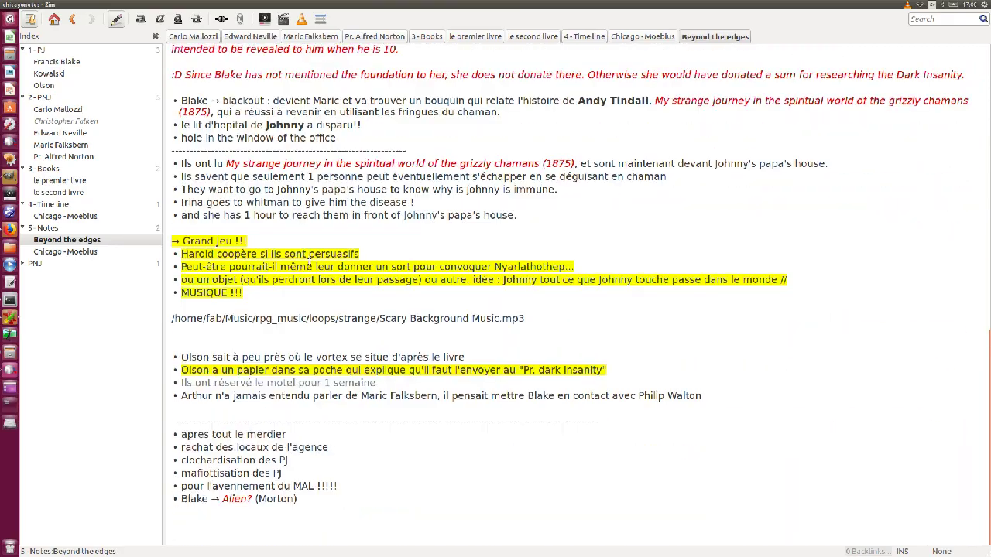
pyautogui.scroll(15, 341, 294)
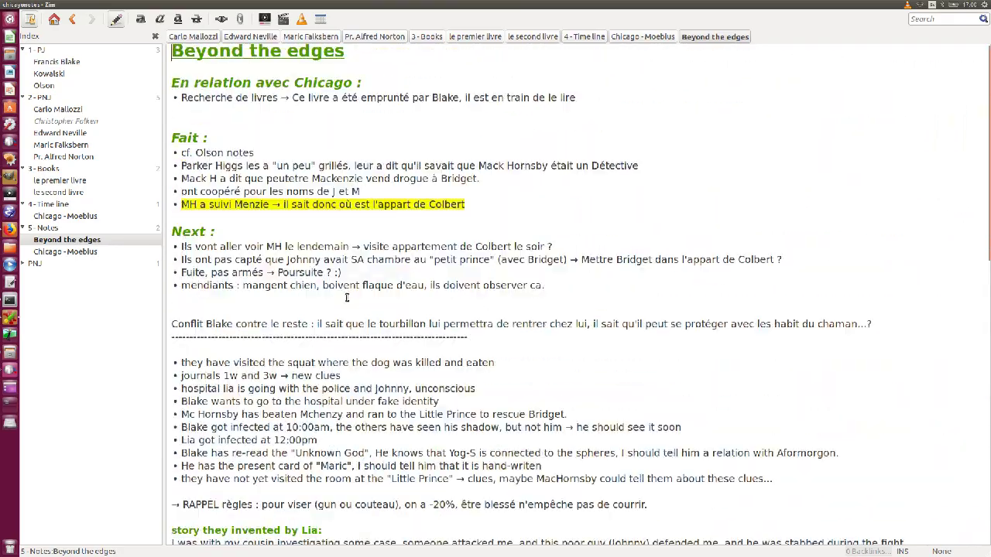
pyautogui.scroll(1, 347, 298)
pyautogui.scroll(-1, 347, 298)
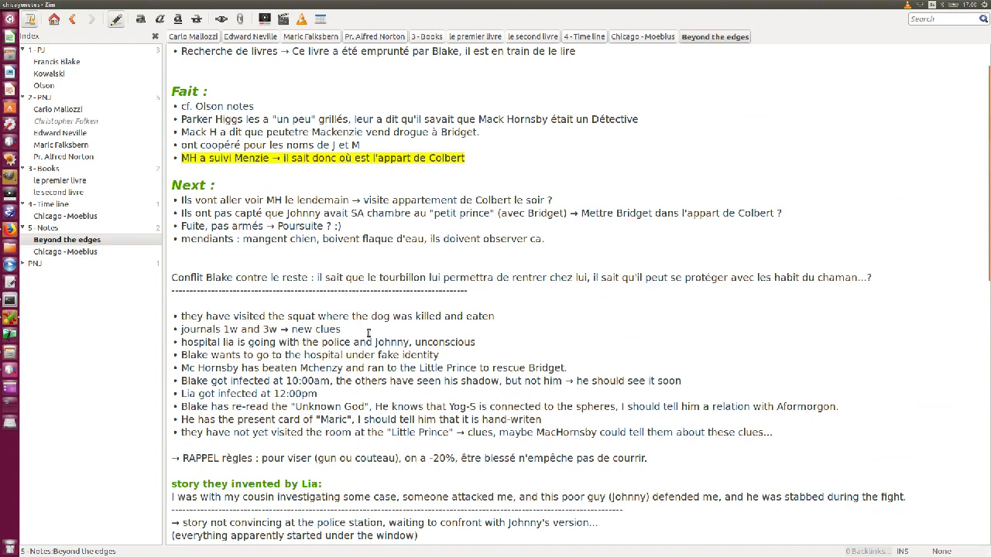
pyautogui.scroll(-3, 368, 333)
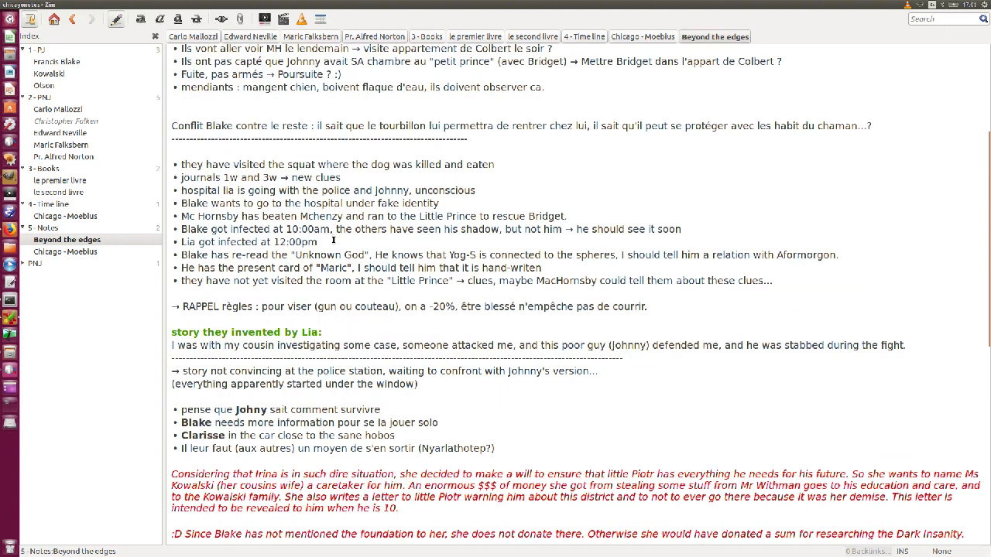
# Step: Read the rest of the Beyond the edges notes and look at the Chicago - Moebius page under 5 - Notes
pyautogui.scroll(-7, 334, 251)
pyautogui.scroll(-2, 384, 294)
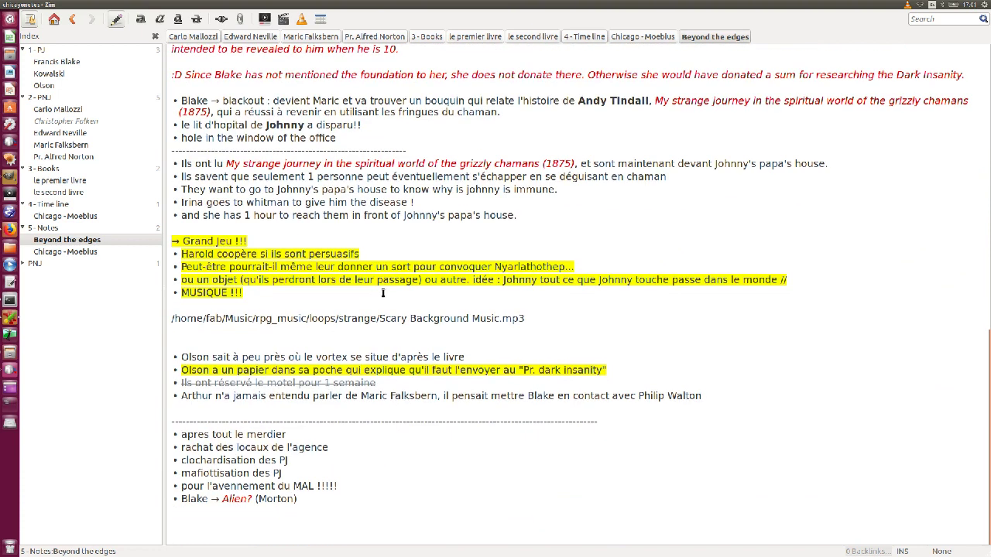
pyautogui.click(55, 253)
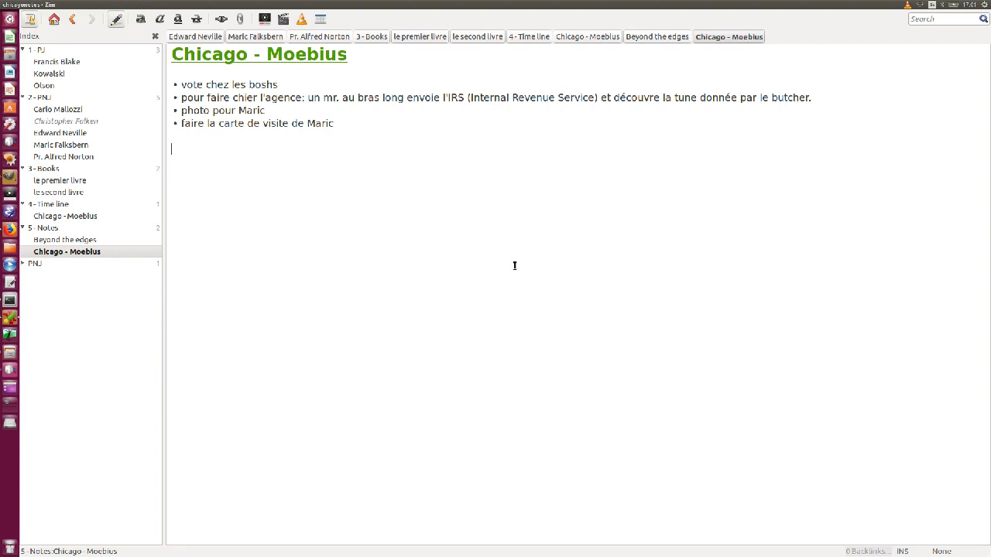
# Step: Expand the unnumbered PNJ page in the index and look at its Maric Falksbern subpage
pyautogui.click(24, 266)
pyautogui.click(38, 267)
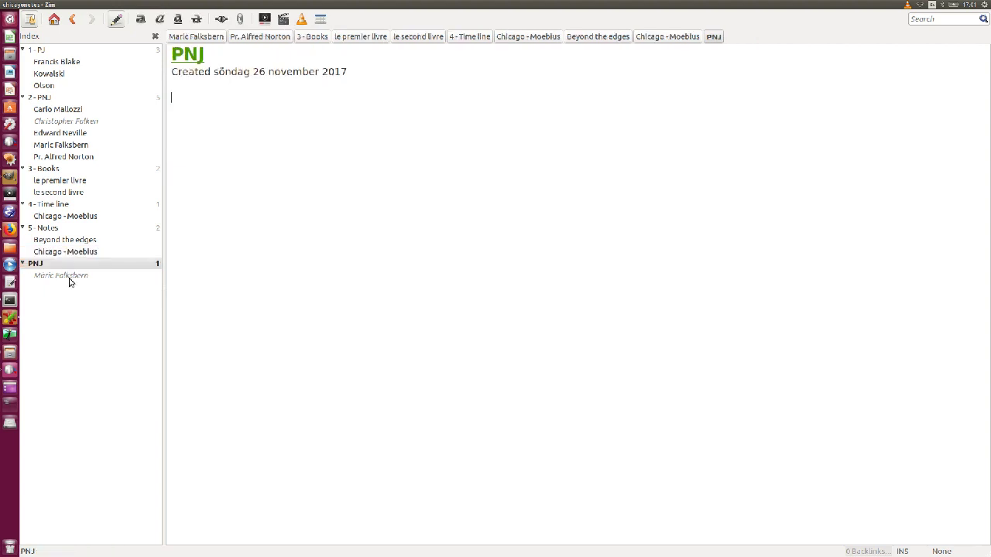
pyautogui.click(68, 277)
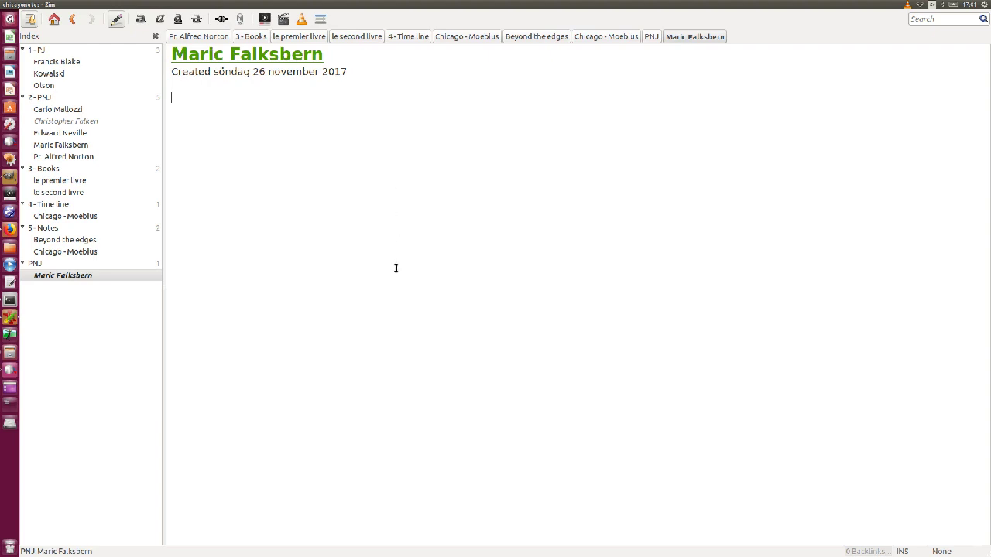
# Step: Find "maric" within the current page and step through its matches
pyautogui.hotkey('ctrl', 'f')
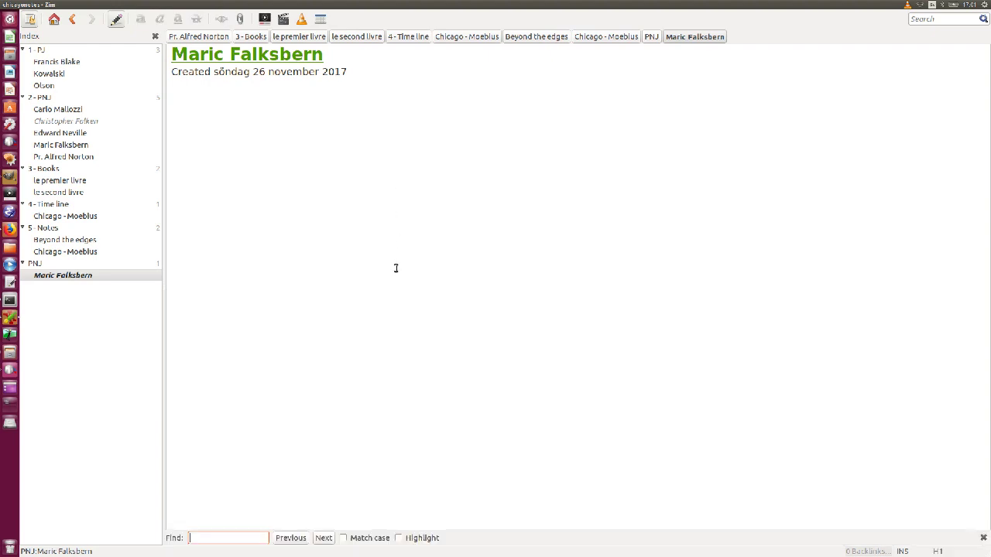
pyautogui.click(391, 214)
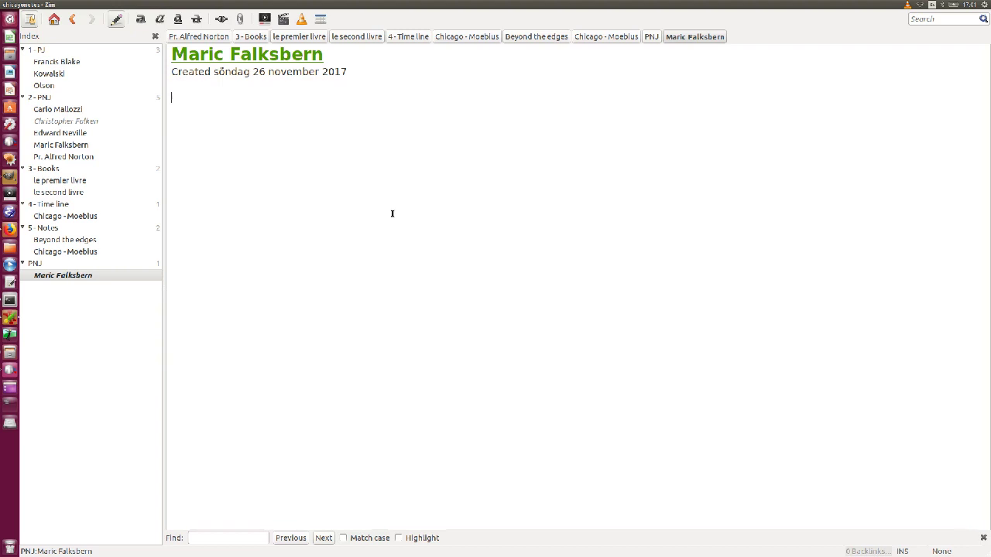
pyautogui.hotkey('ctrl', 'f')
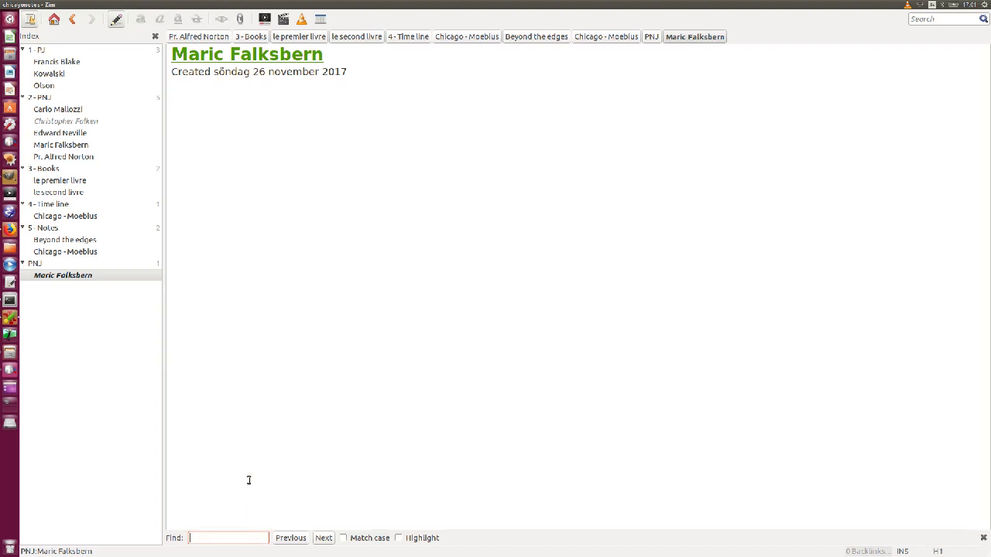
pyautogui.write('maric')
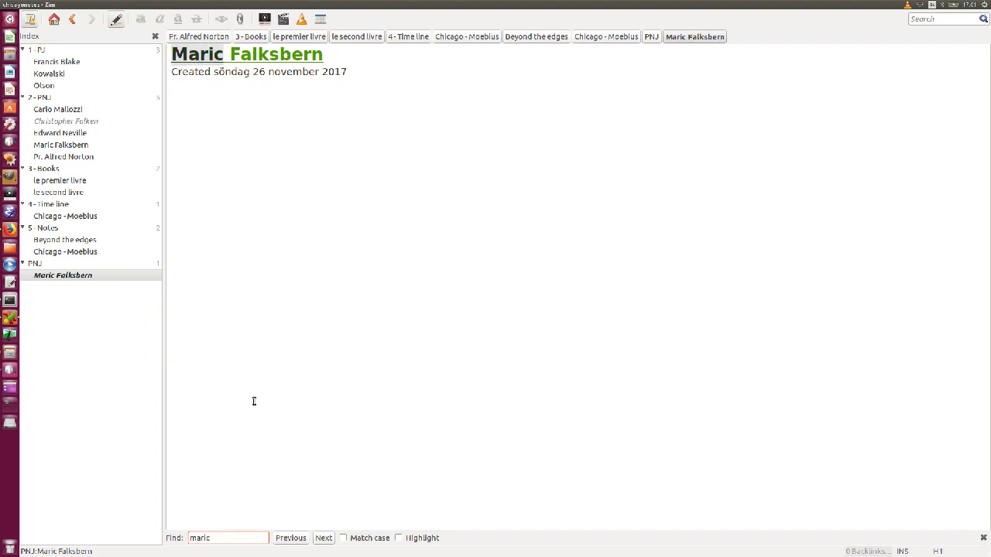
pyautogui.click(324, 538)
pyautogui.click(324, 538)
pyautogui.click(324, 538)
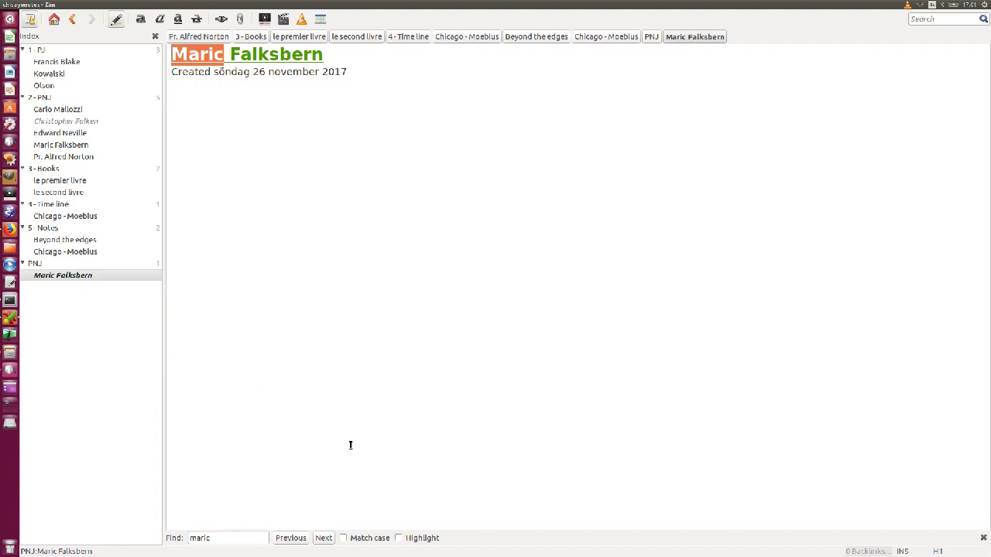
# Step: Search the current page for "neville", retry it as "Neville", and dismiss the in-page search
pyautogui.click(217, 540)
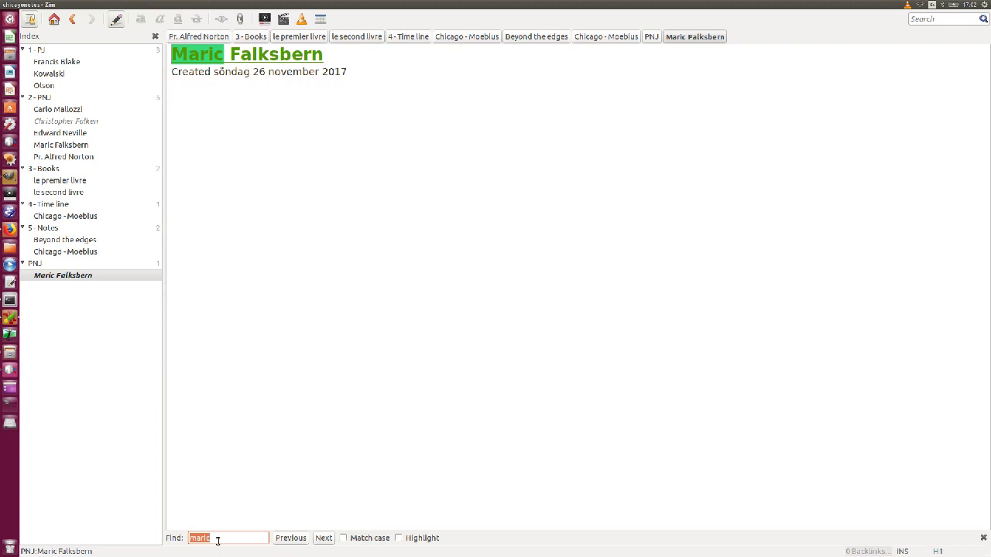
pyautogui.write('neville')
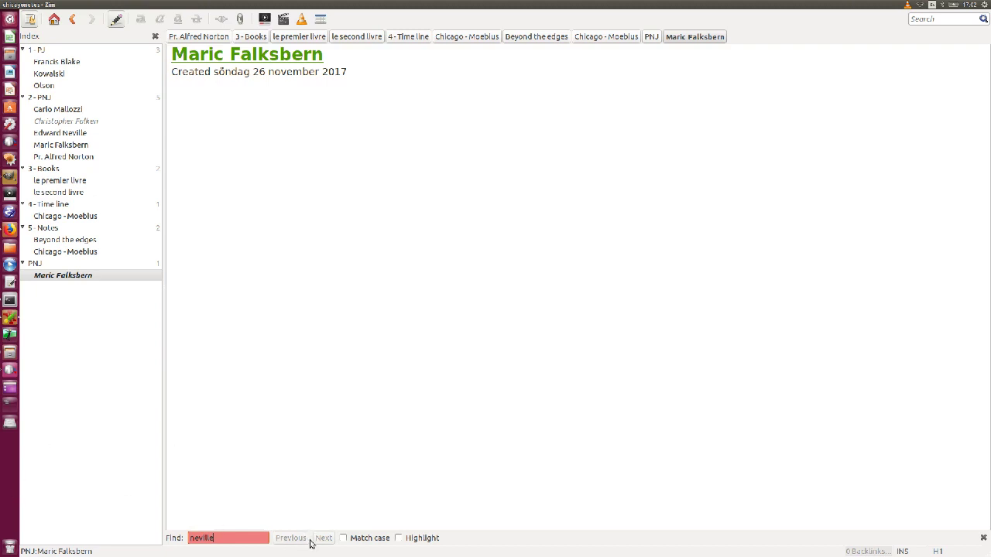
pyautogui.press('Return')
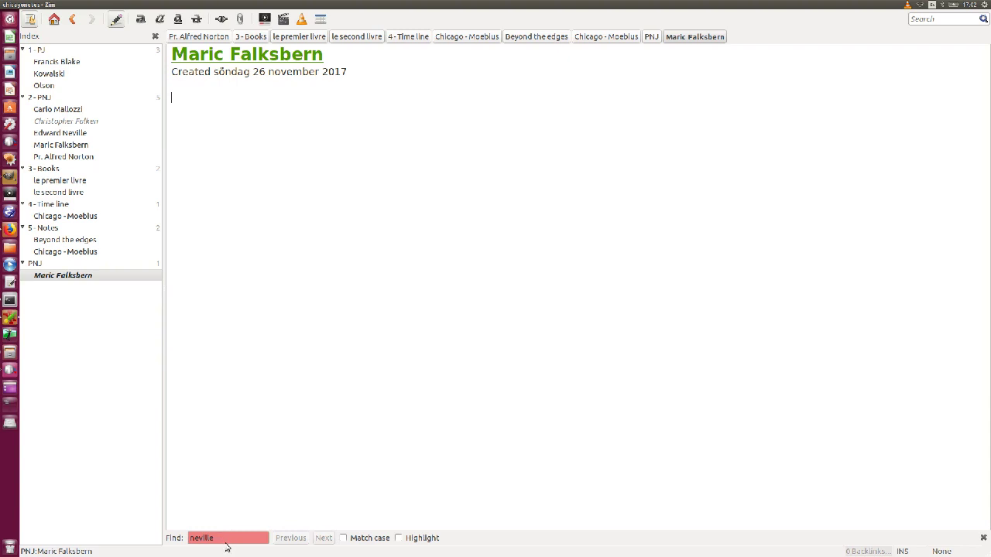
pyautogui.click(195, 538)
pyautogui.write('N')
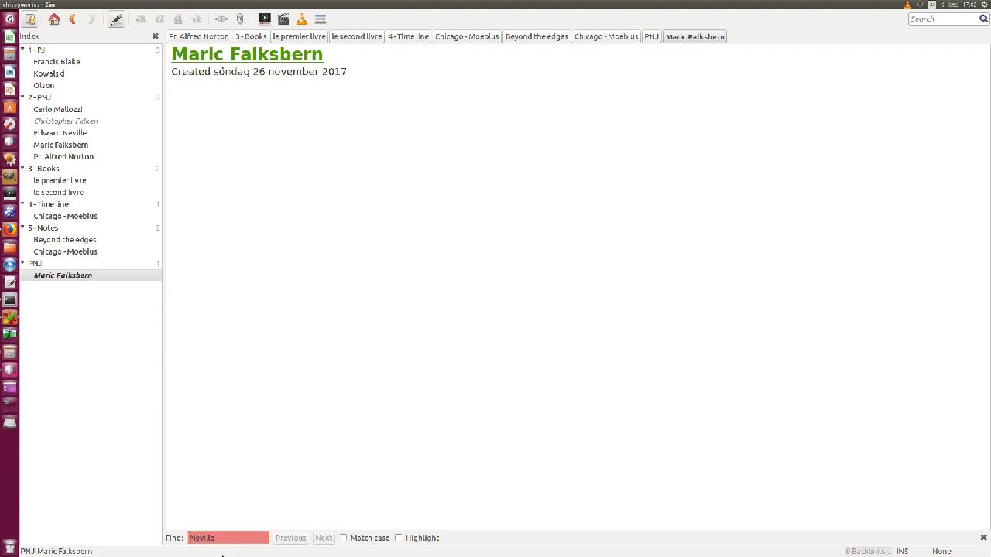
pyautogui.click(983, 538)
# Step: Look at the Kowalski and Olson pages and find "boss" within the Olson page
pyautogui.hotkey('ctrl', 'f')
pyautogui.click(49, 74)
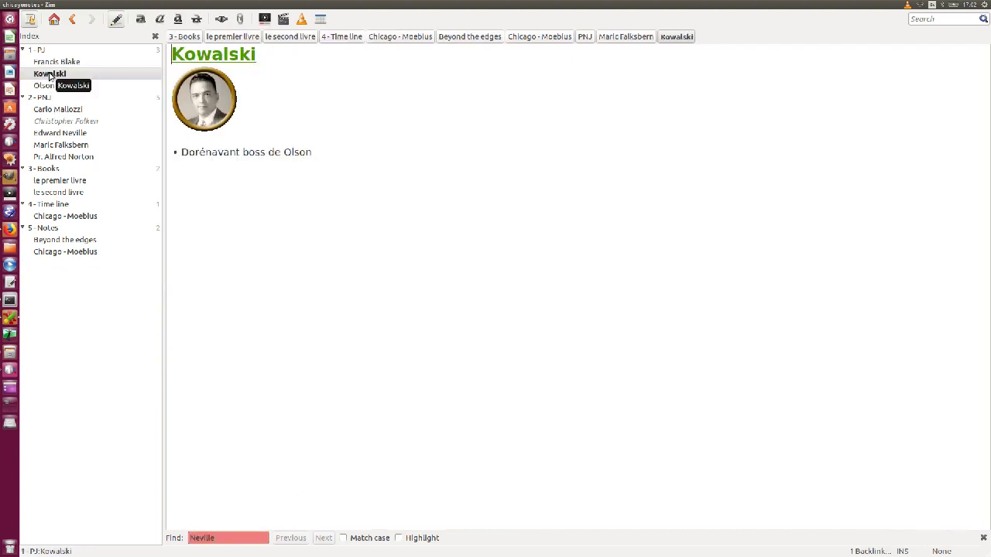
pyautogui.click(47, 87)
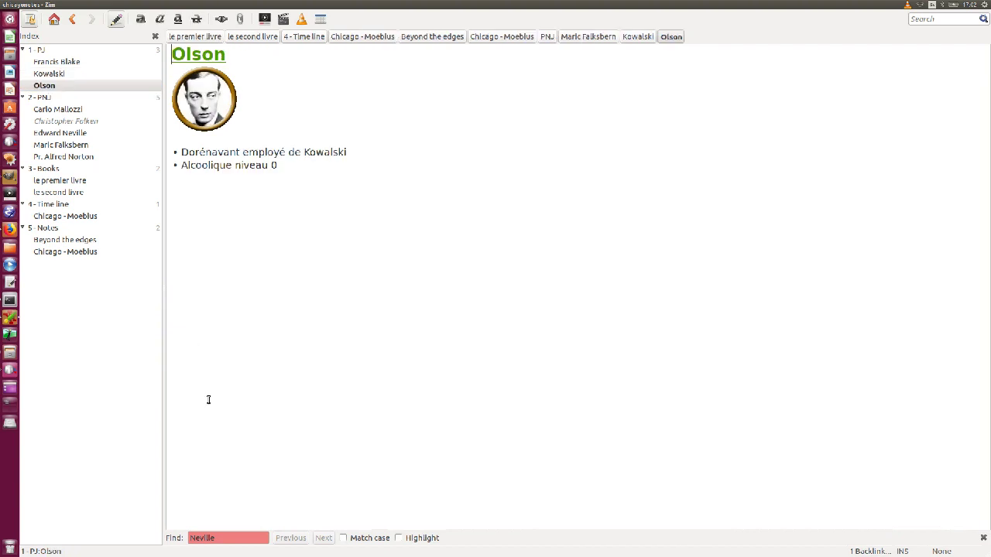
pyautogui.doubleClick(222, 536)
pyautogui.write('boss')
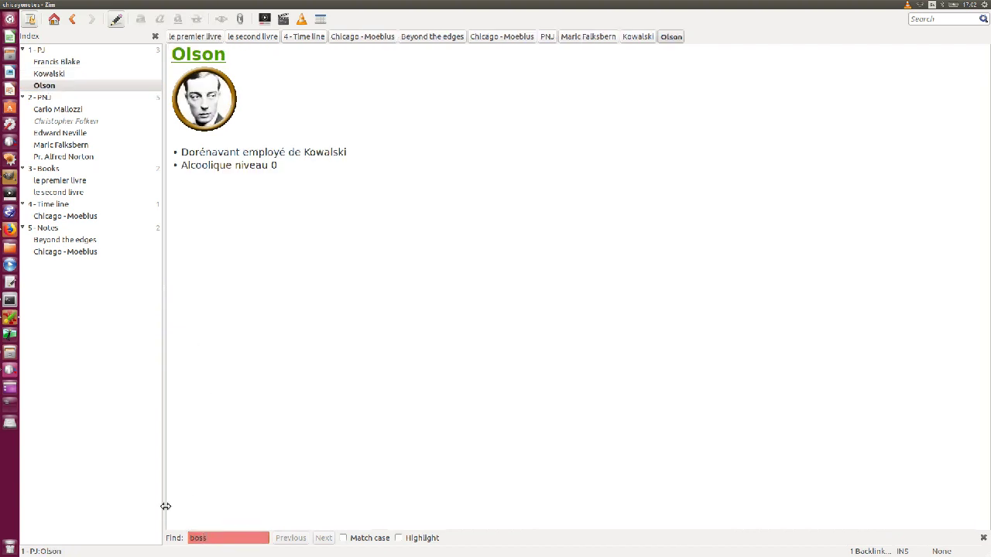
# Step: Search the whole notebook for "neville" and enlarge the search results window
pyautogui.click(463, 321)
pyautogui.click(960, 18)
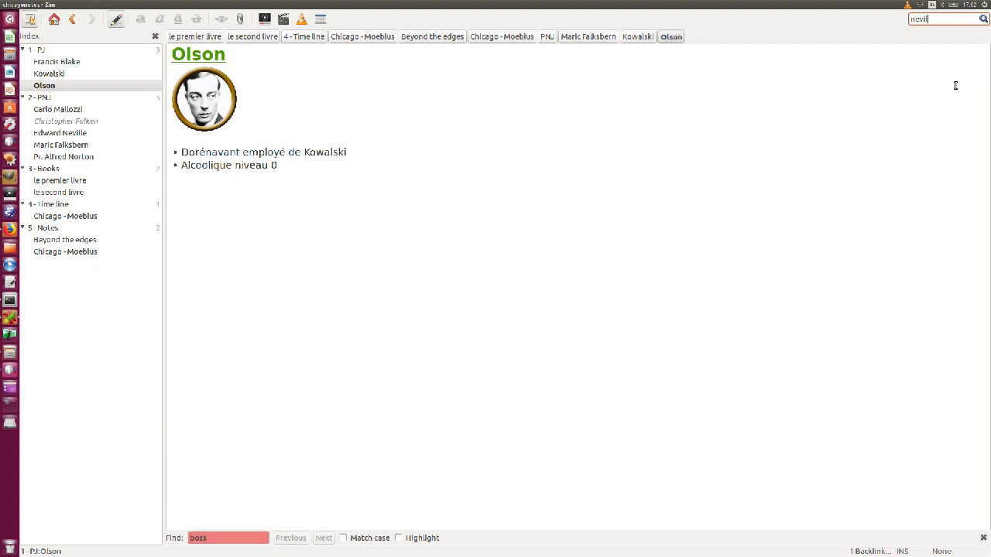
pyautogui.press('Return')
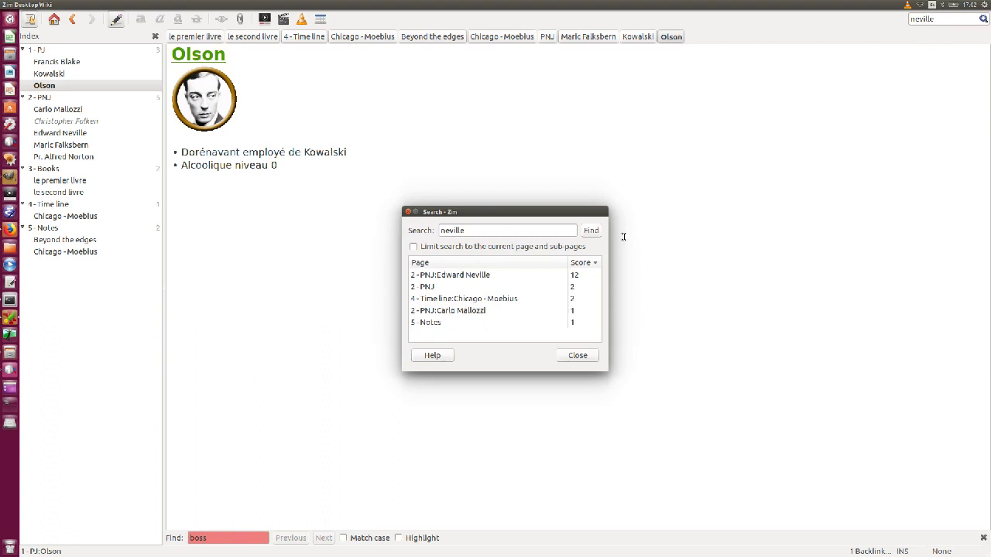
pyautogui.moveTo(495, 215); pyautogui.dragTo(478, 176)
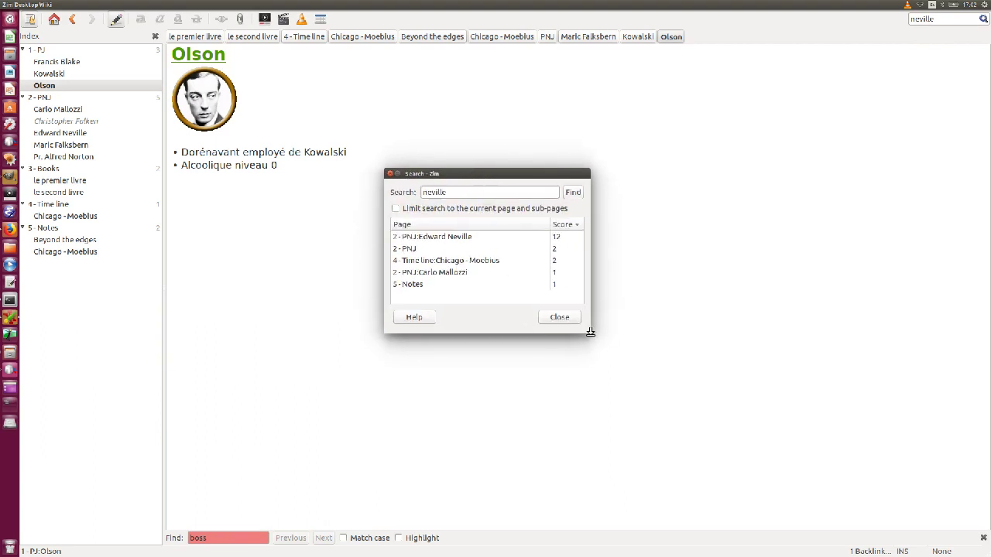
pyautogui.moveTo(589, 333); pyautogui.dragTo(719, 399)
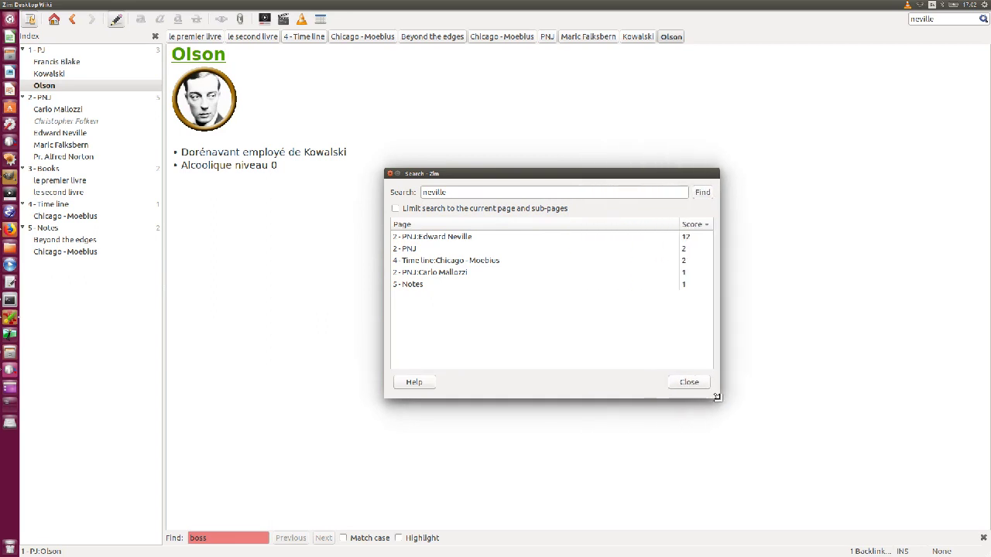
# Step: View each page listed in the "neville" search results, from Edward Neville to 5 - Notes, twice through
pyautogui.click(441, 240)
pyautogui.click(411, 249)
pyautogui.click(423, 261)
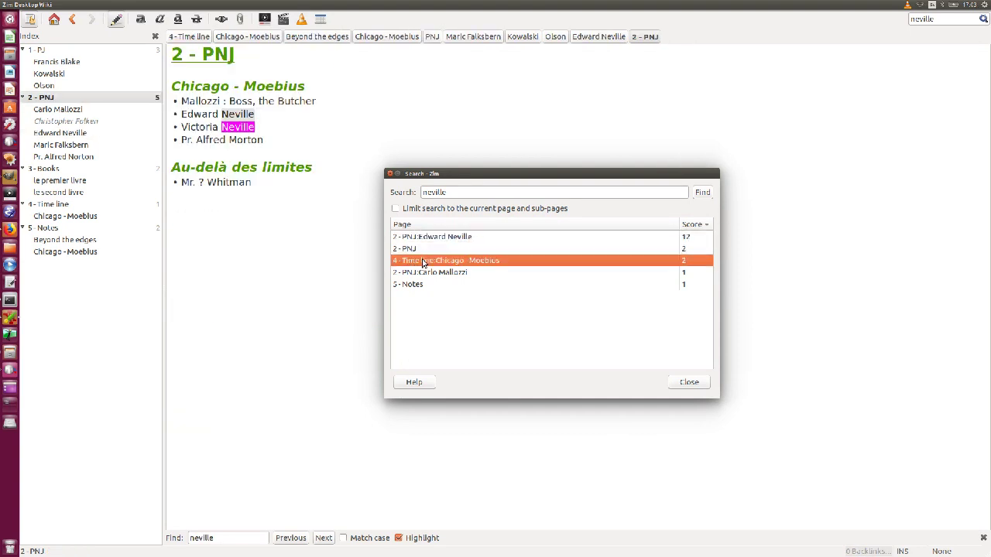
pyautogui.click(429, 273)
pyautogui.click(424, 284)
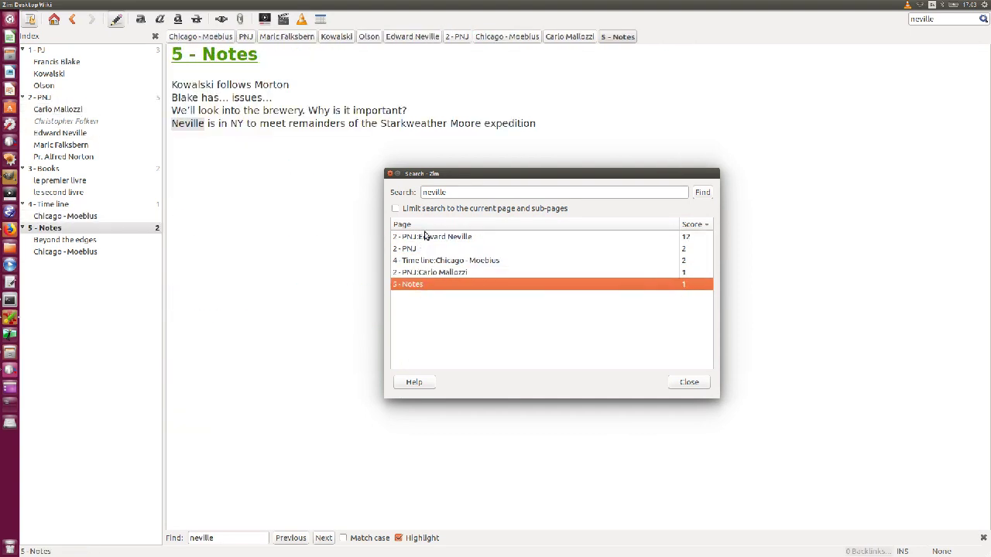
pyautogui.click(428, 239)
pyautogui.click(414, 249)
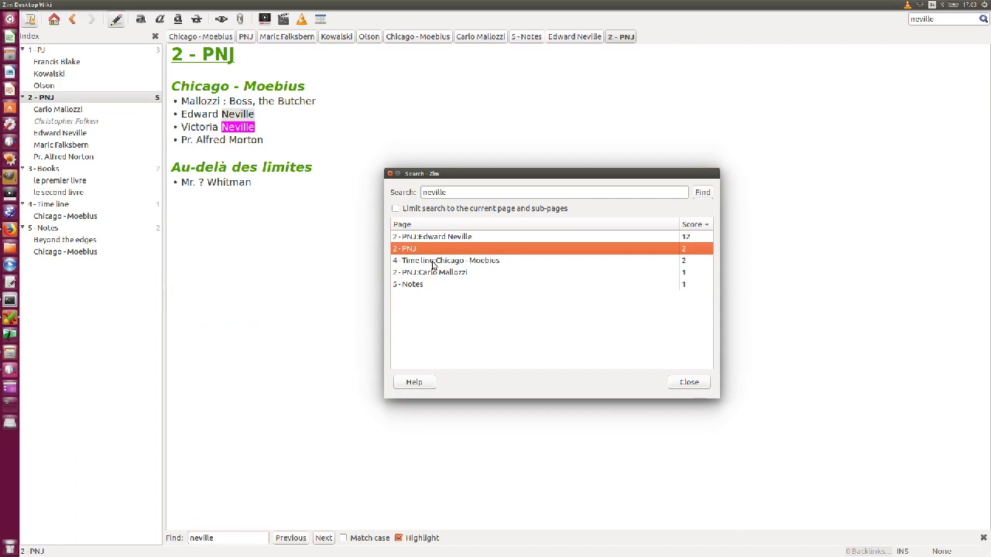
pyautogui.click(431, 262)
pyautogui.click(437, 272)
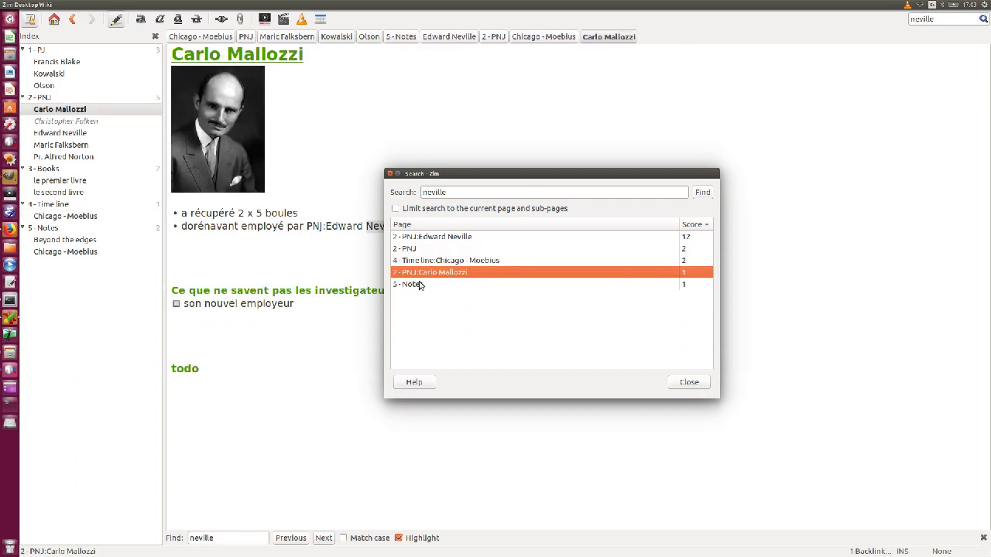
pyautogui.click(412, 284)
# Step: Move the search window clear of the page text, examine the highlighted Neville mentions on each result page, and close the search
pyautogui.moveTo(508, 175); pyautogui.dragTo(575, 201)
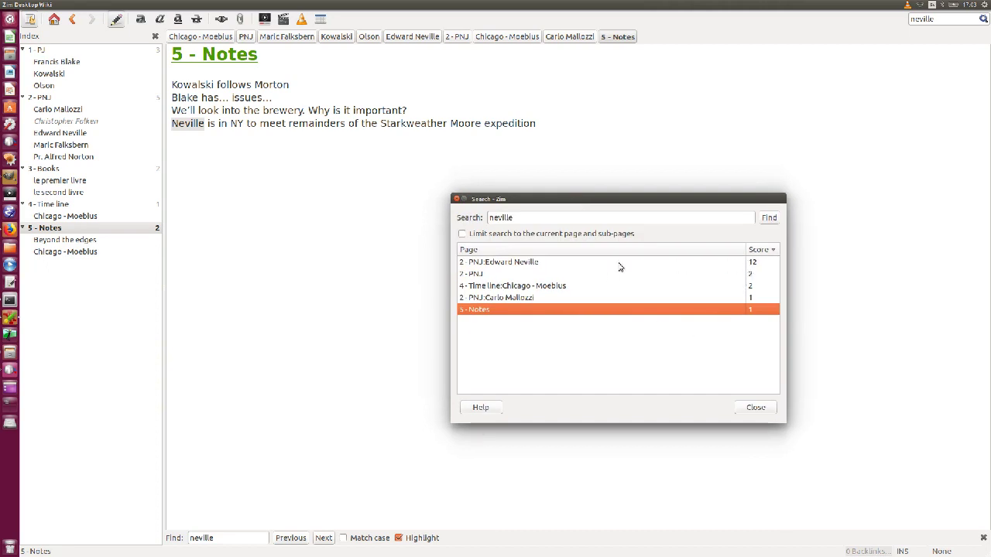
pyautogui.click(520, 264)
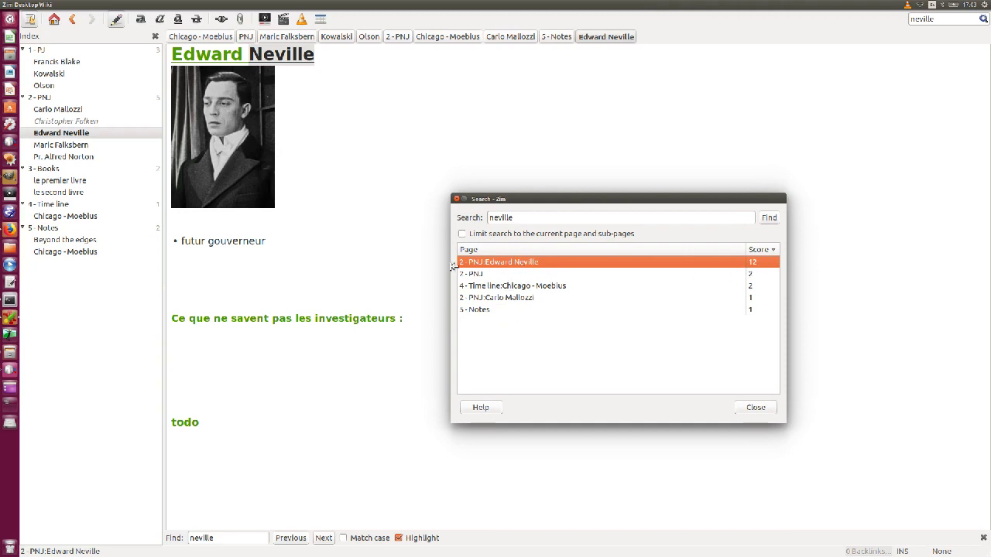
pyautogui.click(485, 275)
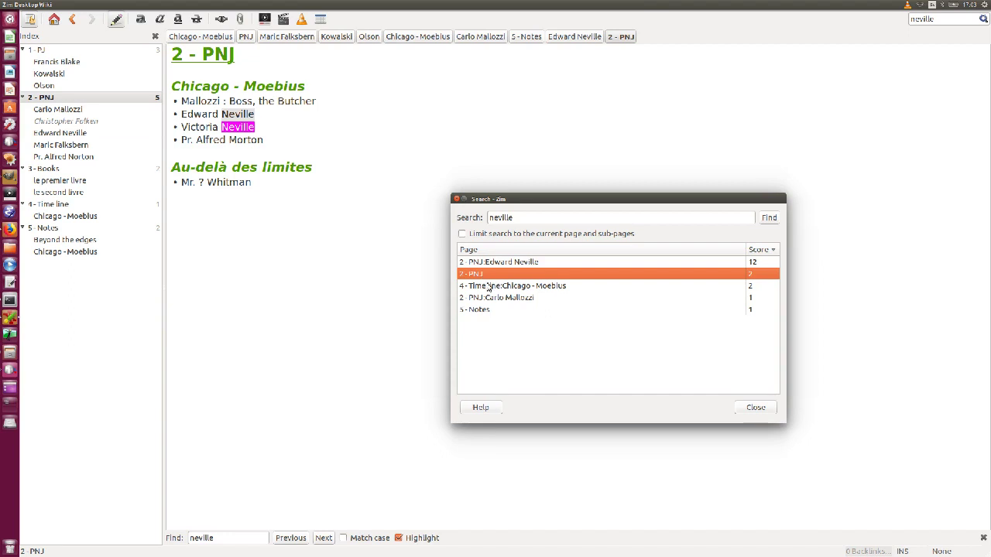
pyautogui.click(489, 286)
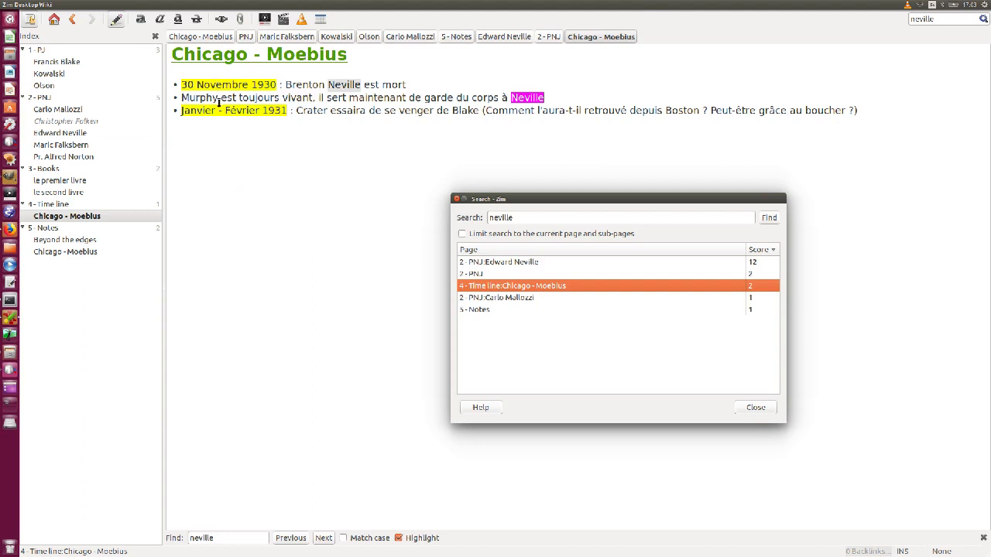
pyautogui.click(486, 264)
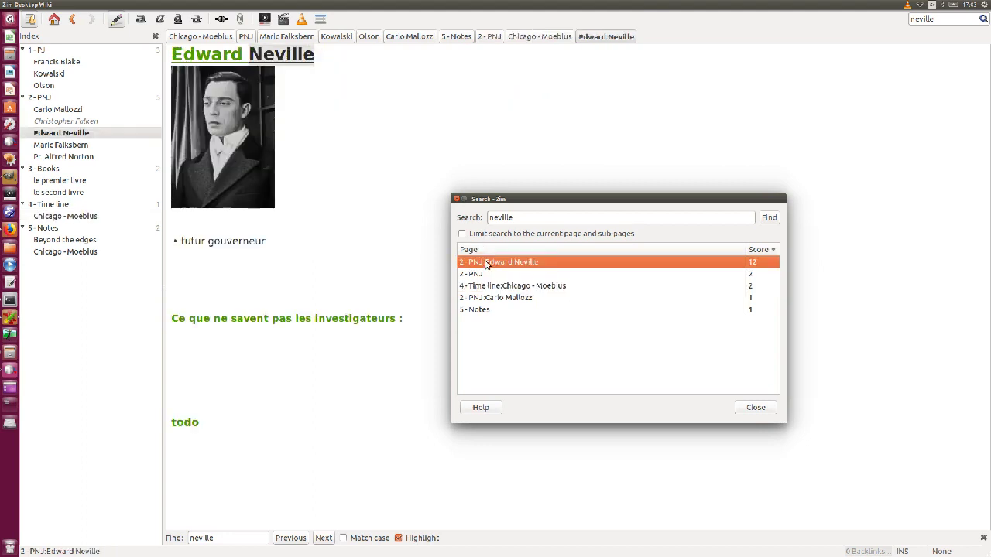
pyautogui.click(515, 300)
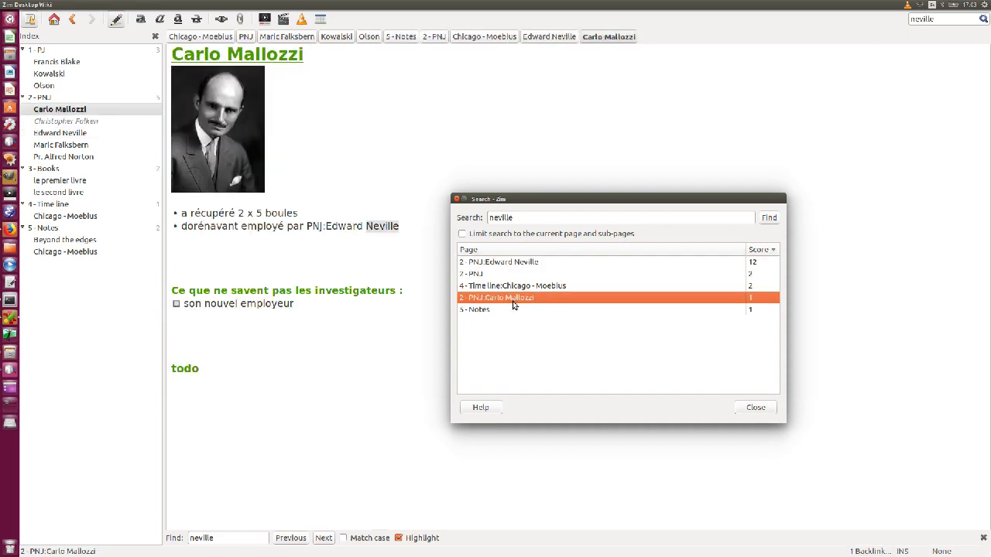
pyautogui.click(483, 312)
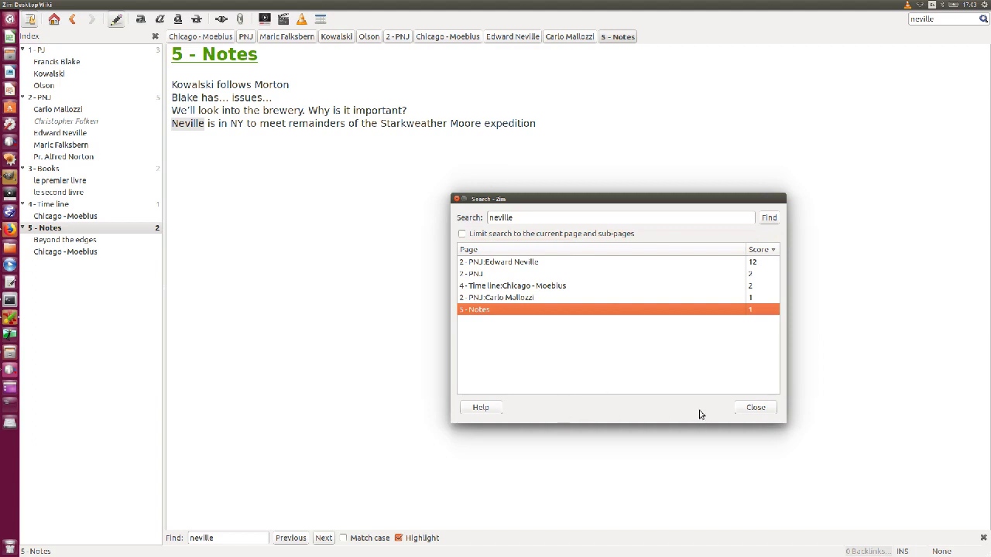
pyautogui.click(756, 408)
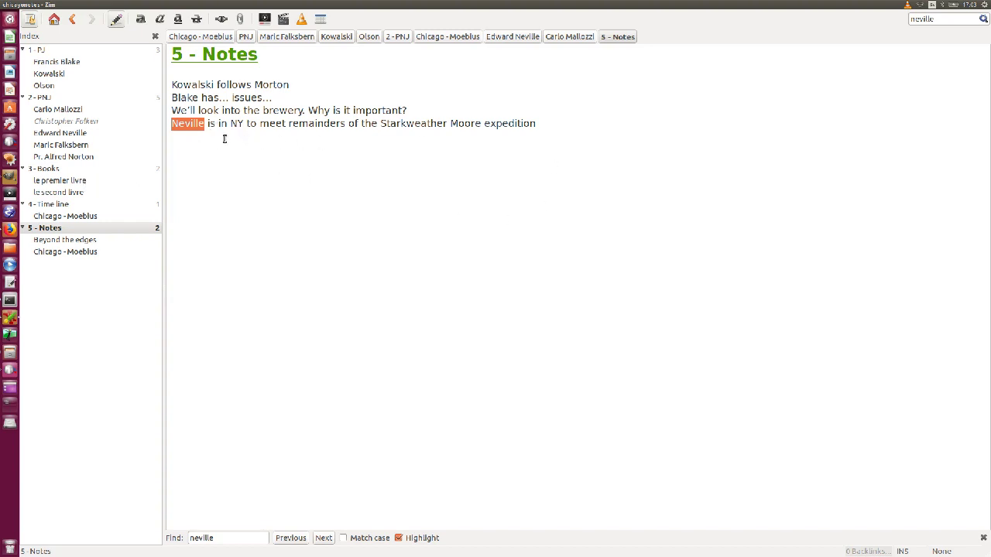
pyautogui.click(551, 121)
pyautogui.write('@indice')
pyautogui.press('Return')
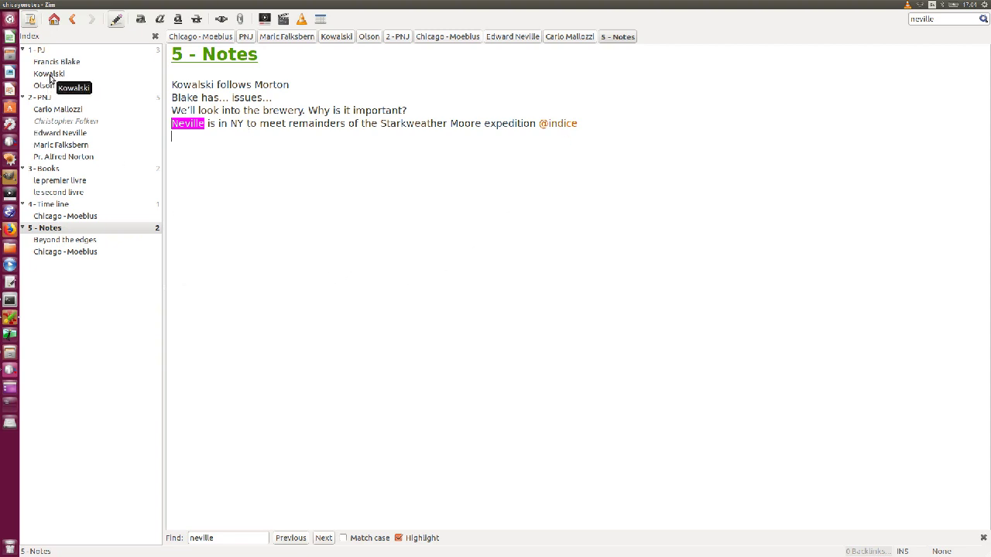
pyautogui.click(64, 149)
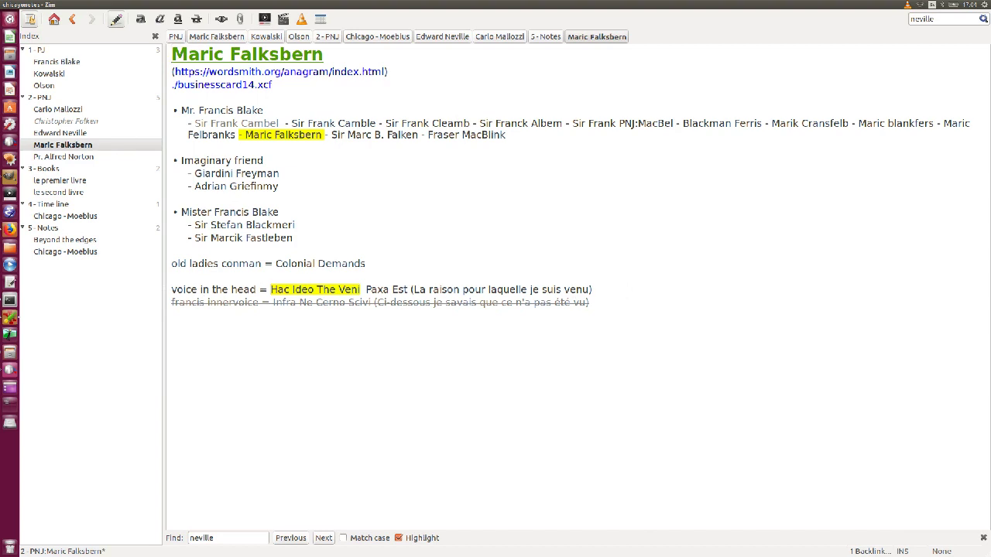
pyautogui.write('@indice')
pyautogui.hotkey('ctrl', 'k')
pyautogui.hotkey('ctrl', 'k')
pyautogui.press('Return')
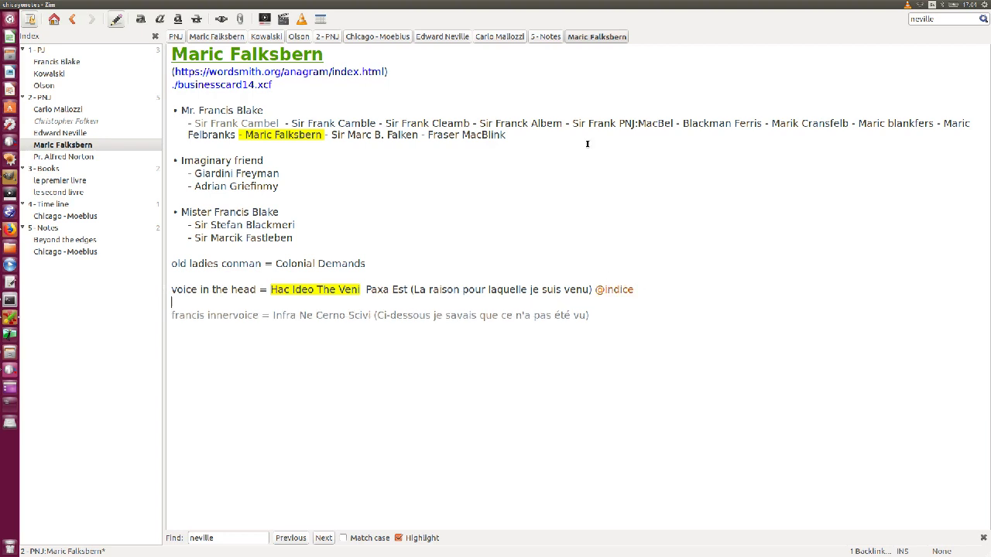
# Step: Open the Francis Blake page, search the whole notebook for "indice", narrow the search window, and close it
pyautogui.click(54, 61)
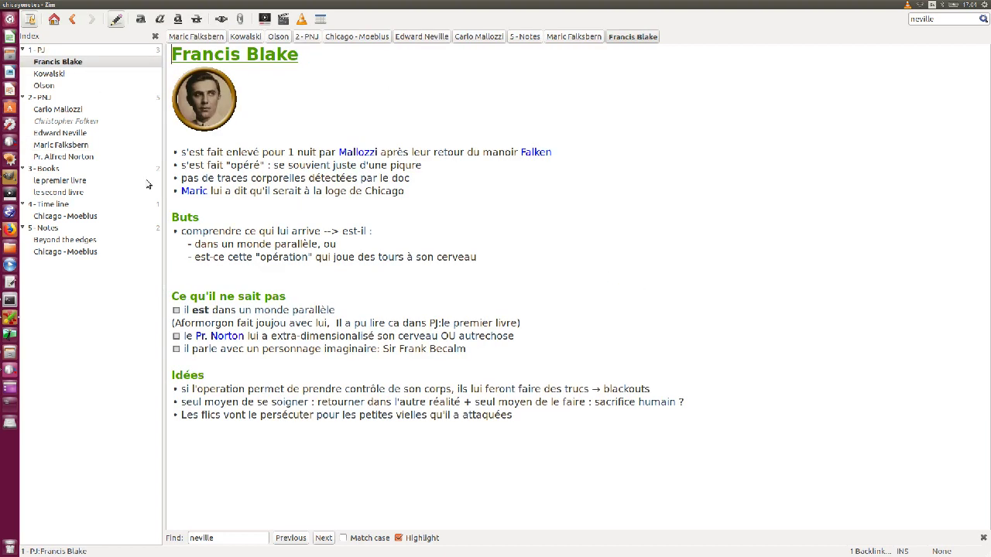
pyautogui.click(944, 20)
pyautogui.doubleClick(943, 17)
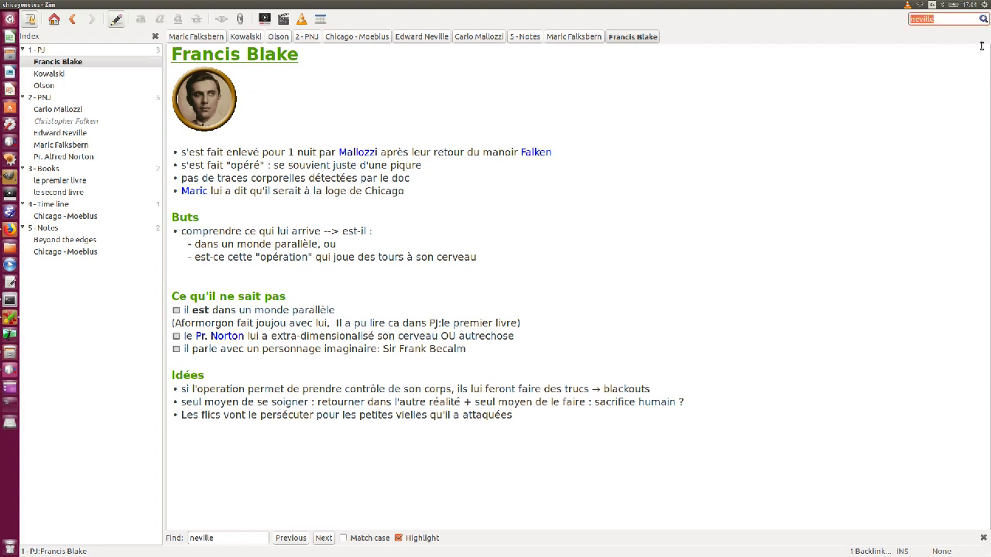
pyautogui.click(983, 19)
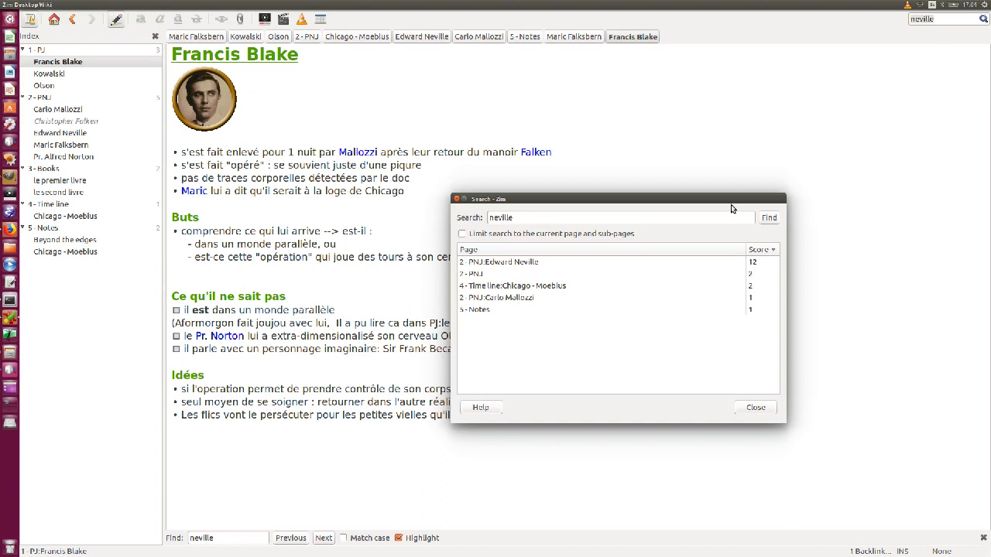
pyautogui.moveTo(515, 217); pyautogui.dragTo(426, 209)
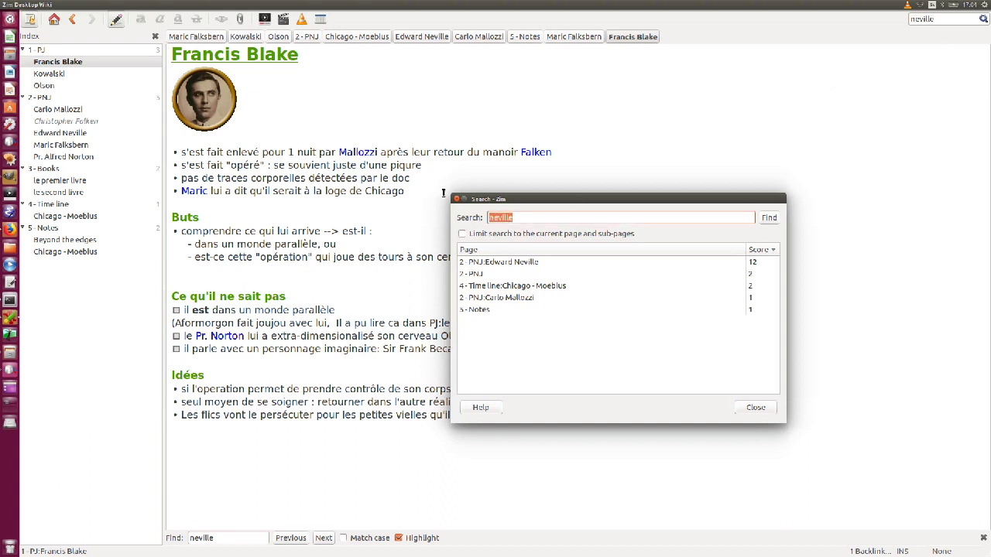
pyautogui.write('Indice')
pyautogui.press('Return')
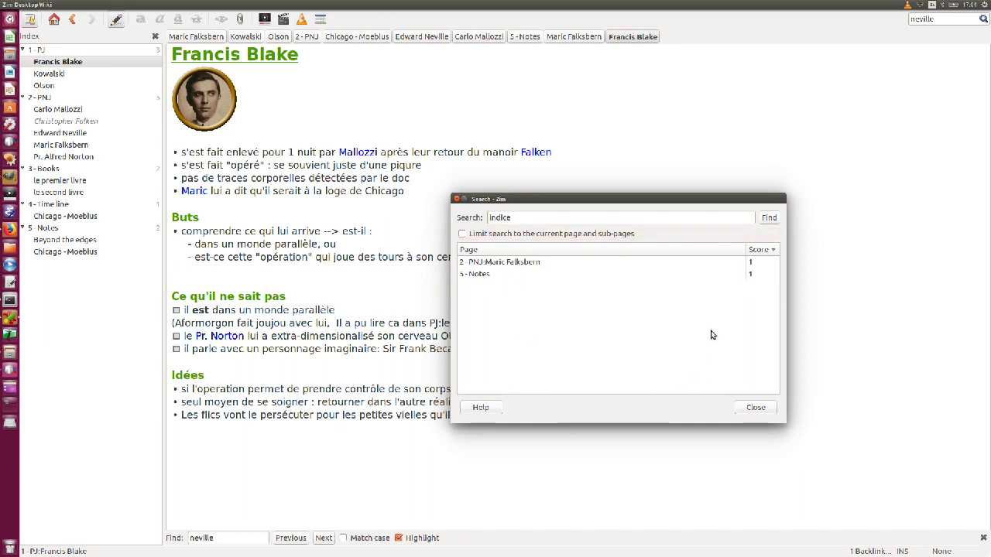
pyautogui.moveTo(785, 285); pyautogui.dragTo(737, 289)
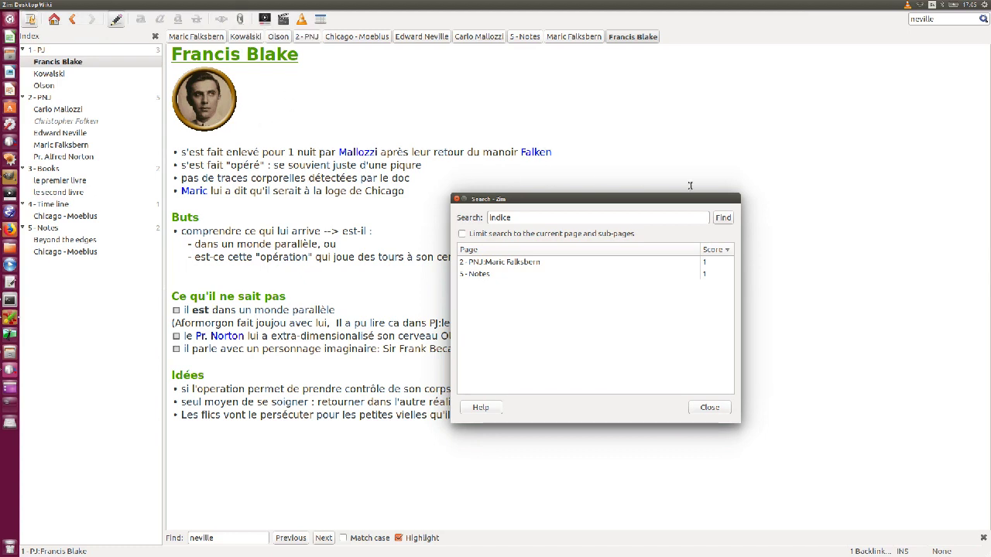
pyautogui.click(457, 200)
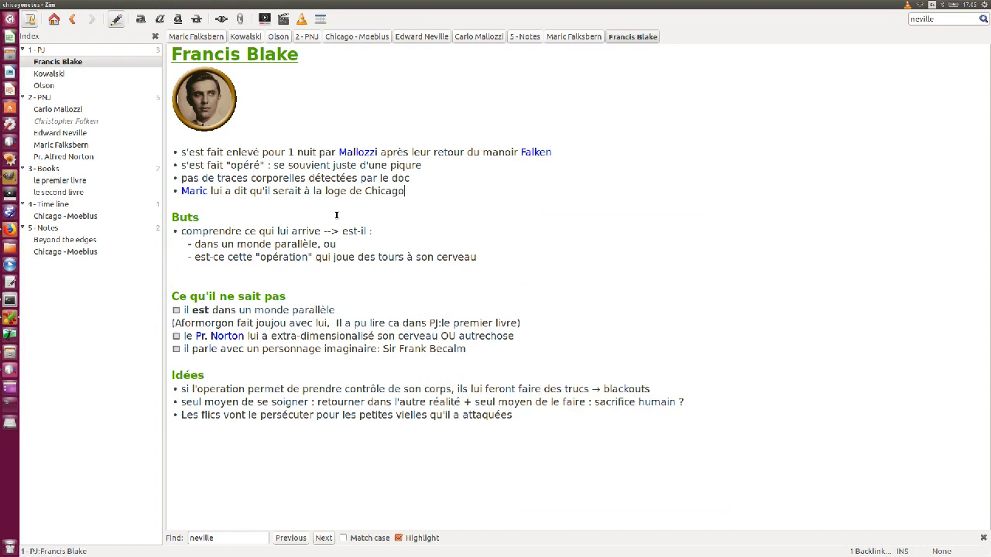
# Step: Follow the Mallozzi link on the Francis Blake page, view the Edward Neville page, and go back to Francis Blake
pyautogui.click(358, 153)
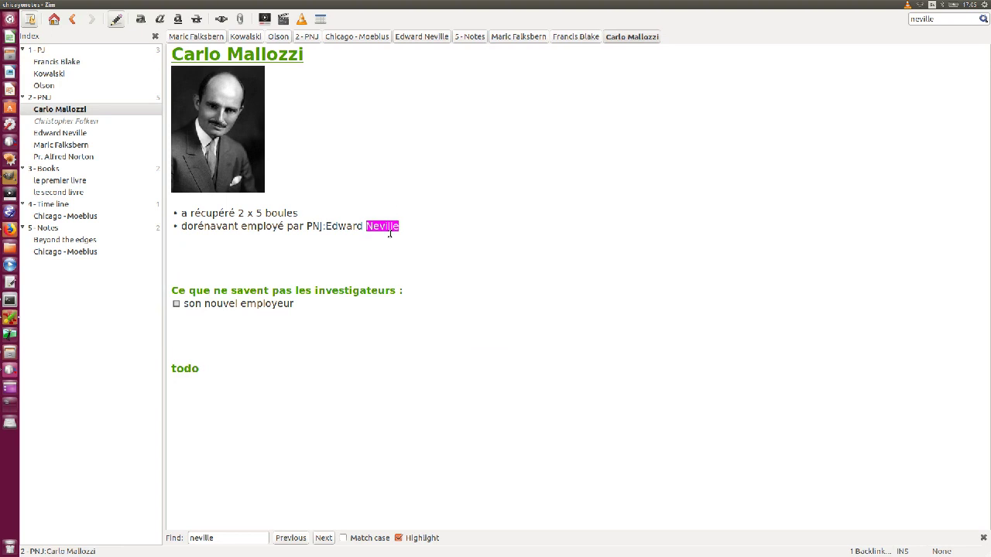
pyautogui.click(70, 136)
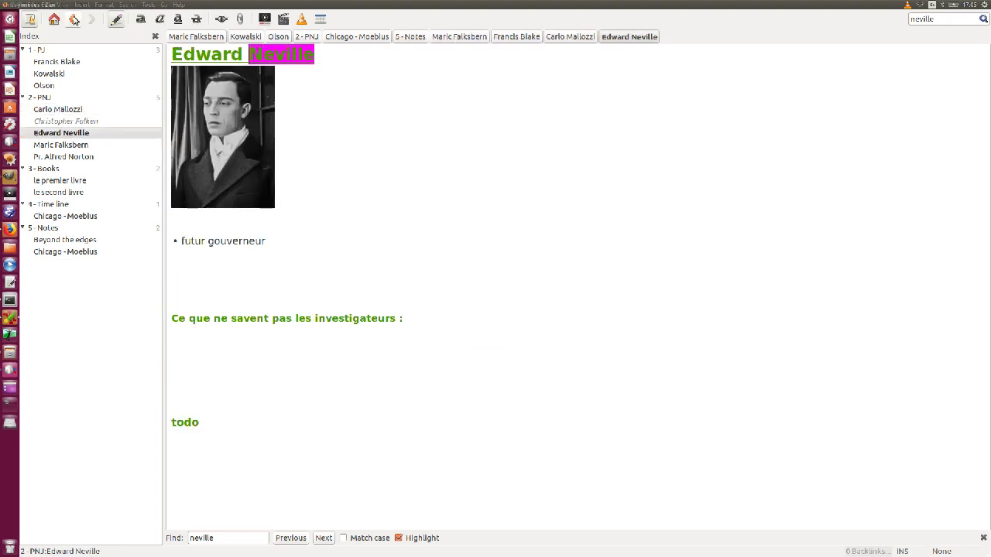
pyautogui.click(72, 19)
pyautogui.click(72, 18)
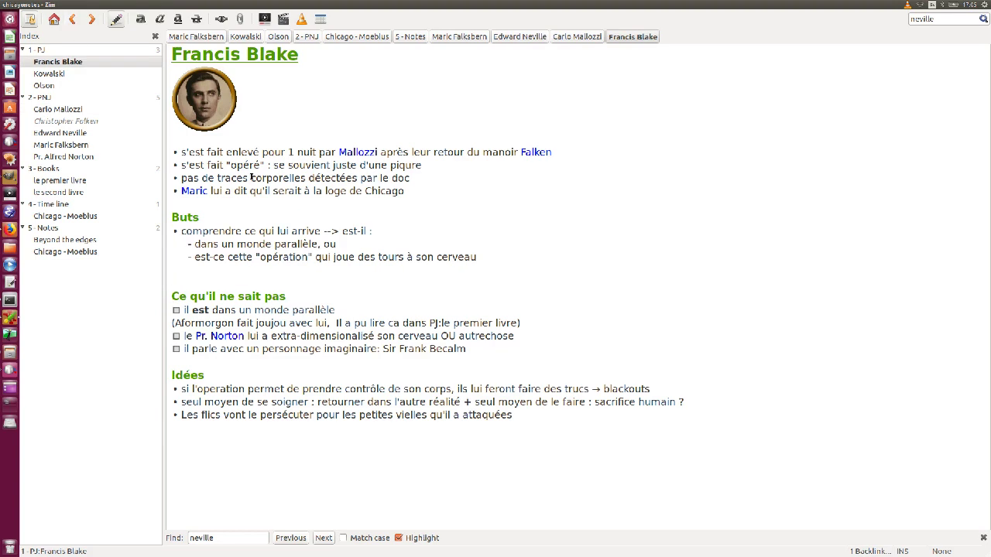
# Step: Follow the Maric link to Maric Falksbern, view its wordsmith.org anagram link in the browser, and return to Zim
pyautogui.click(190, 194)
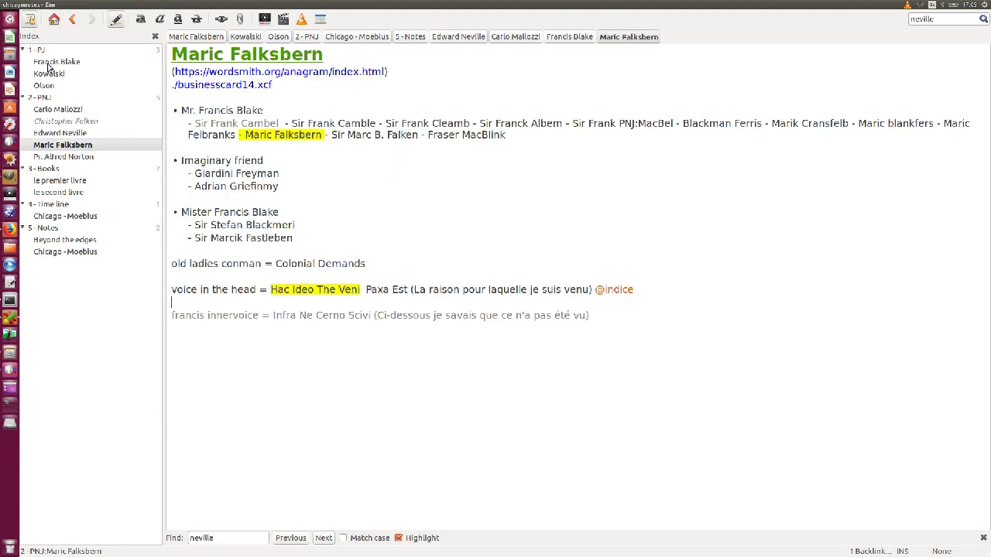
pyautogui.click(341, 72)
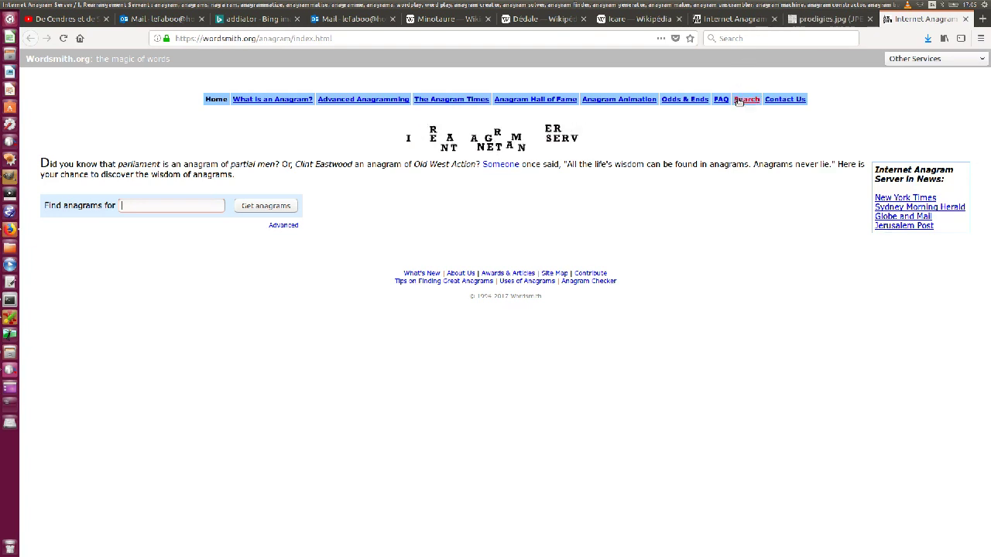
pyautogui.hotkey('alt', 'Tab')
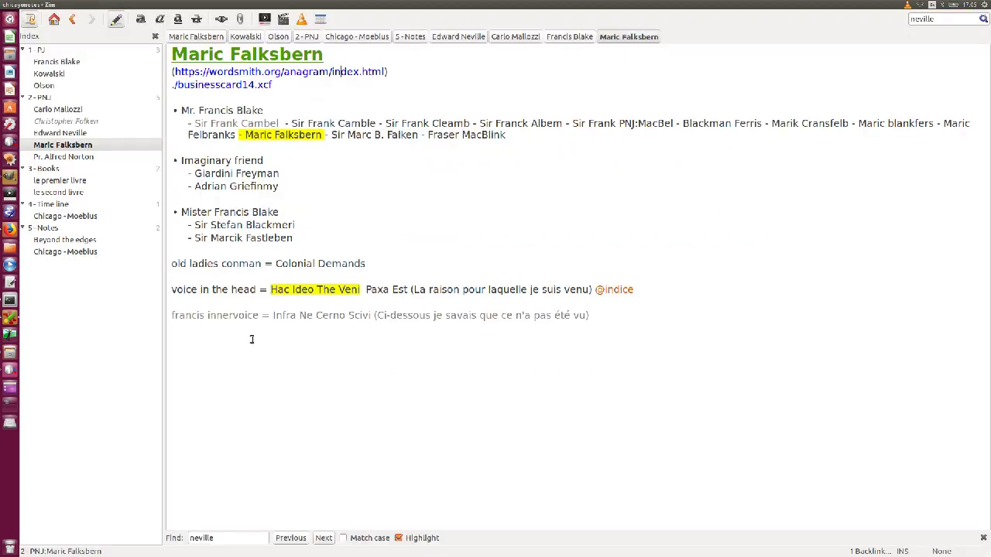
pyautogui.click(620, 315)
pyautogui.press('Return')
pyautogui.write('regles v7')
# Step: Link the "regles v7" text to the file 100-conseils-de-maitrise.pdf in the Documents folder
pyautogui.moveTo(242, 338); pyautogui.dragTo(168, 338)
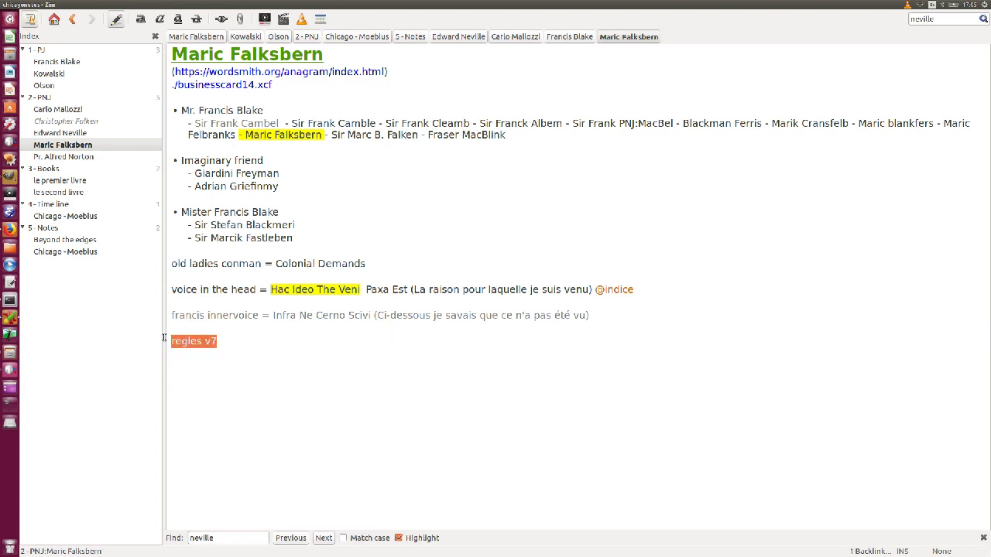
pyautogui.click(228, 9)
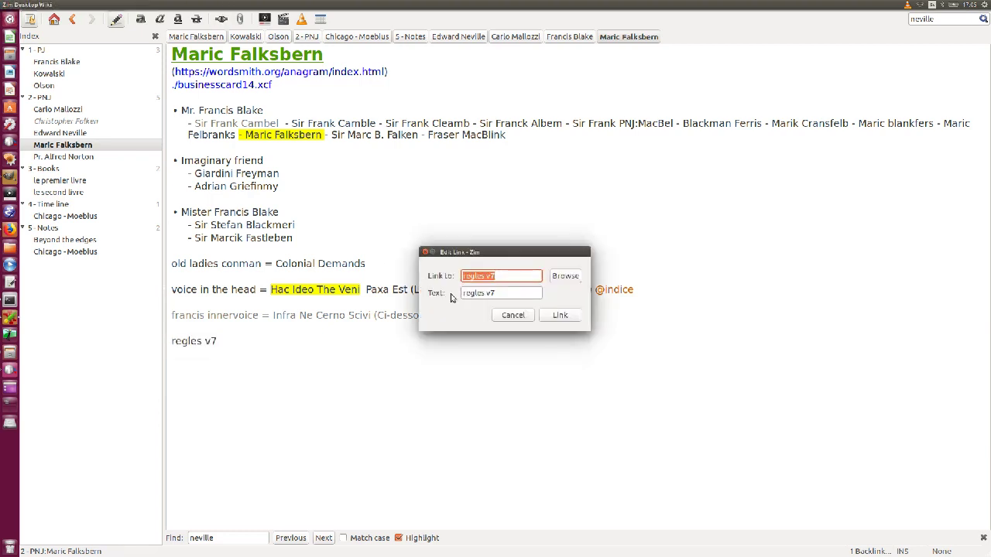
pyautogui.click(551, 275)
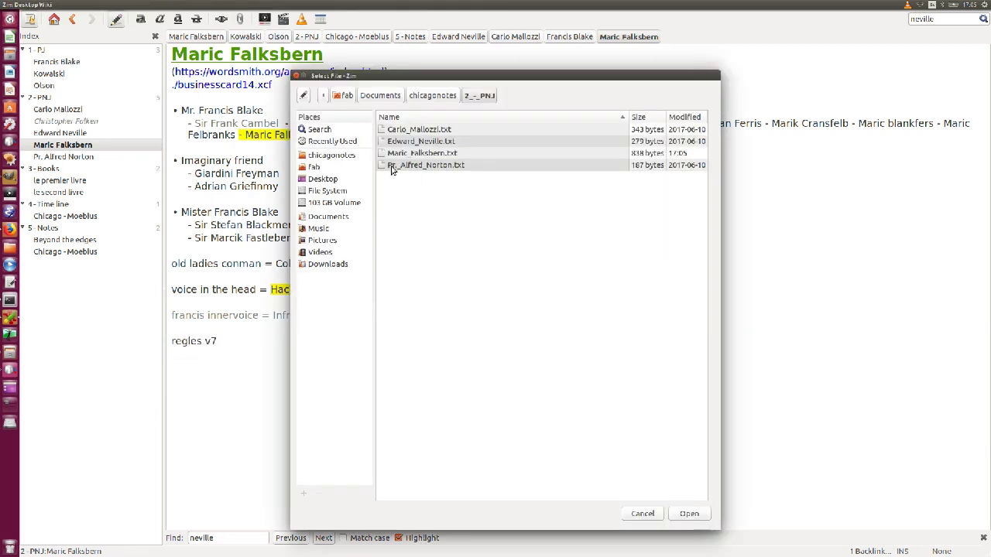
pyautogui.click(328, 216)
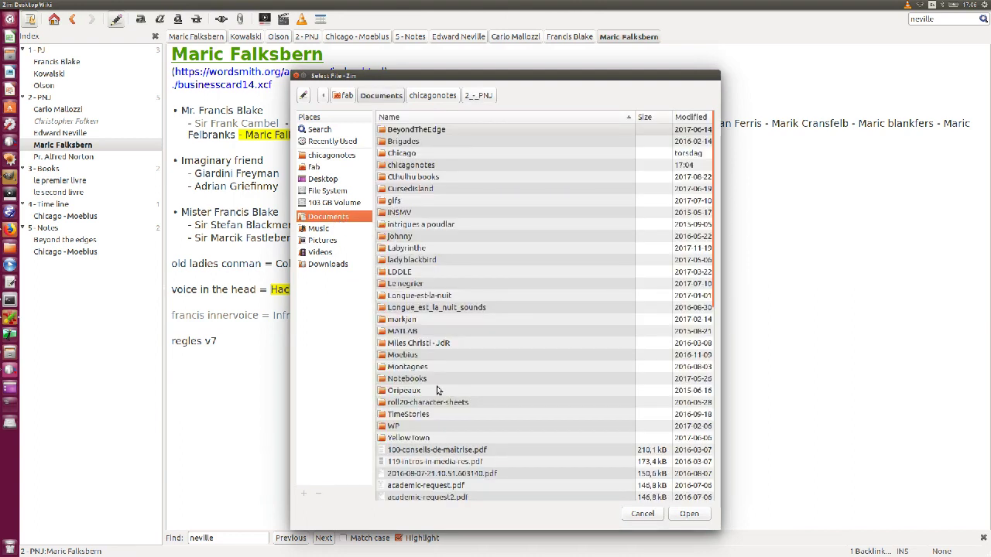
pyautogui.doubleClick(431, 452)
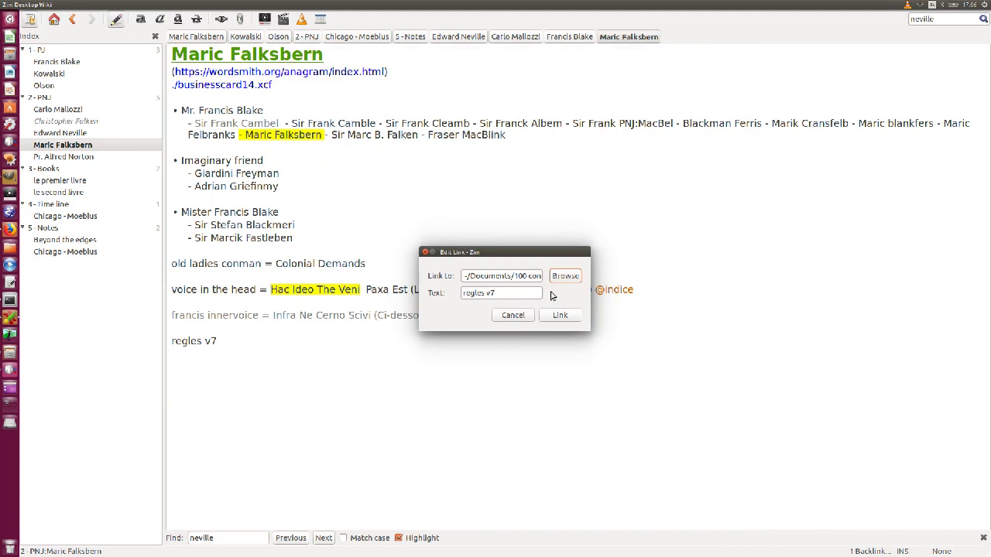
pyautogui.click(560, 315)
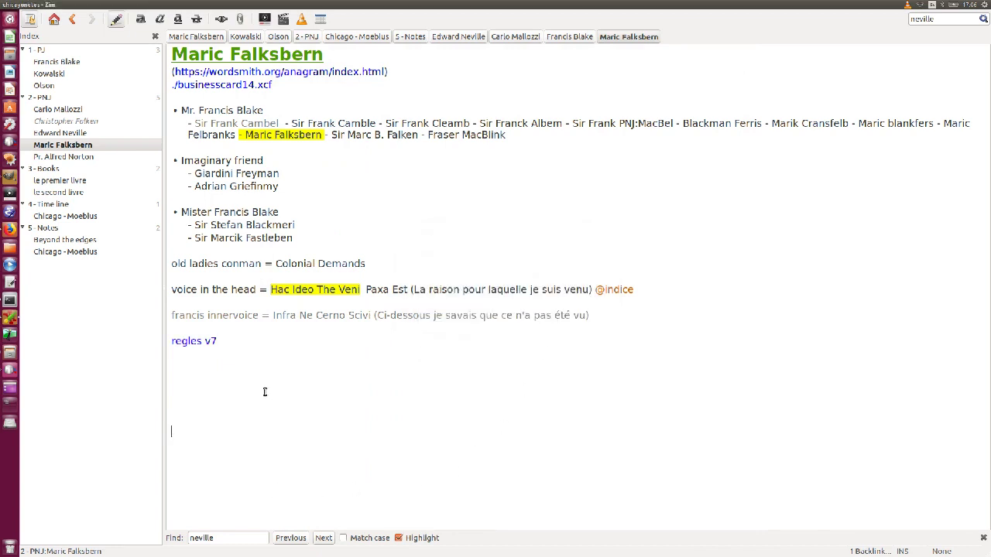
# Step: Open the PDF through the "regles v7" link, skim its first pages of advice, and close it
pyautogui.click(199, 343)
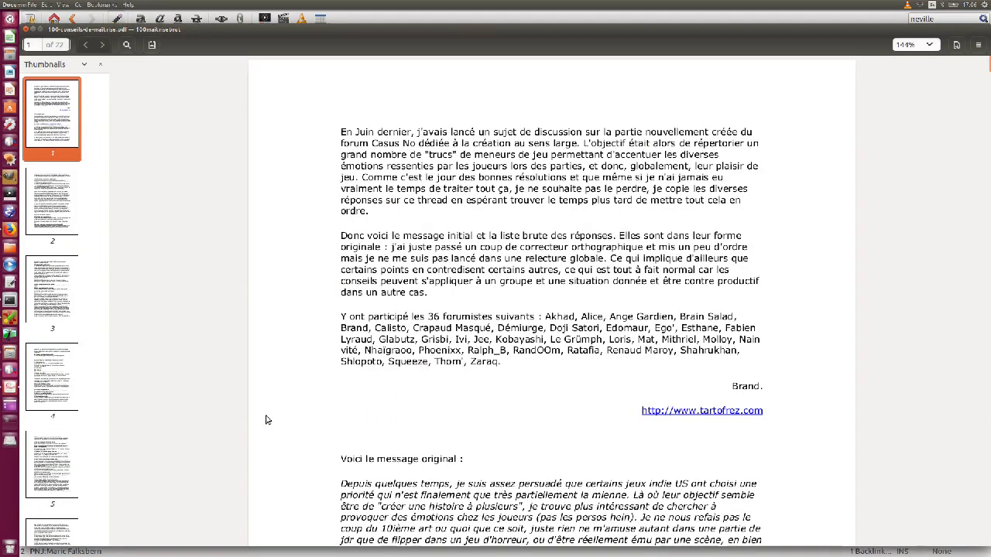
pyautogui.scroll(-20, 352, 454)
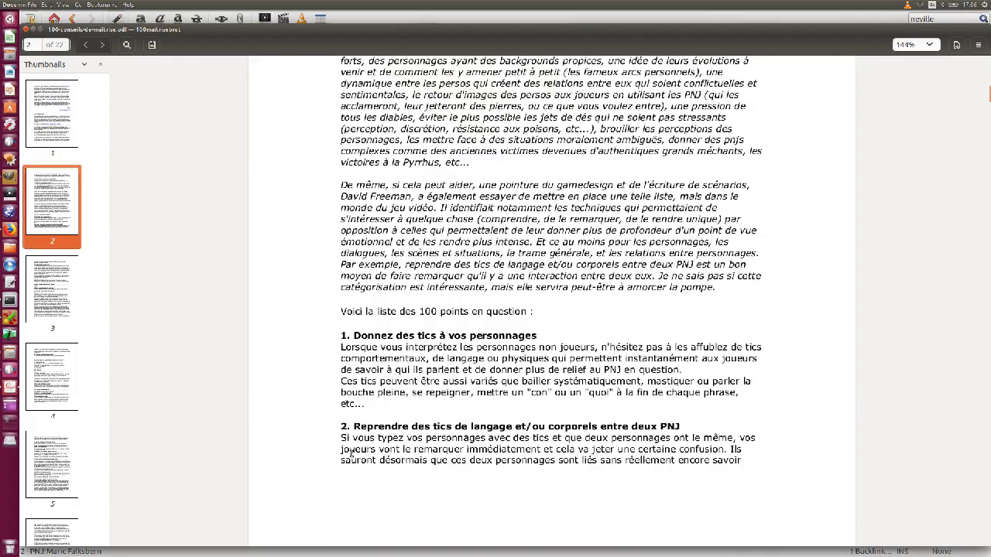
pyautogui.scroll(-20, 352, 455)
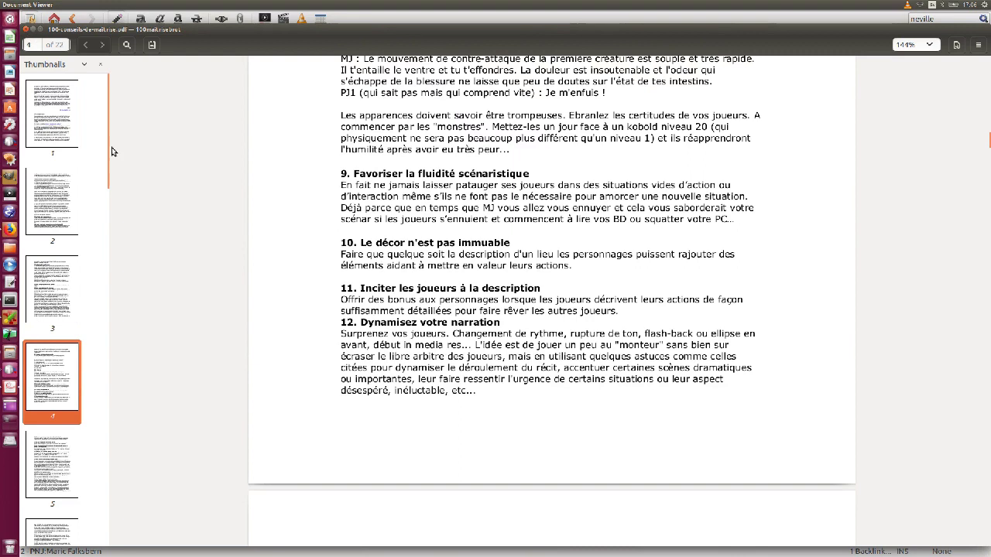
pyautogui.hotkey('ctrl', 'w')
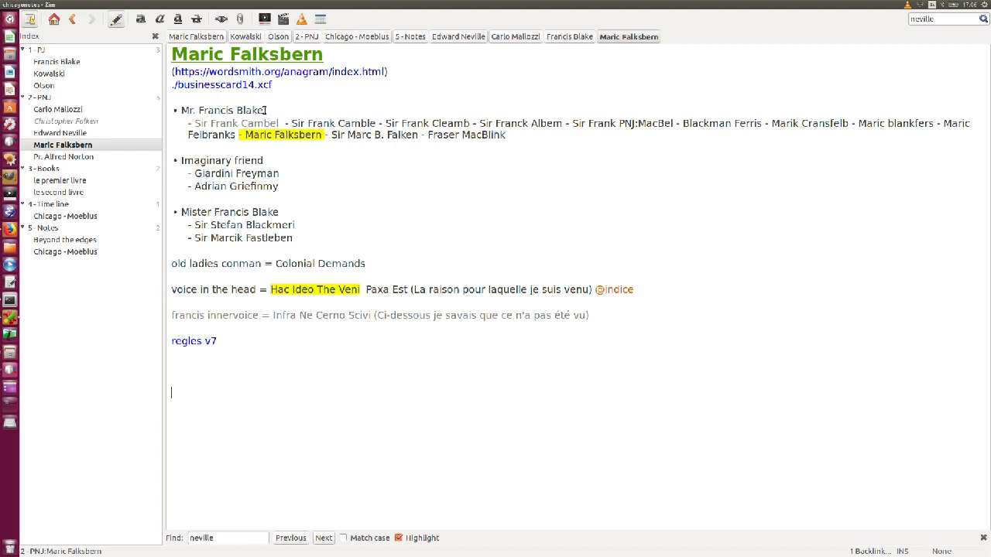
# Step: Review the notebook's file commands, including Export, and open the dialog for creating a new page
pyautogui.moveTo(35, 8)
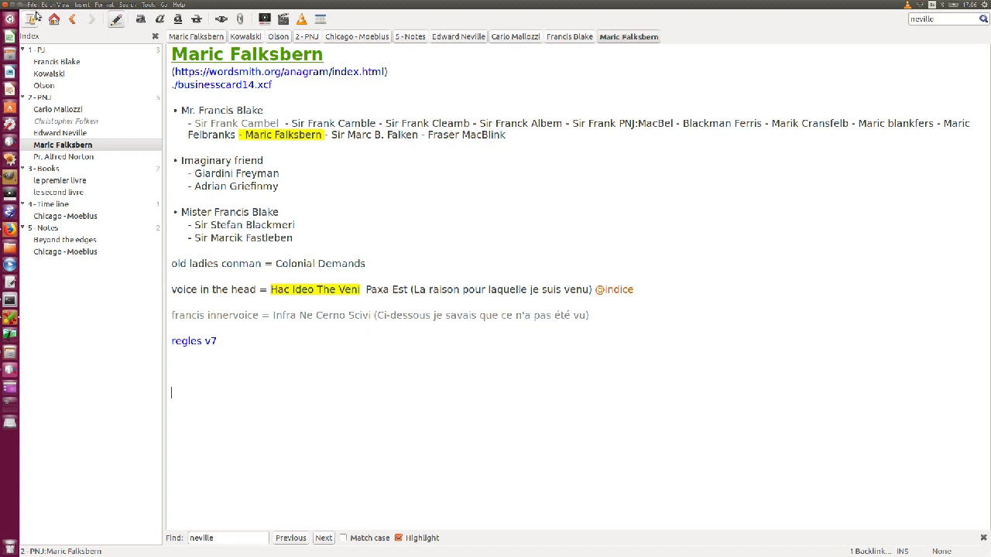
pyautogui.click(33, 5)
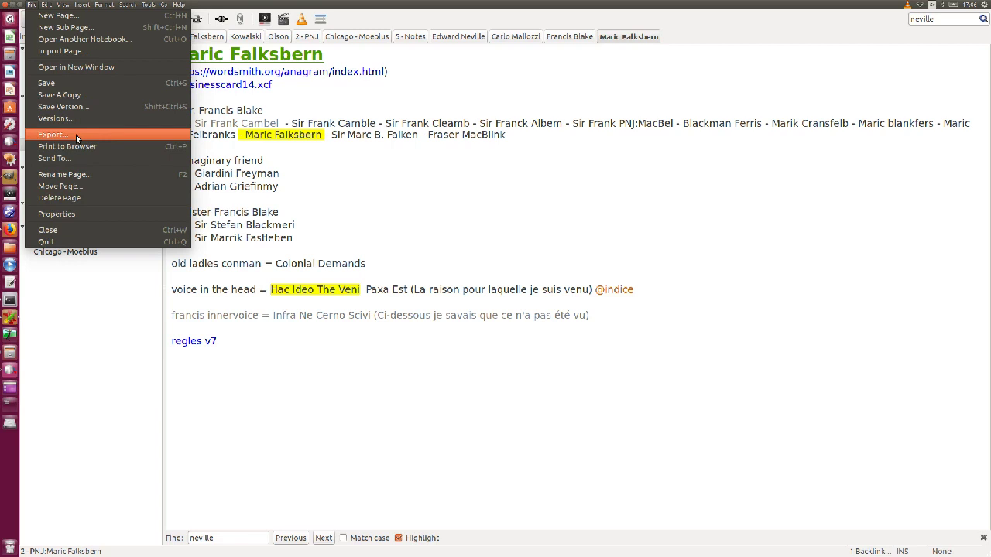
pyautogui.click(60, 17)
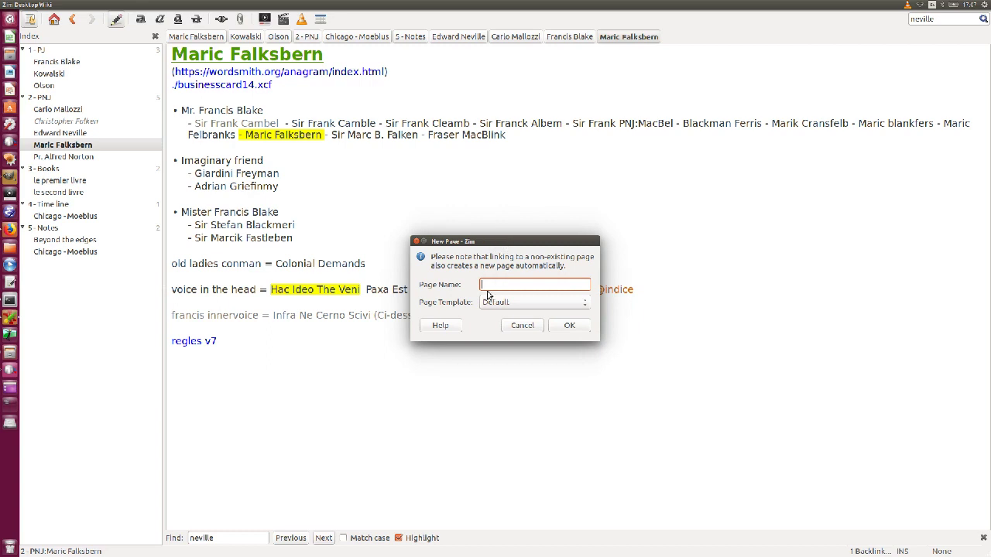
pyautogui.hotkey('alt', 'Tab')
pyautogui.hotkey('alt', 'Tab')
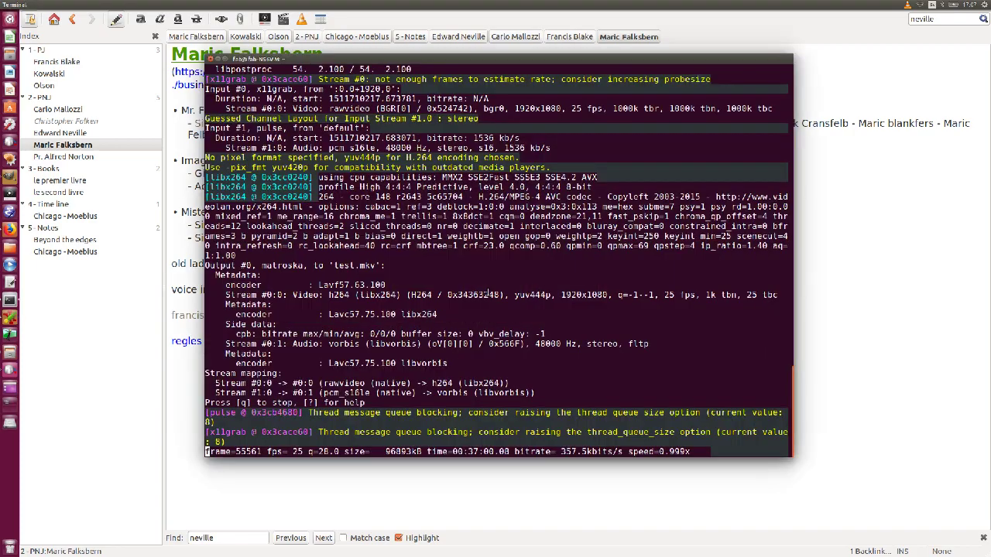